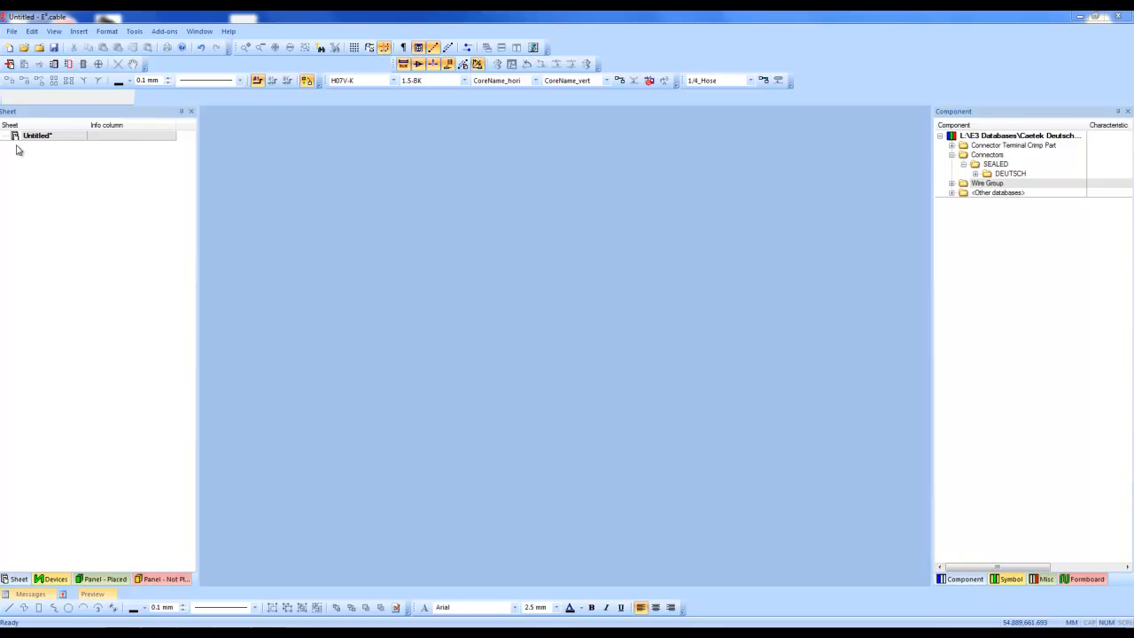
Step: Insert a new Formboard sheet named 1 in the FB-2500x1250 format at the end of the project
right_click(95, 139)
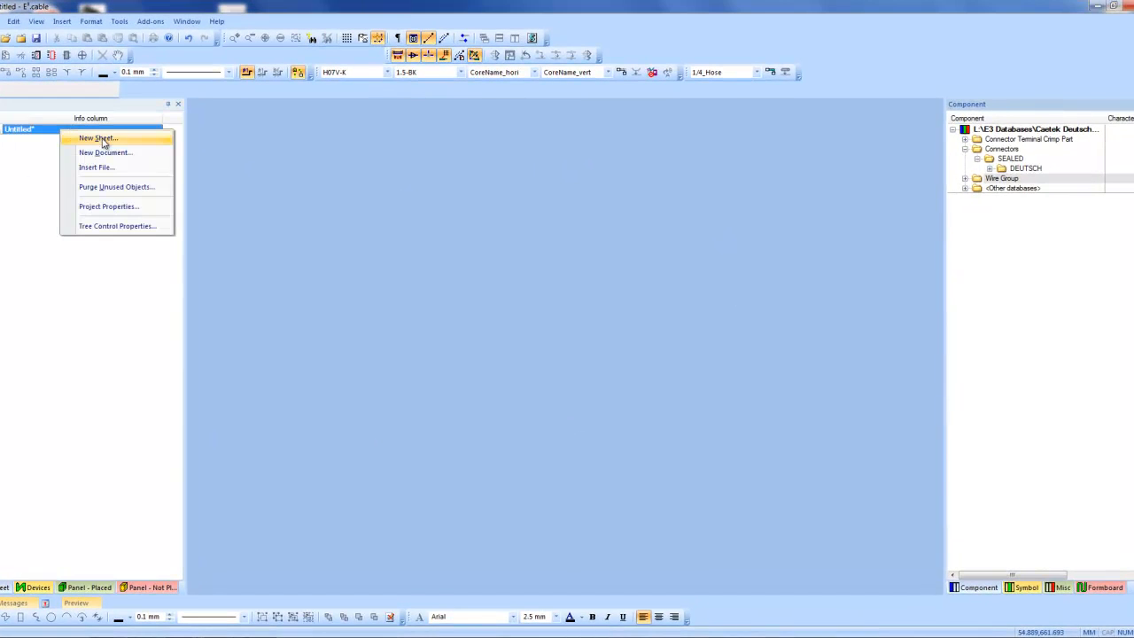
click(99, 139)
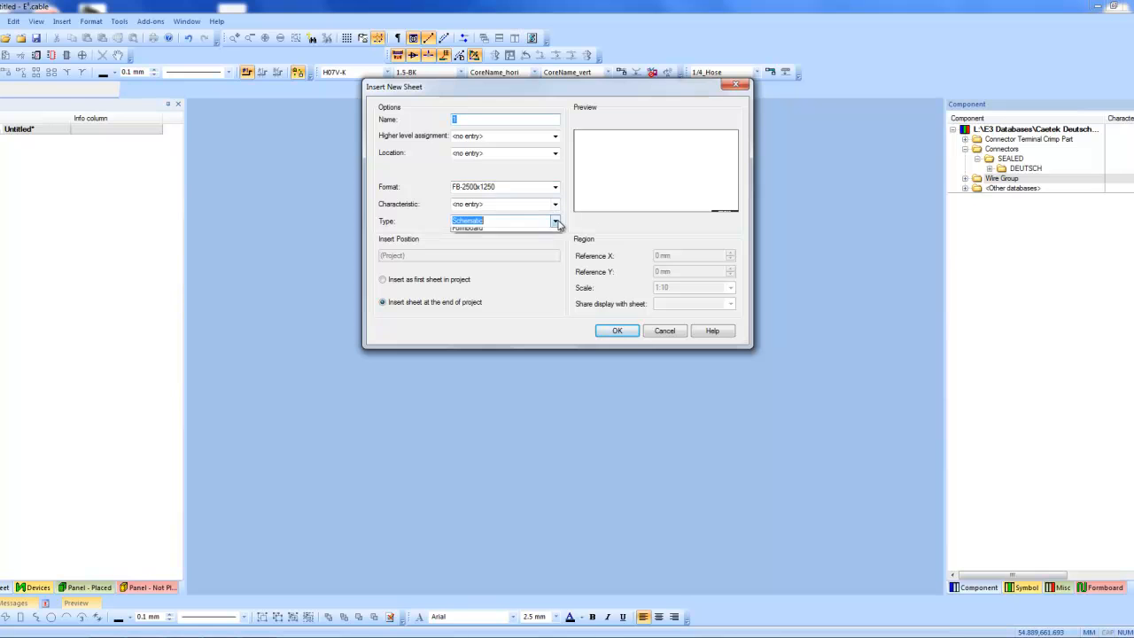
click(544, 249)
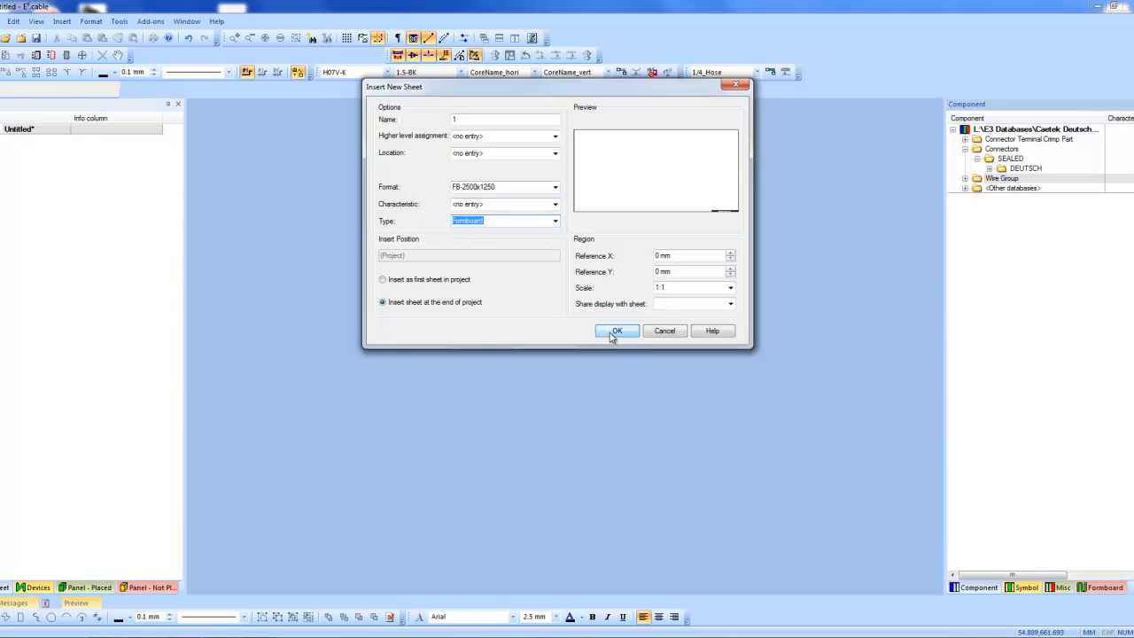
click(609, 333)
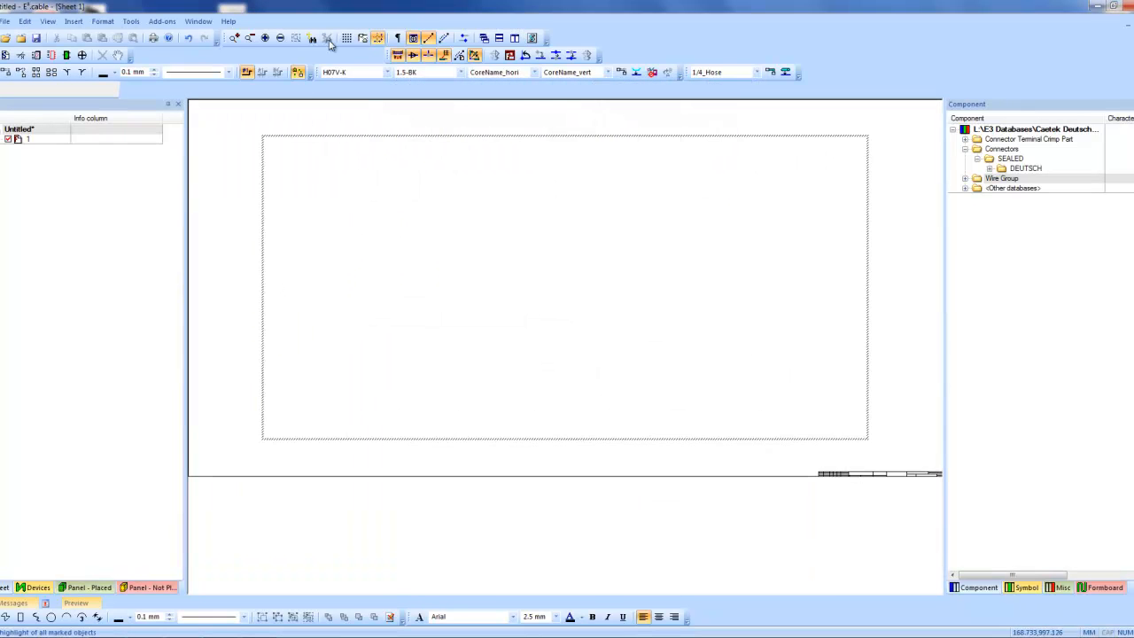
Step: Place the DT04-08PA connector from the Deutsch DT library on the sheet, with its pin table below it
scroll(446, 203, up, 6)
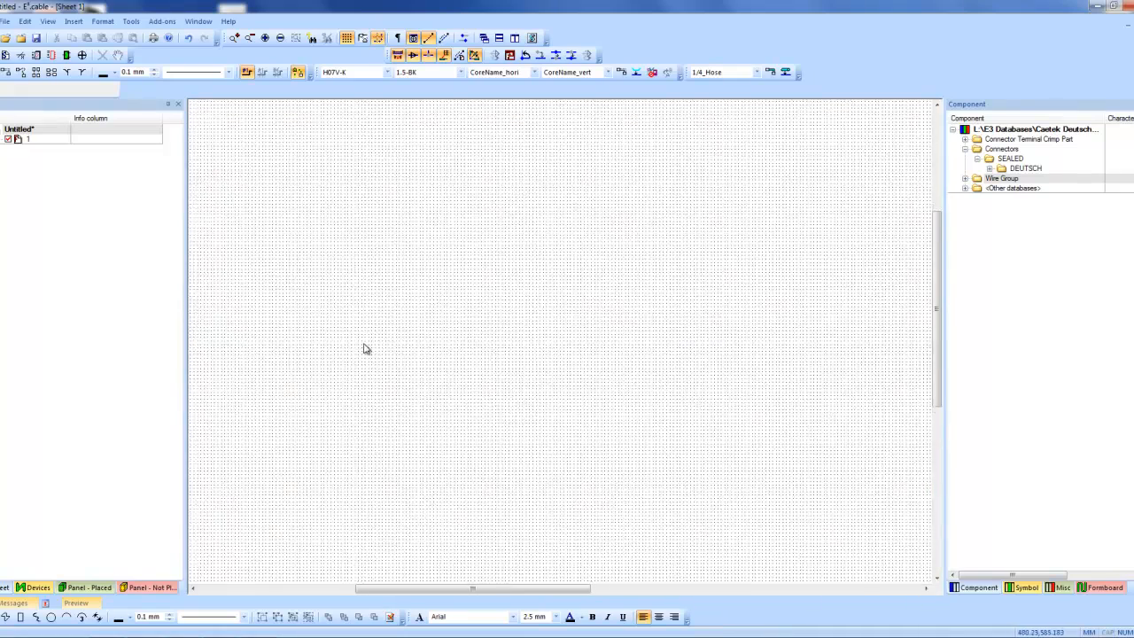
scroll(371, 363, up, 2)
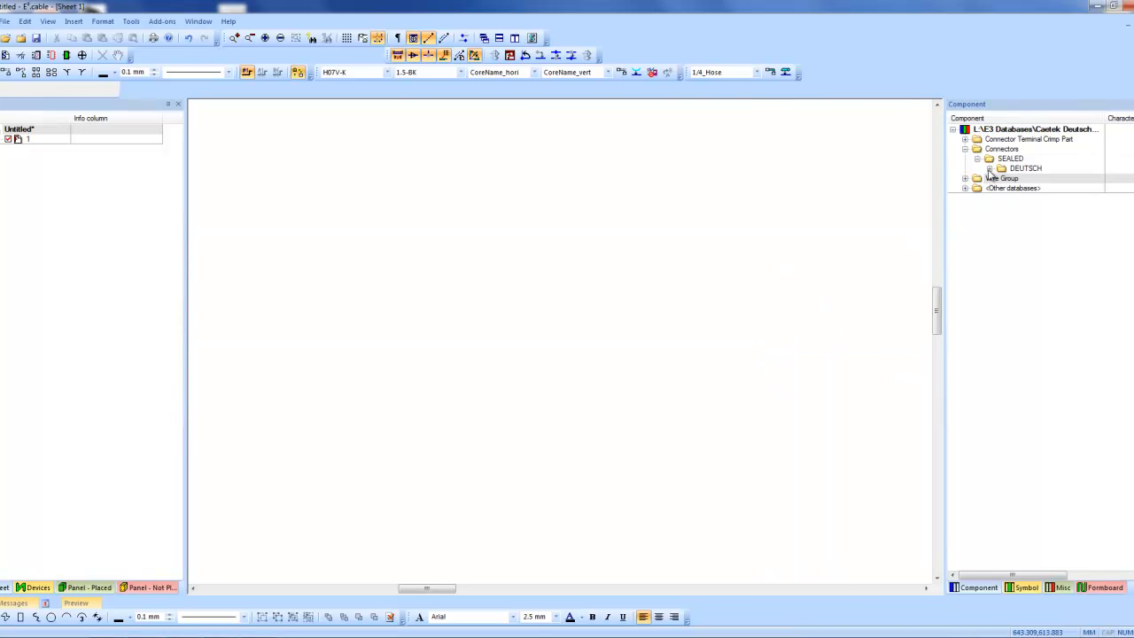
click(989, 169)
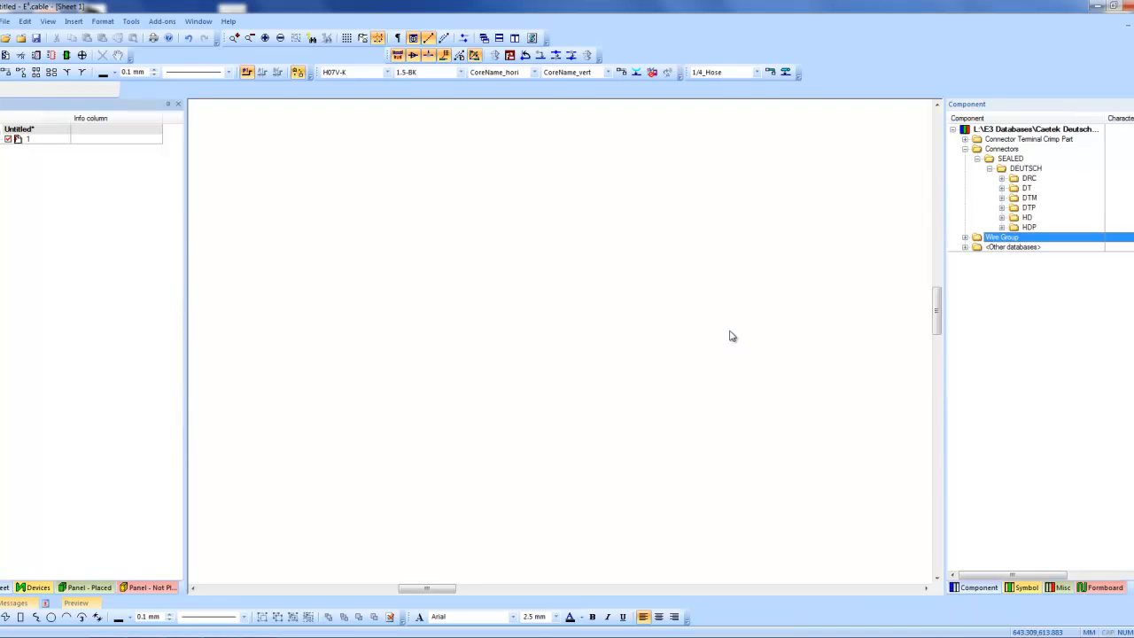
click(1001, 187)
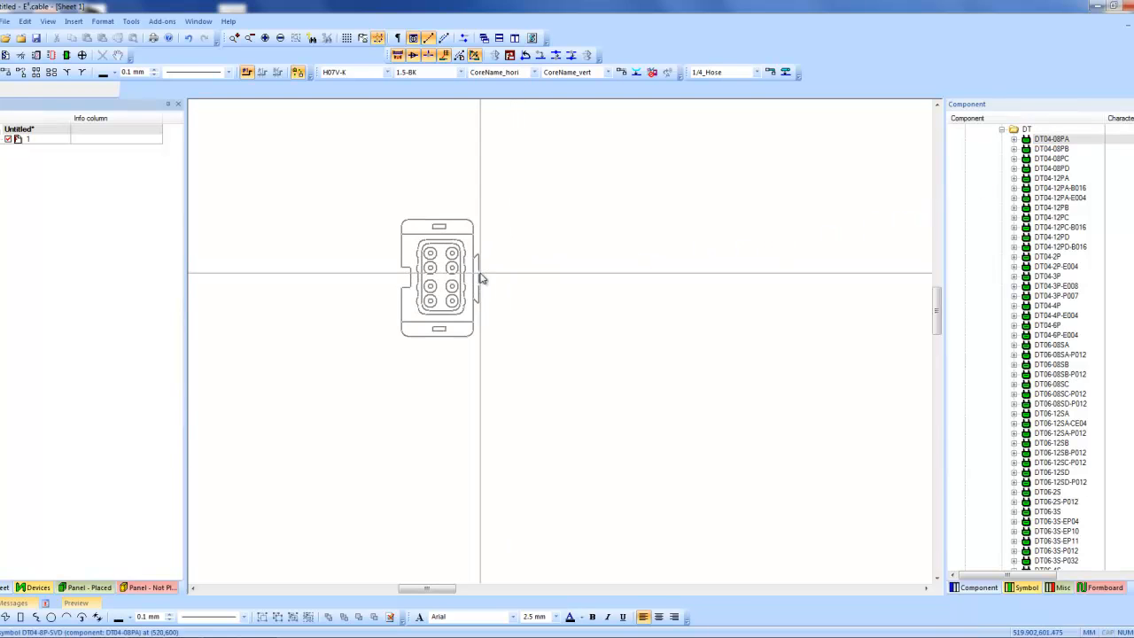
click(347, 292)
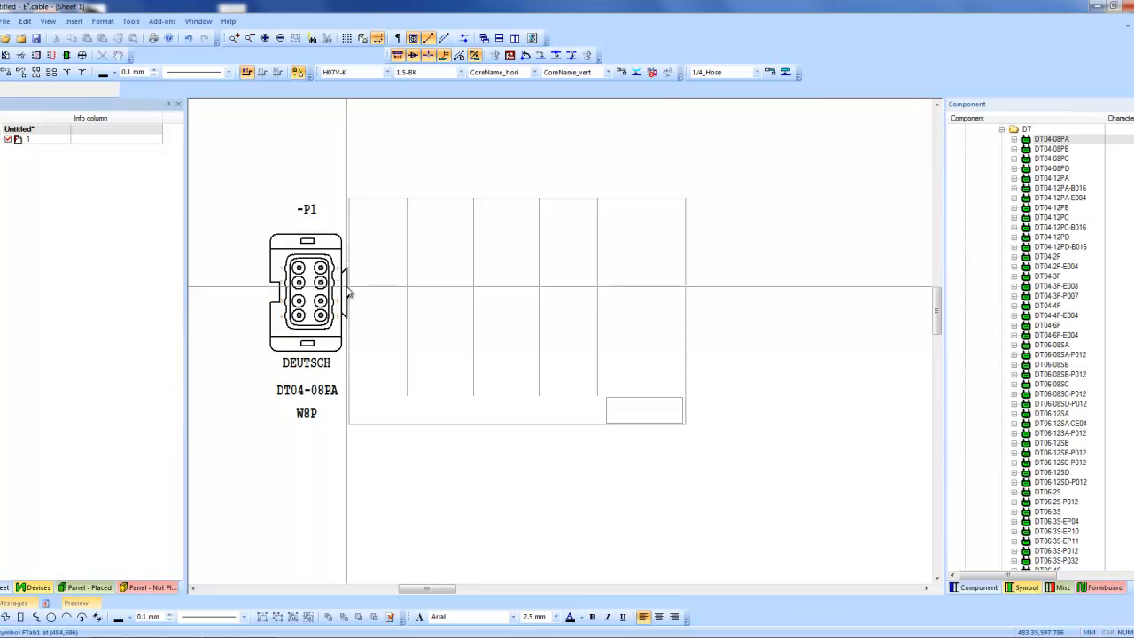
scroll(497, 321, down, 1)
scroll(497, 322, down, 1)
click(268, 466)
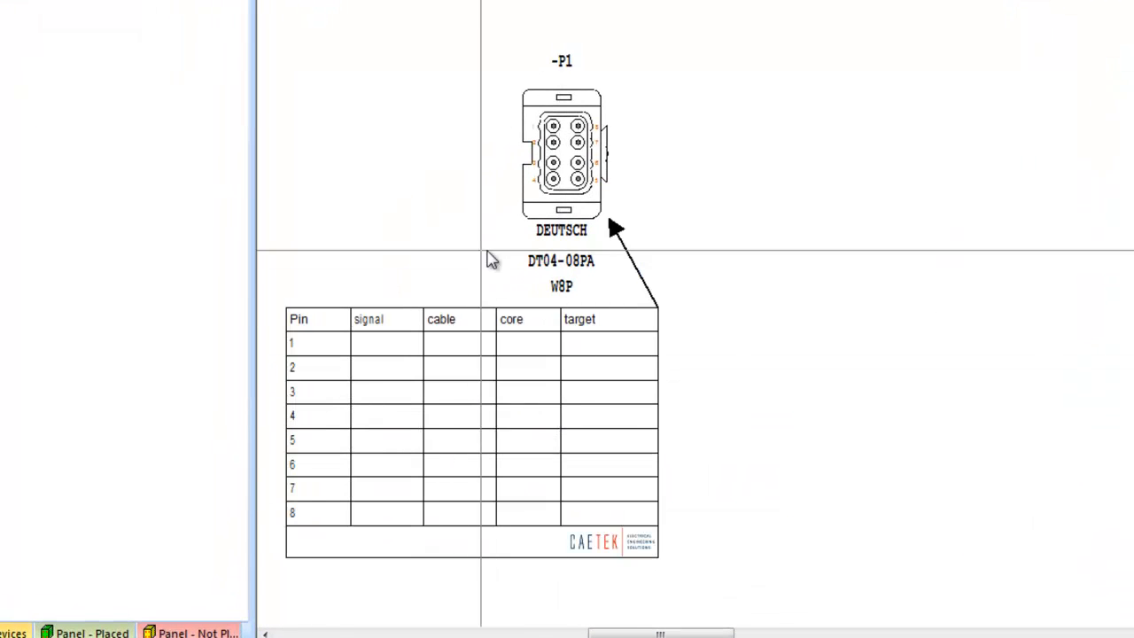
click(321, 372)
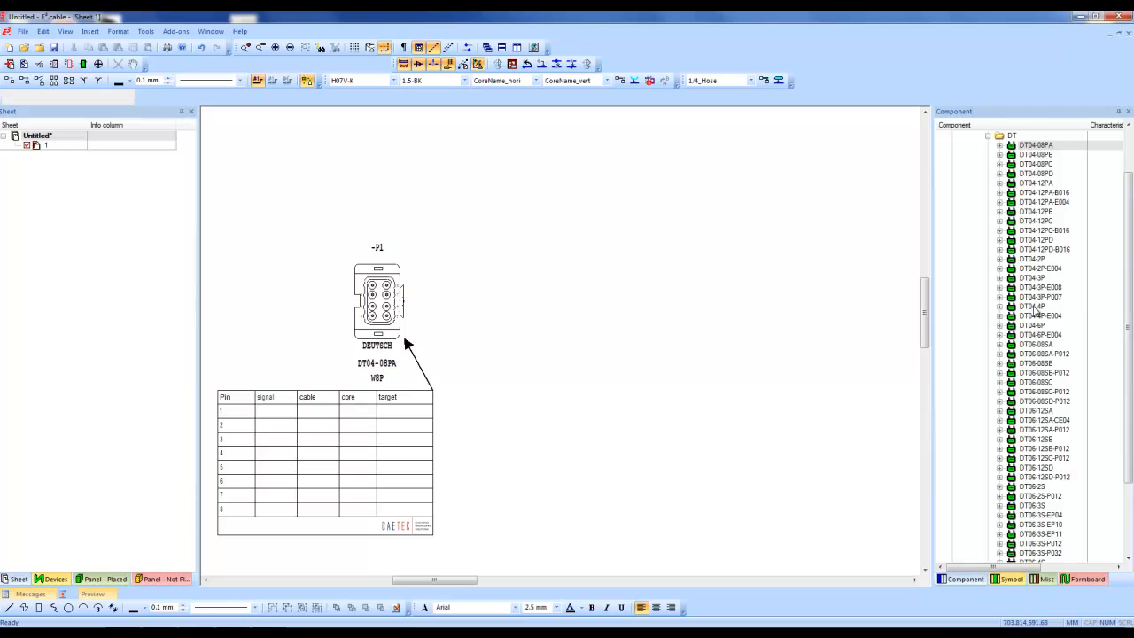
Step: Place a DT04-4P connector to the right of the 8-pin connector, together with its pin table
click(1032, 307)
drag(1012, 304, 732, 259)
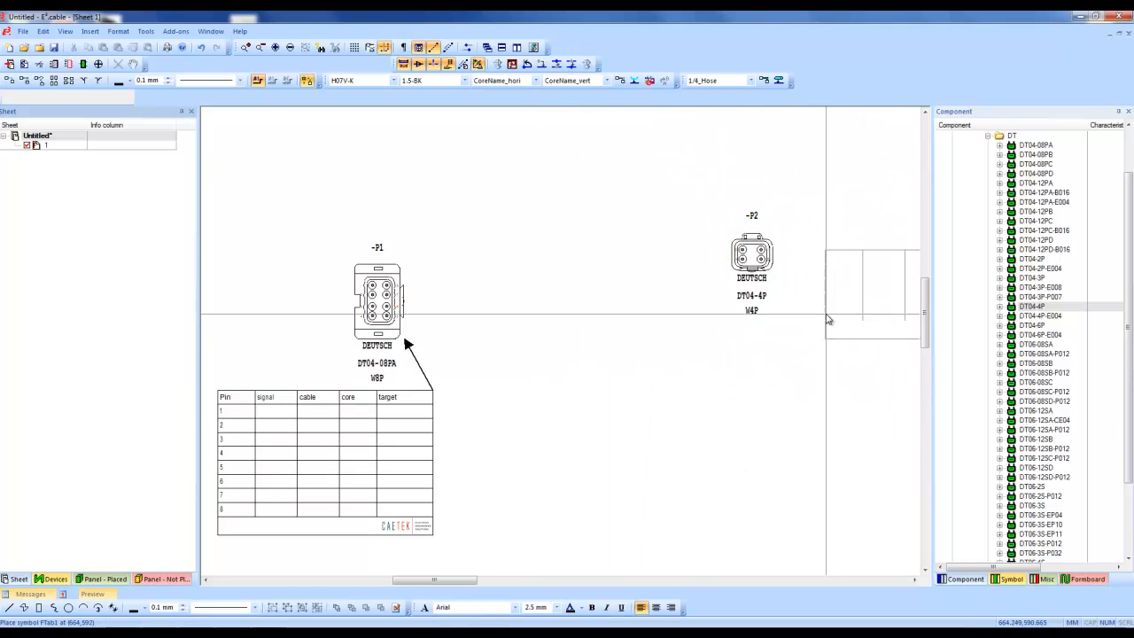
click(816, 331)
Step: Move the pin table of connector P2 around the sheet, finishing just below and to the right of the connector
scroll(664, 408, down, 3)
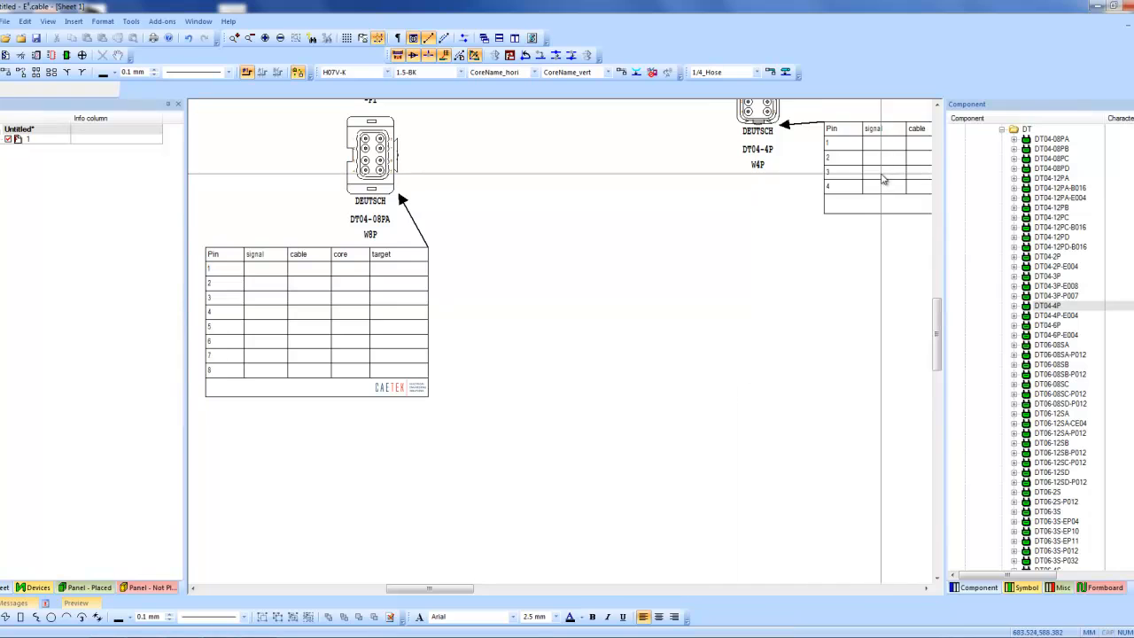
scroll(894, 215, up, 5)
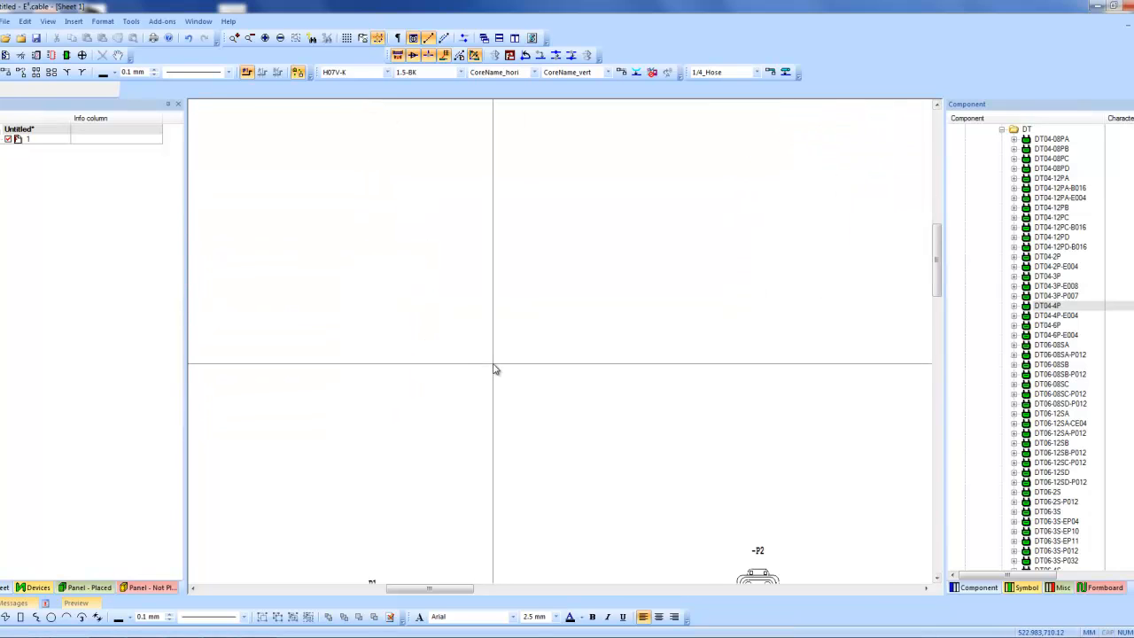
ctrl+scroll(495, 369, down, 3)
ctrl+scroll(504, 256, up, 3)
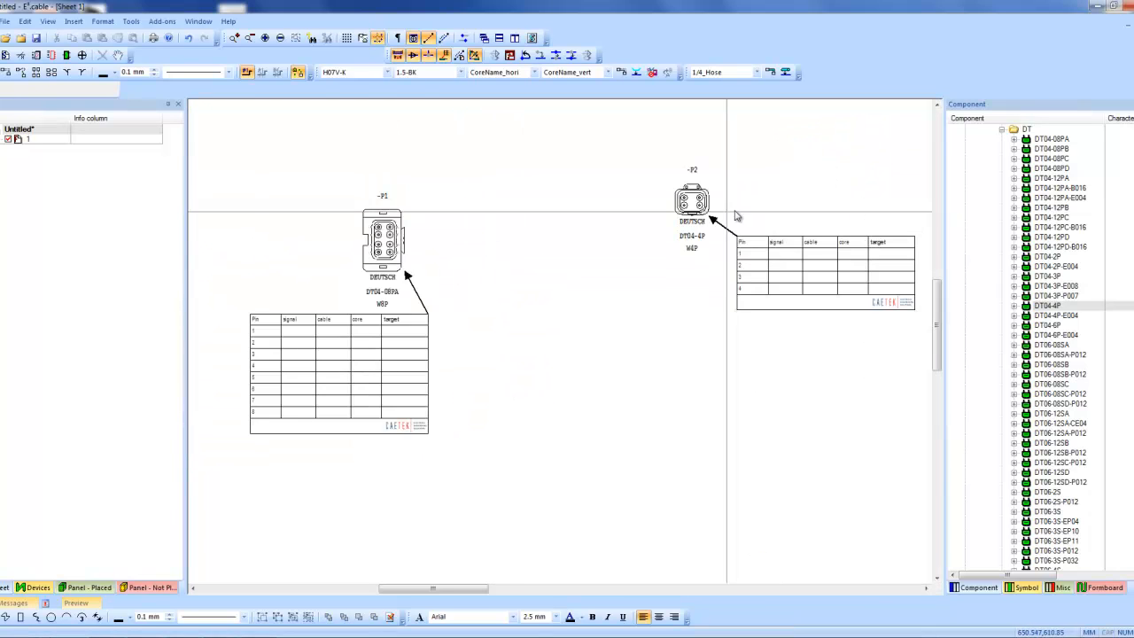
drag(800, 292, 586, 275)
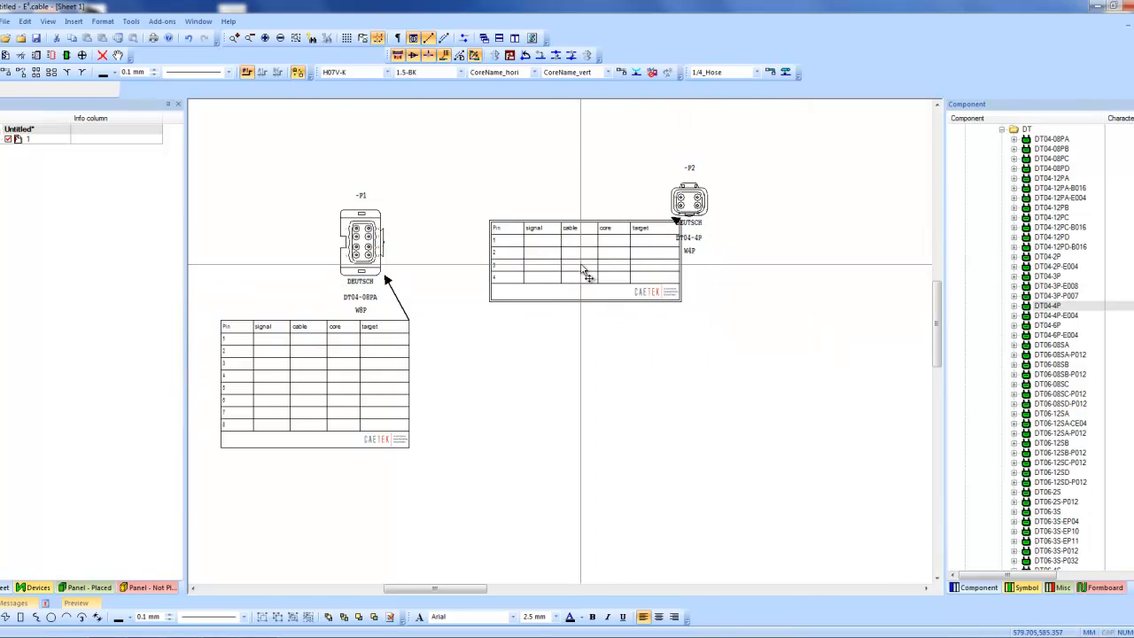
click(536, 160)
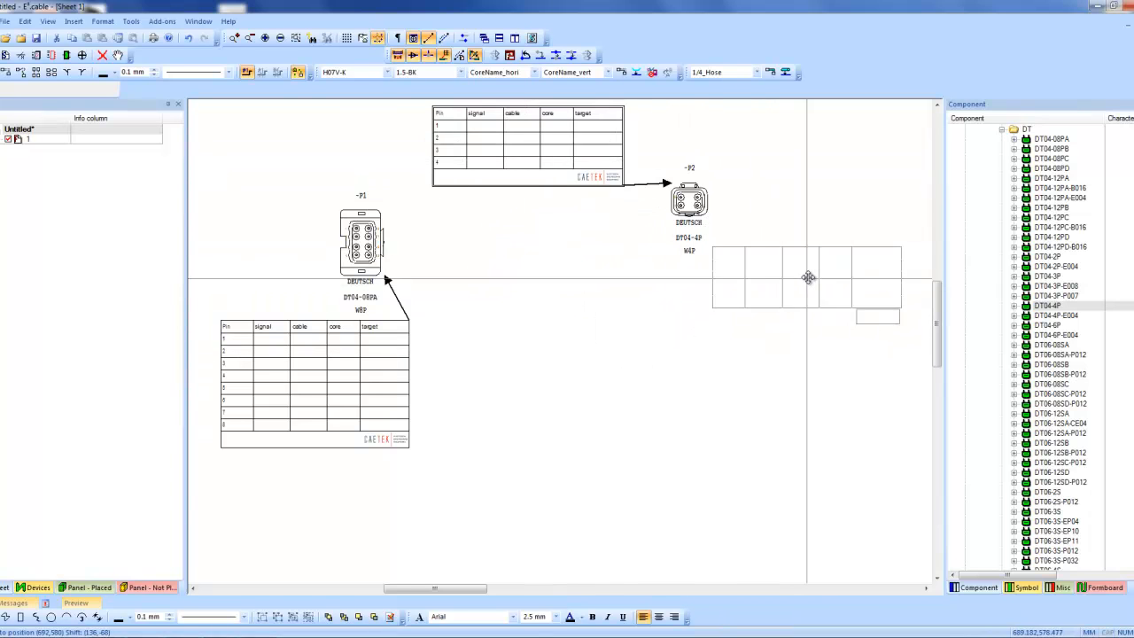
click(808, 277)
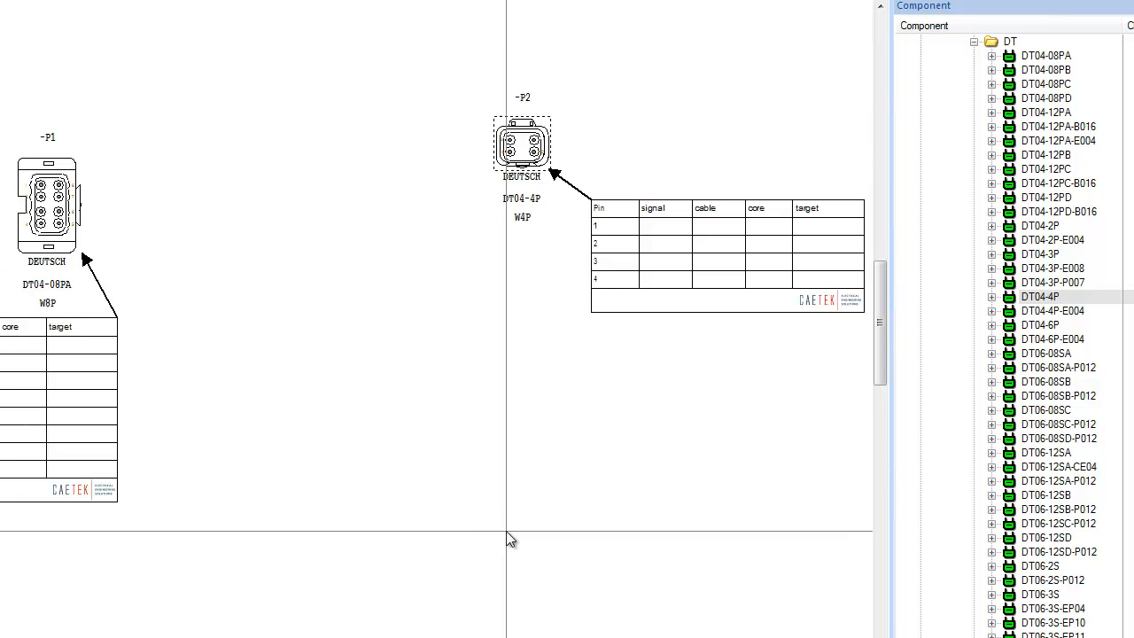
Step: Place a second DT04-4P connector below P2, with its pin table aligned under P2's table
click(1042, 298)
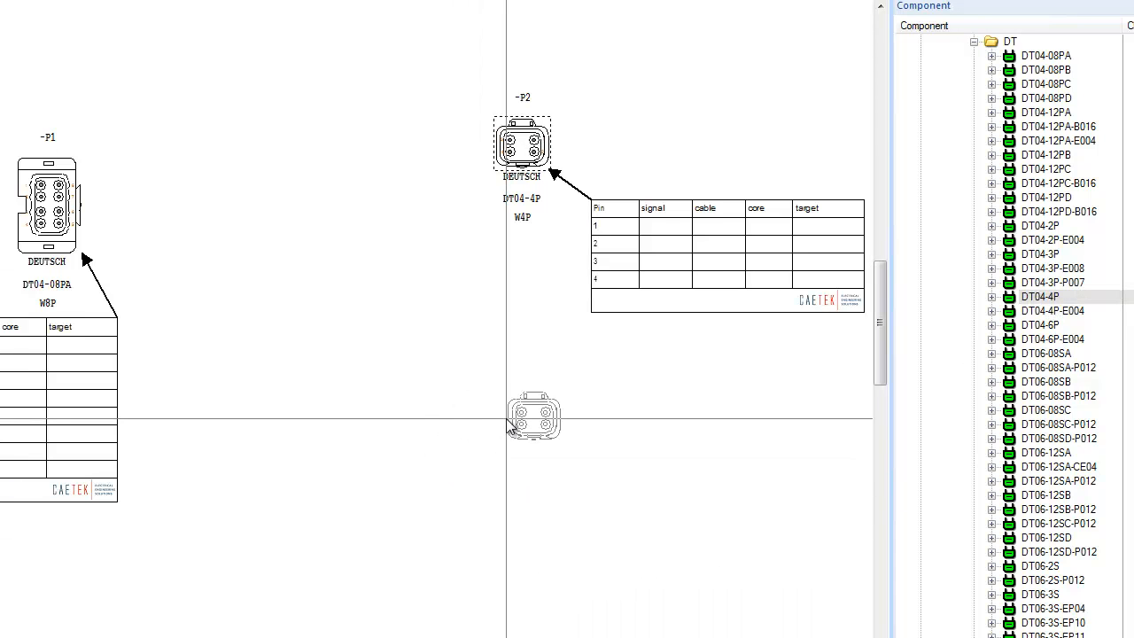
click(502, 401)
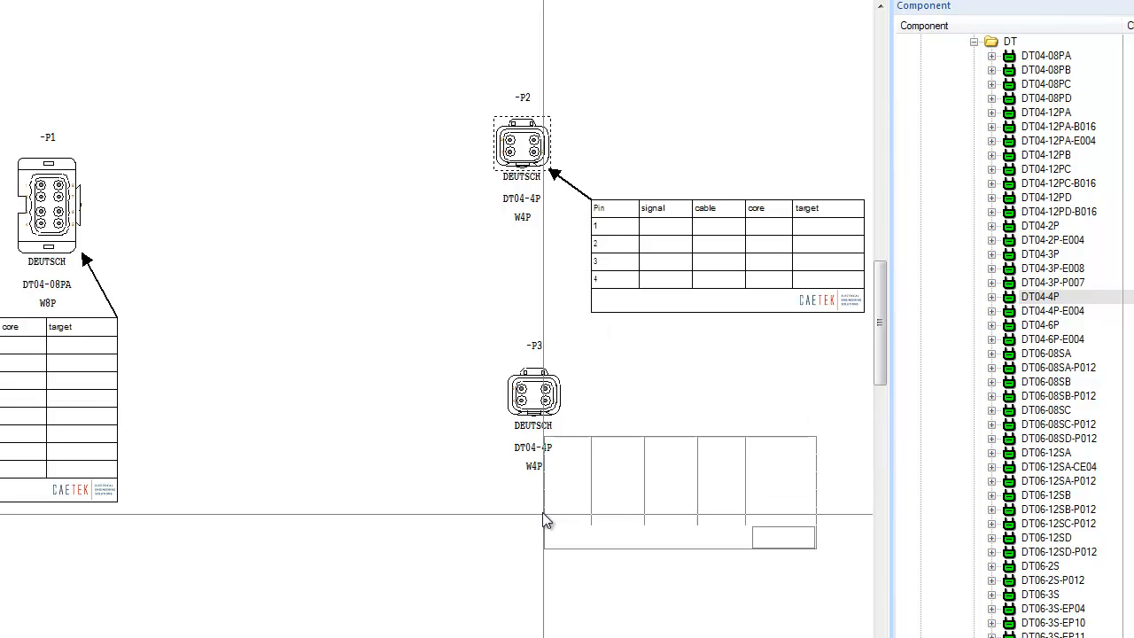
click(598, 535)
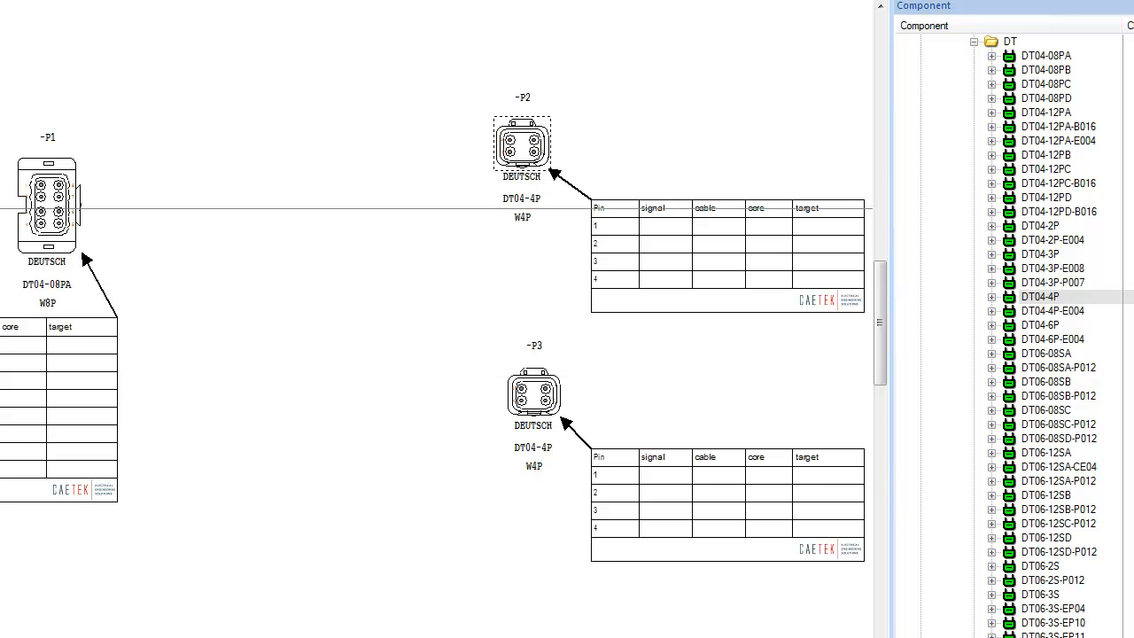
Step: Nudge connector P2 slightly sideways and return it to its place
click(57, 210)
click(522, 151)
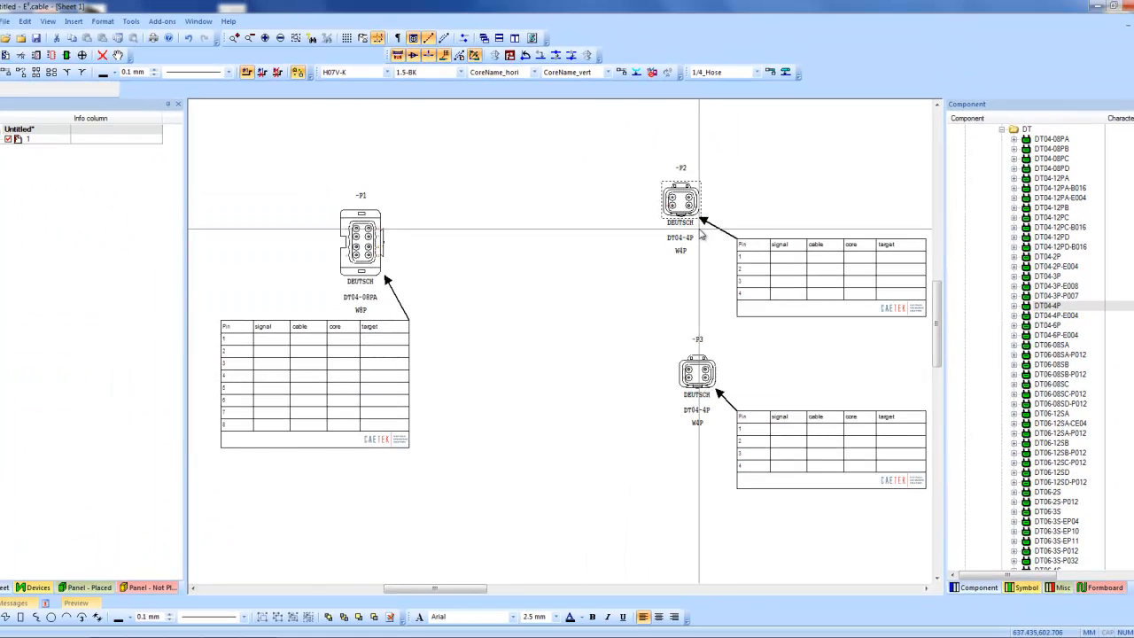
drag(700, 232, 709, 232)
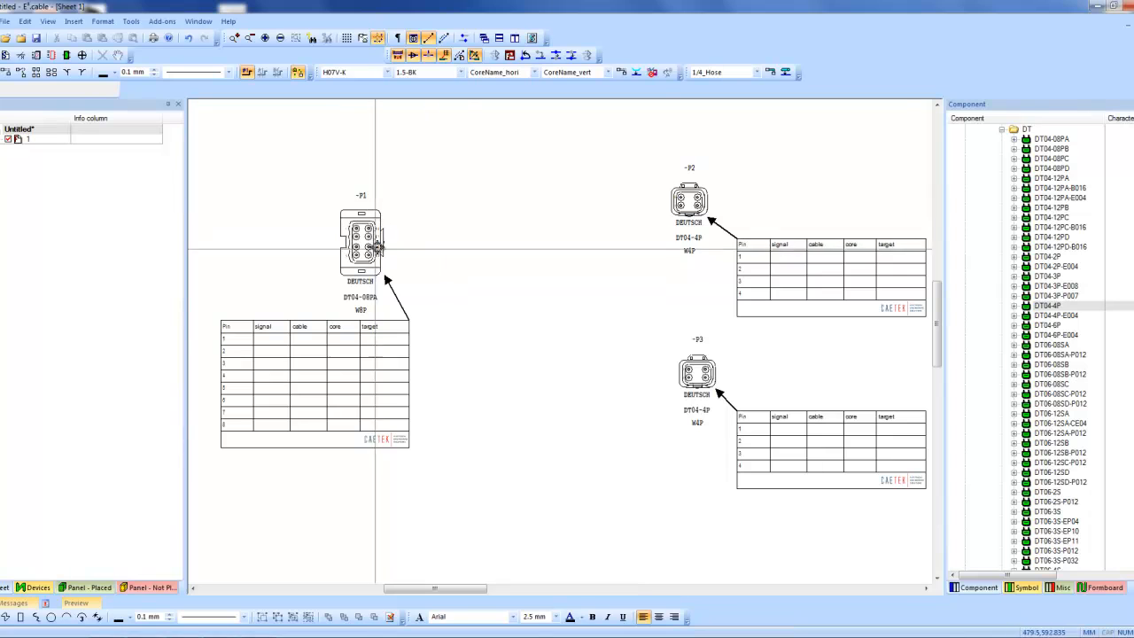
Step: Draw the harness path from connector P1 to a branch point, with one angled branch to P2 and another to P3
click(386, 242)
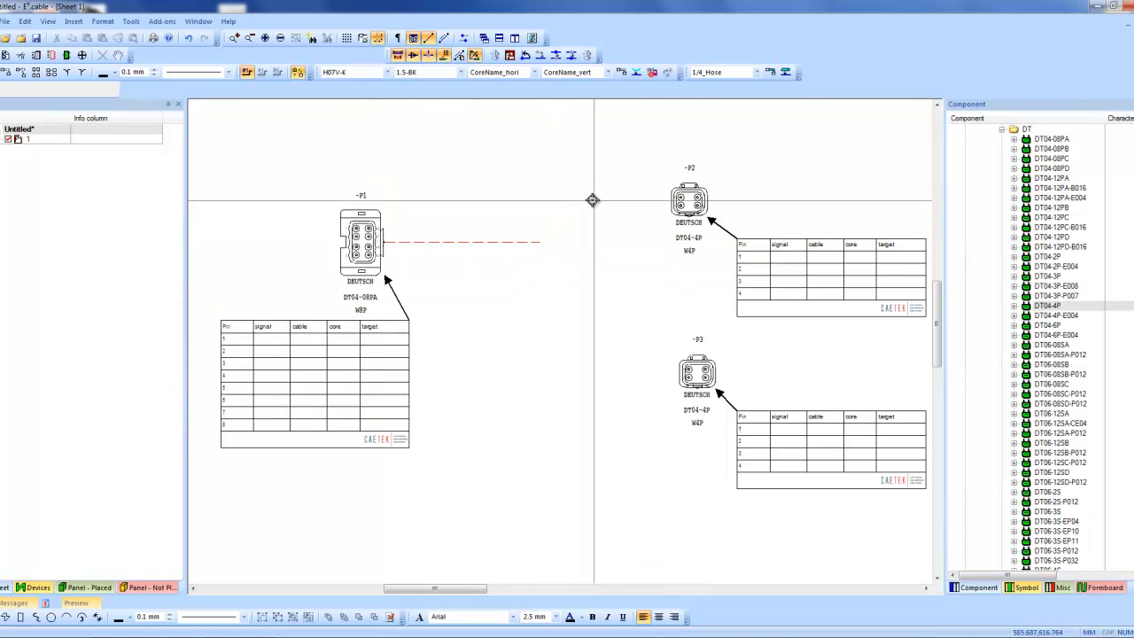
click(601, 204)
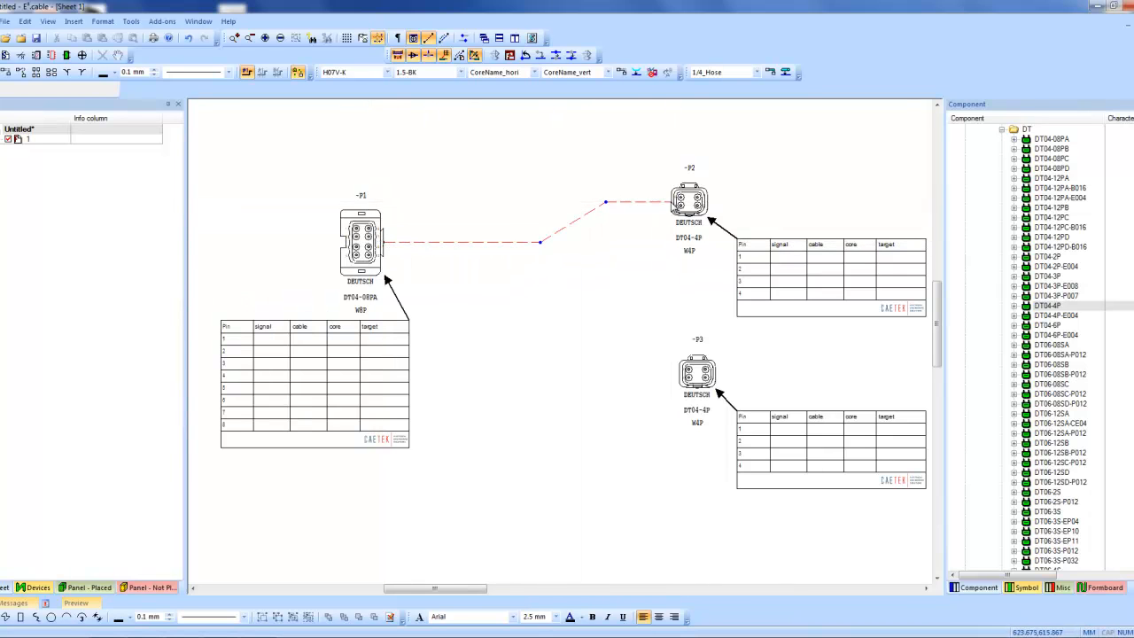
click(538, 243)
click(602, 370)
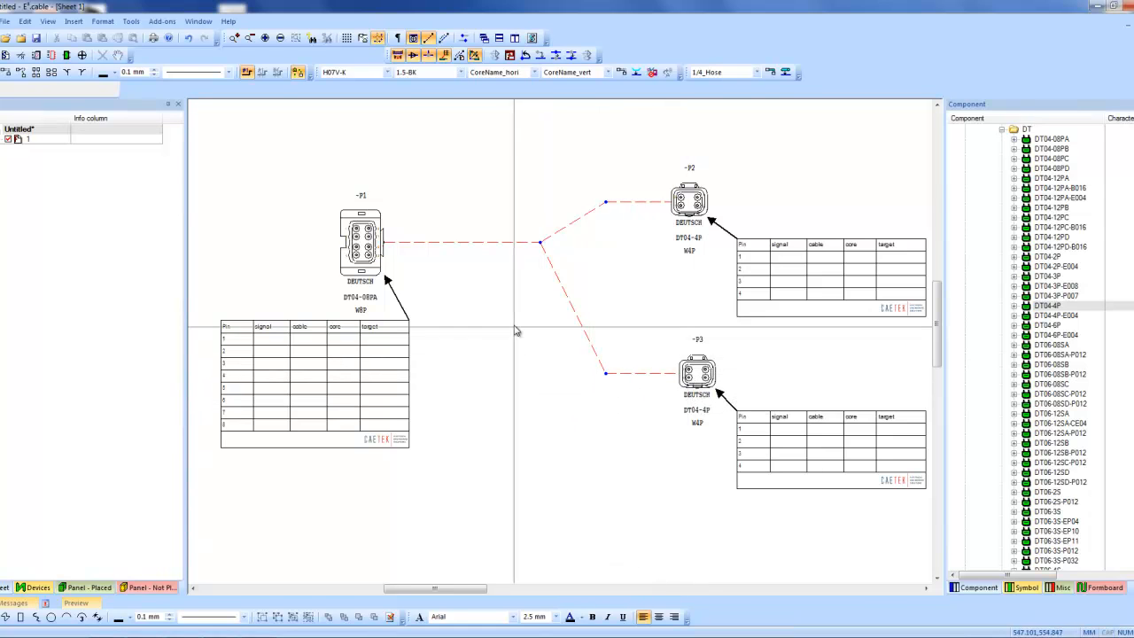
Step: Generate the parts list with item balloons on the connectors, placing the list in the empty area above the harness
scroll(517, 290, up, 4)
scroll(532, 262, down, 4)
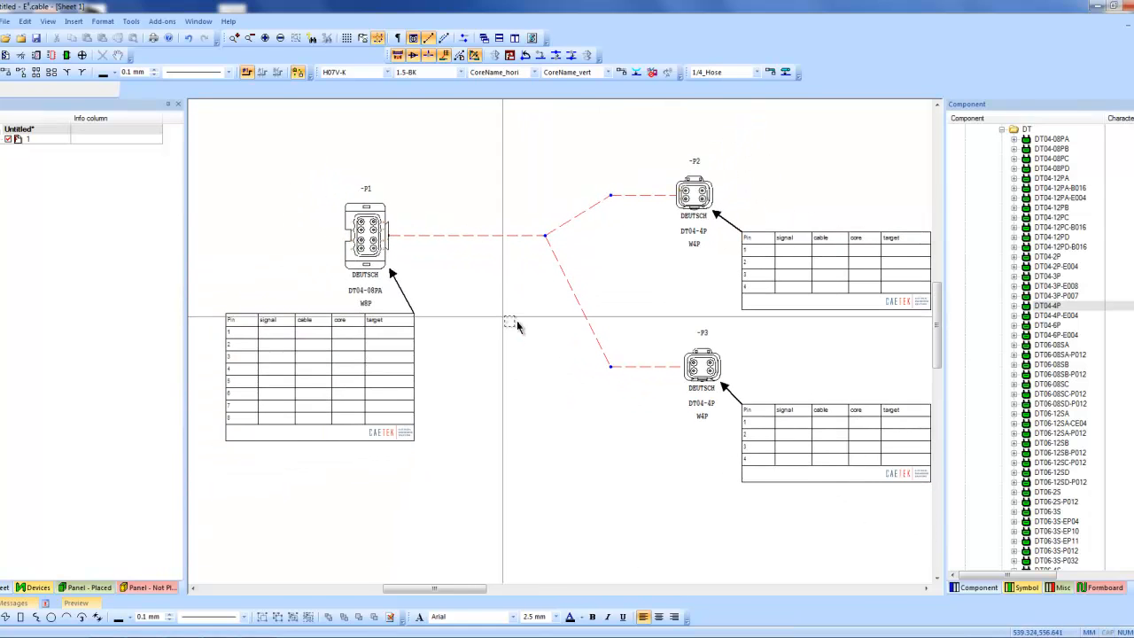
scroll(520, 322, up, 3)
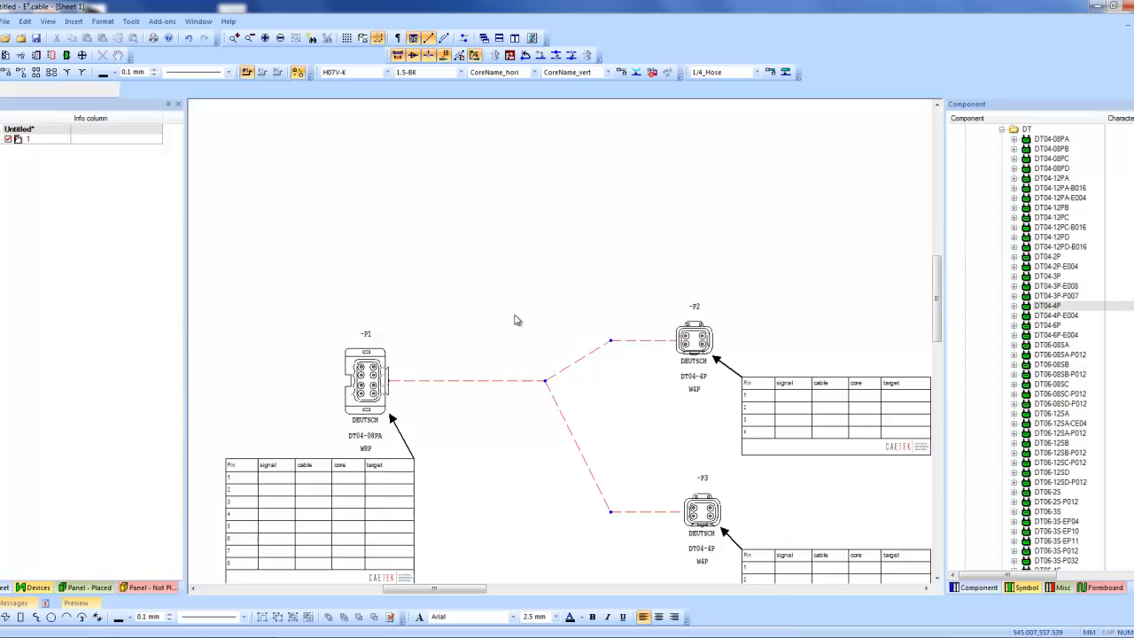
click(531, 38)
click(383, 222)
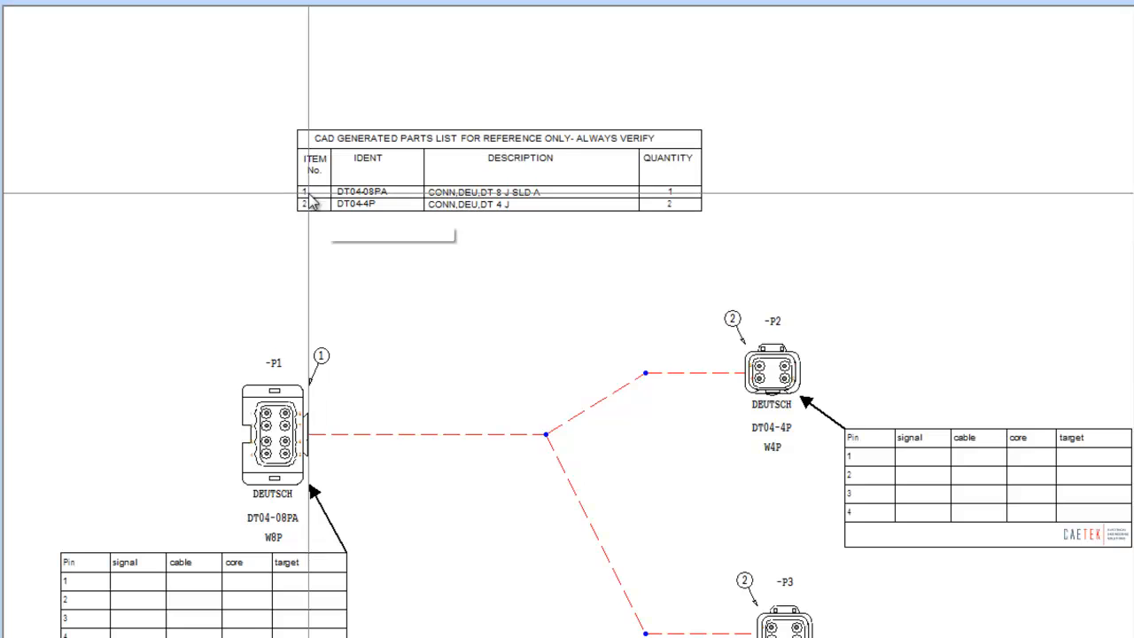
Step: Examine the parts list rows and quantities against the item balloons on the connectors
scroll(671, 437, up, 1)
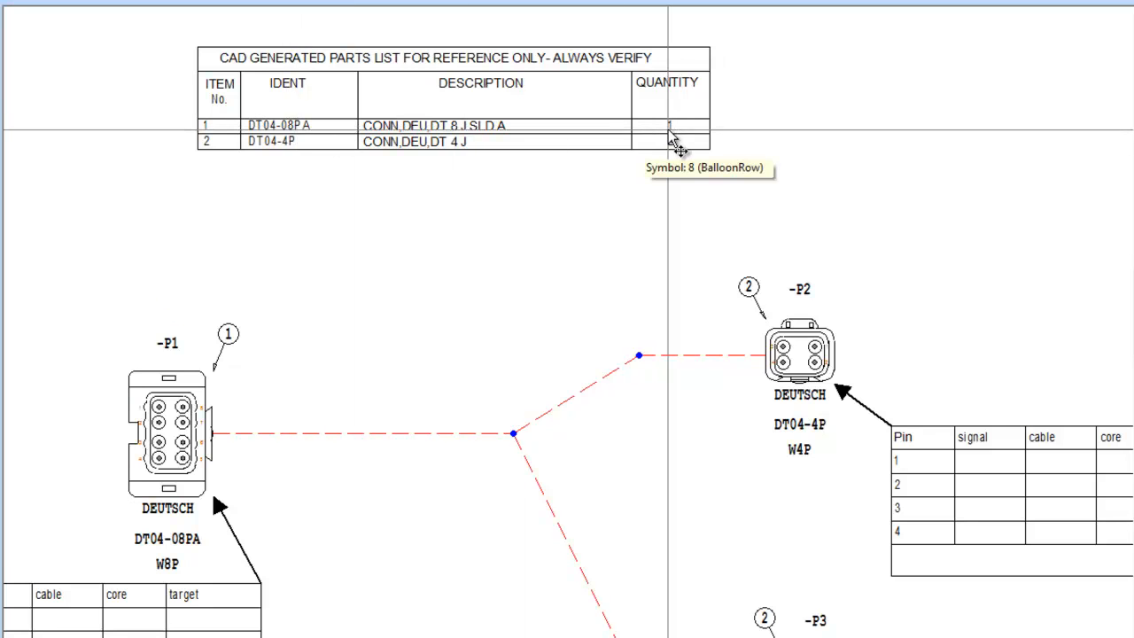
drag(266, 361, 197, 296)
click(351, 364)
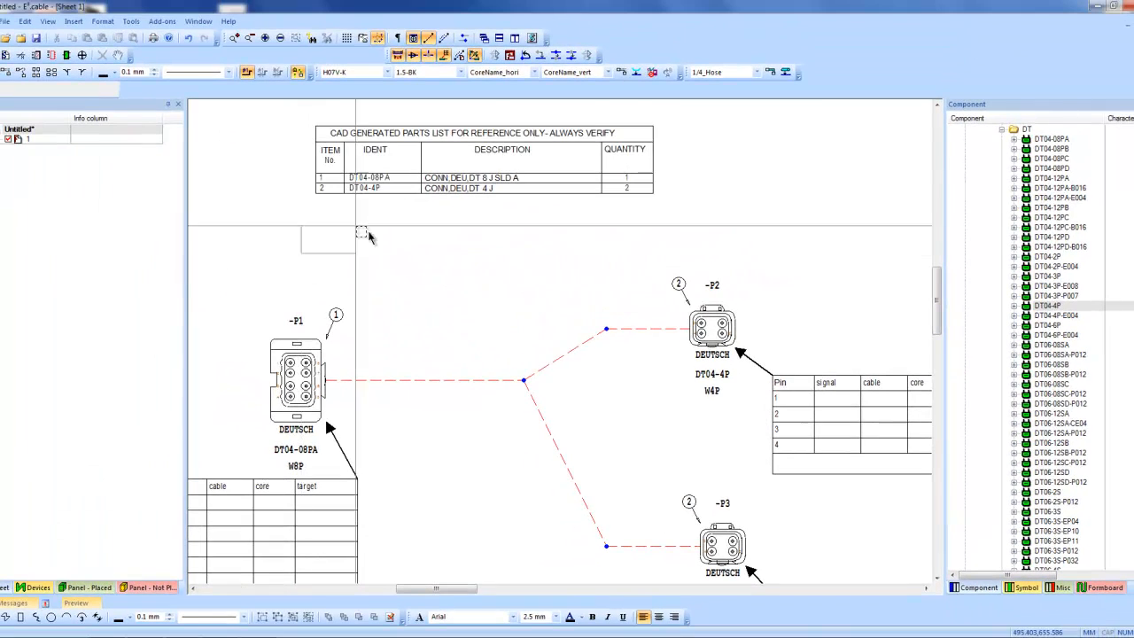
scroll(674, 285, down, 3)
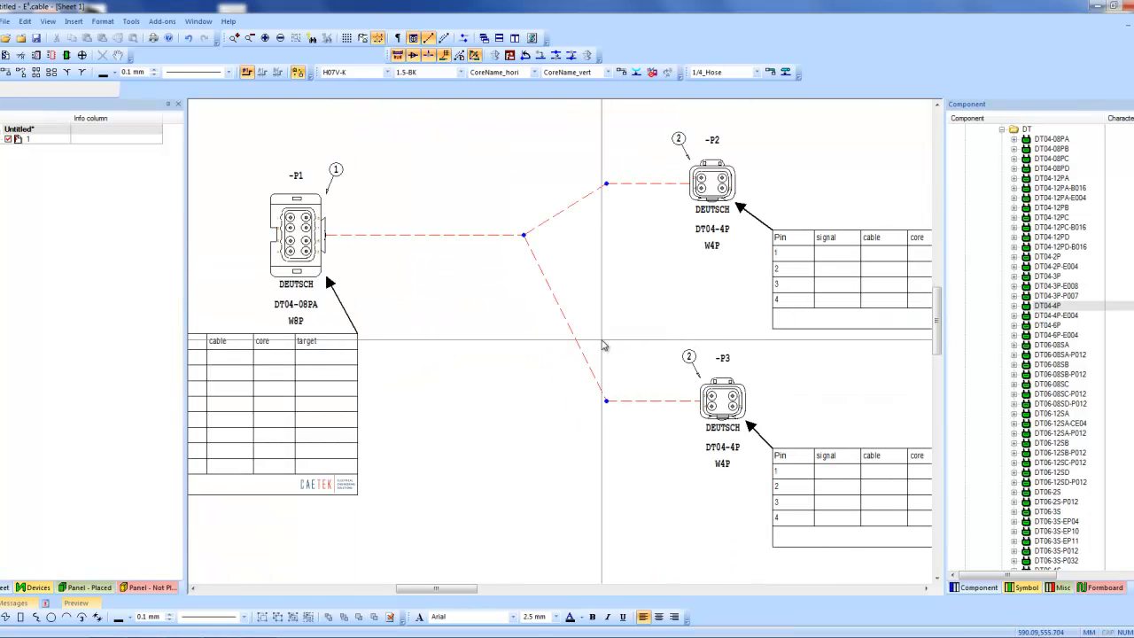
Step: Open the GXL-BLACK wire list in the component library's Black wire group
scroll(281, 346, left, 2)
click(389, 226)
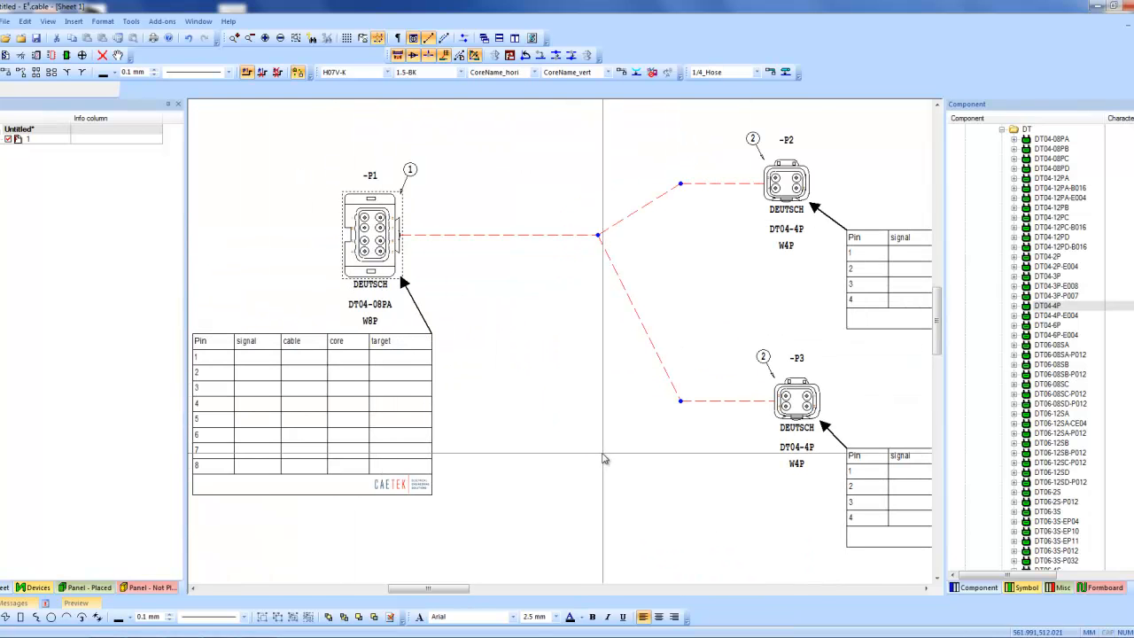
click(788, 182)
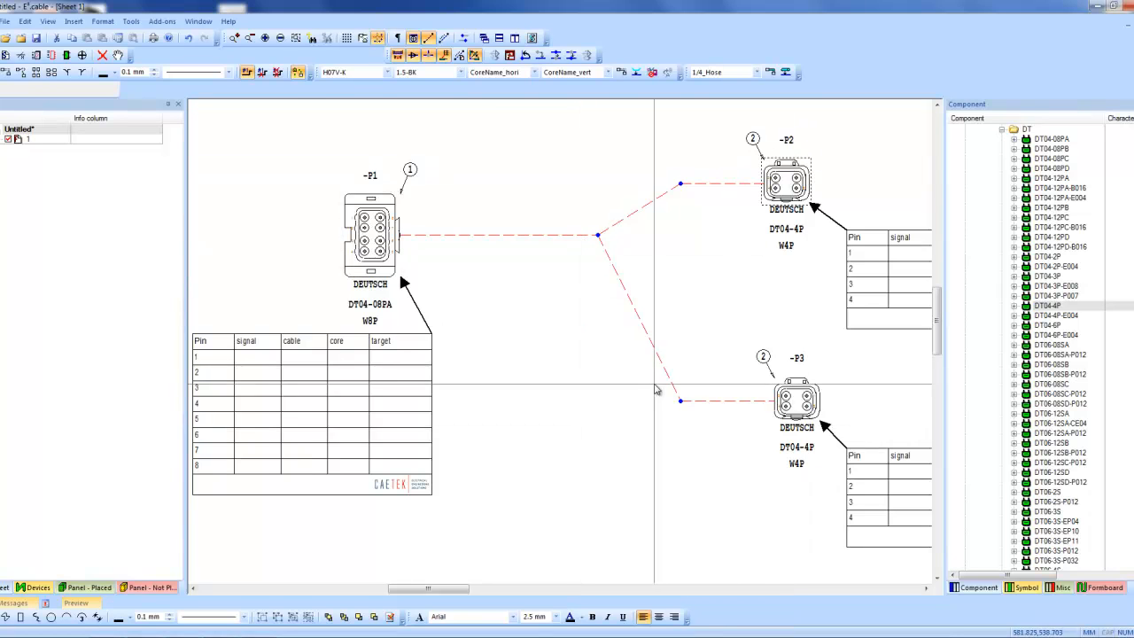
click(1002, 130)
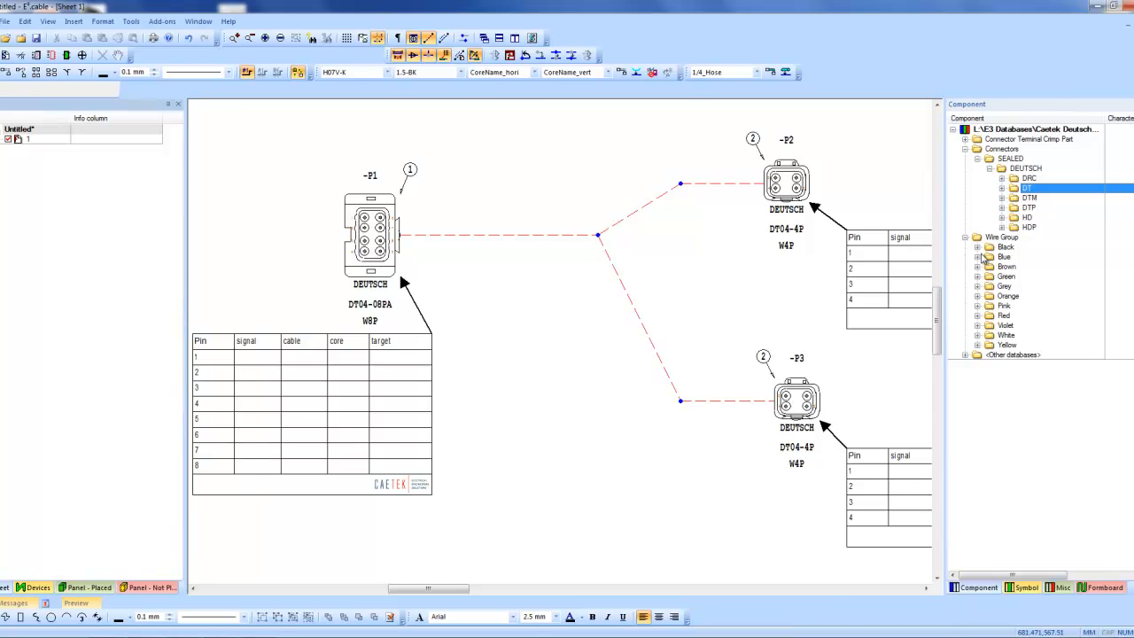
click(977, 248)
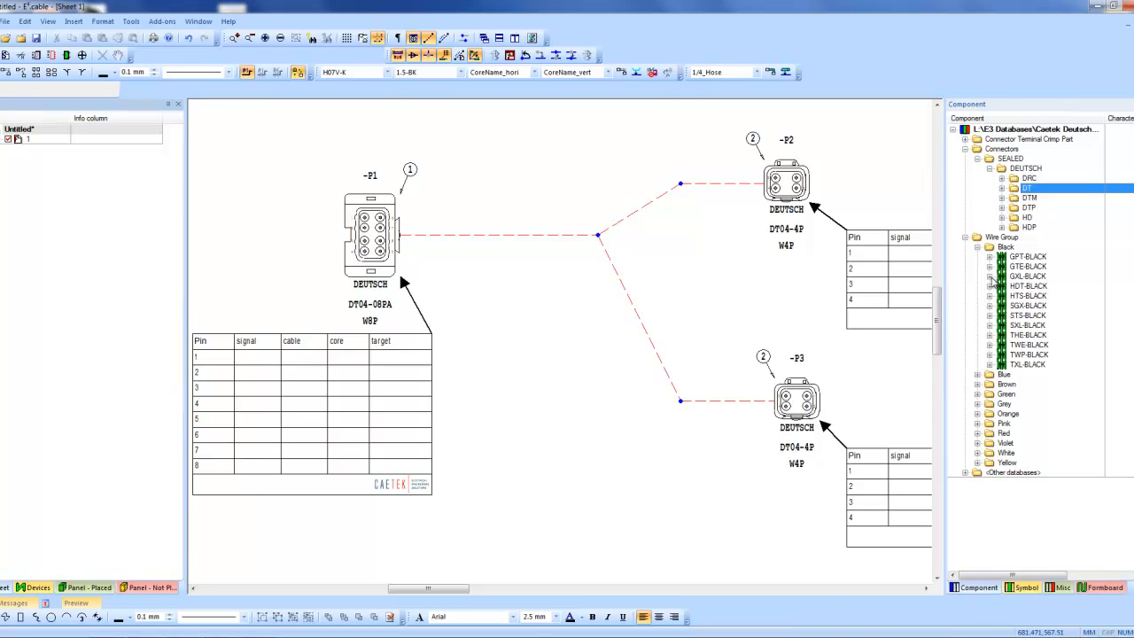
click(989, 276)
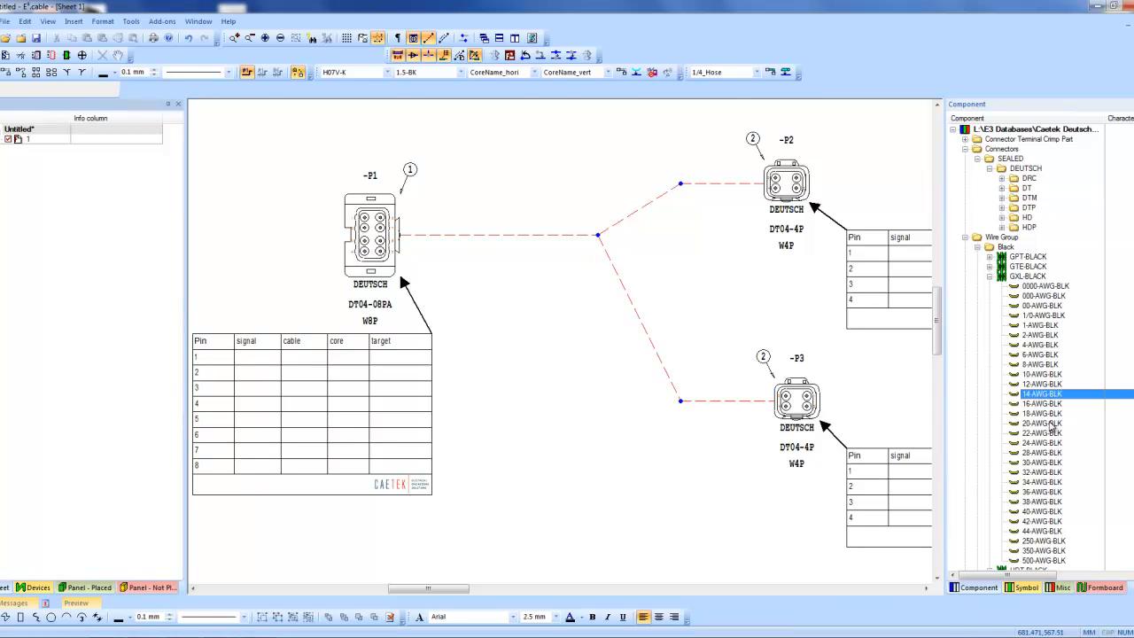
Step: Connect P1 pins 1 to 4 one-to-one to P2 pins 1 to 4 with 14-AWG-BLK wires
right_click(1041, 399)
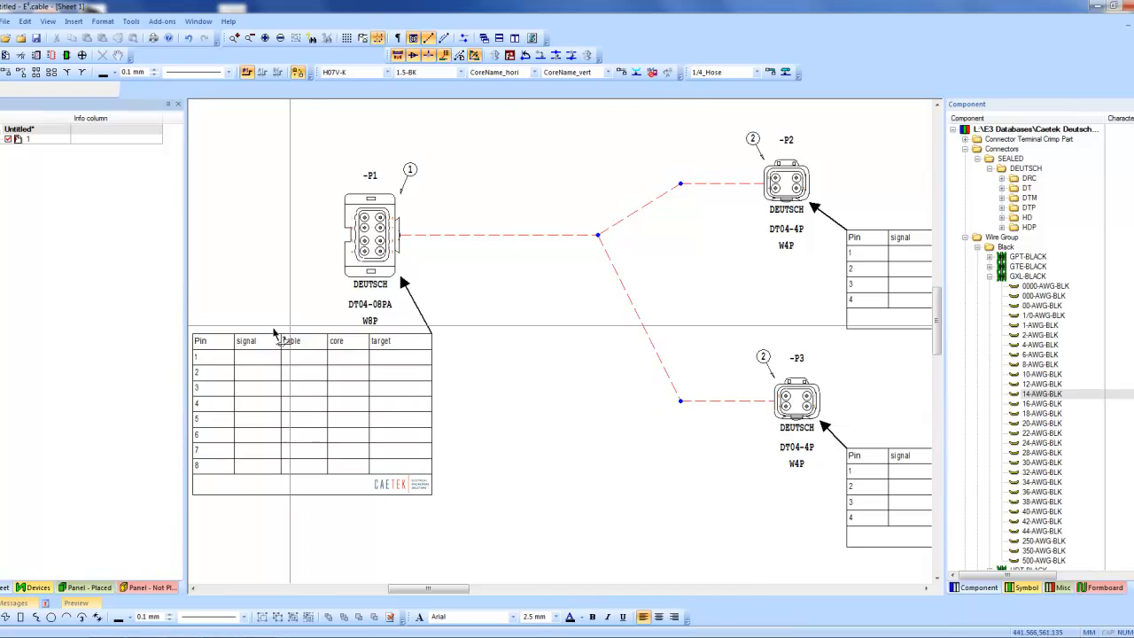
click(398, 359)
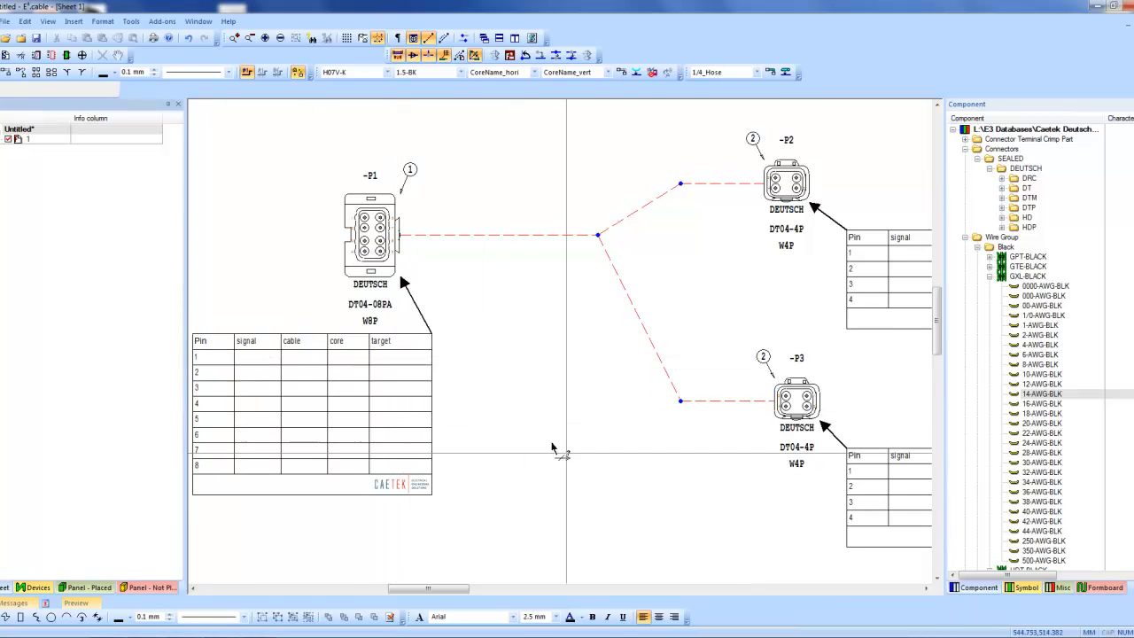
click(865, 256)
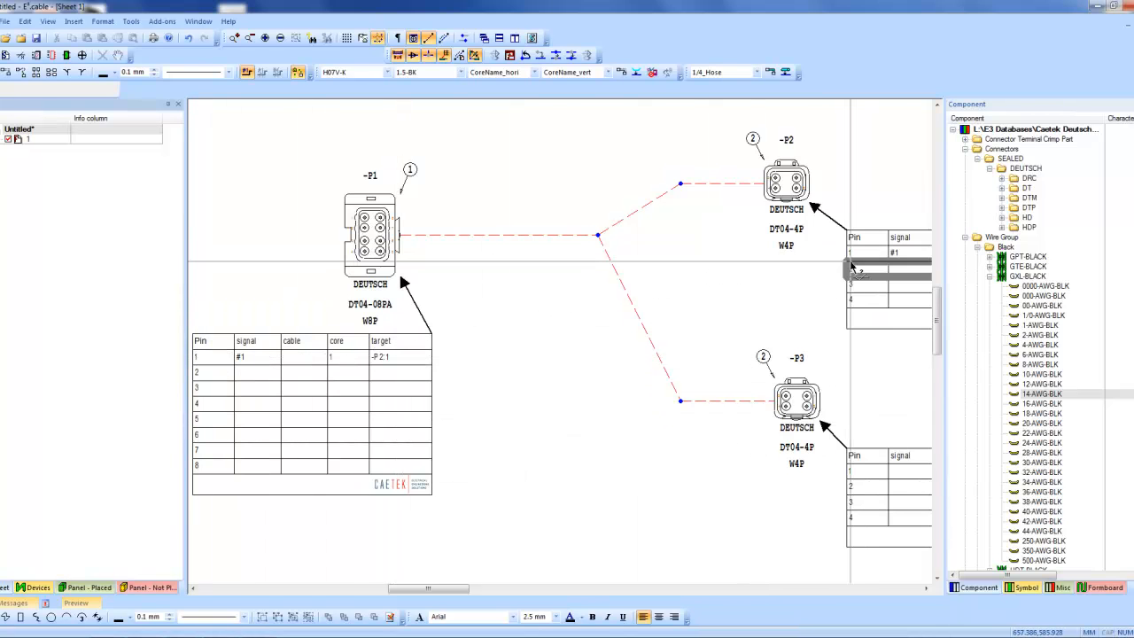
click(395, 373)
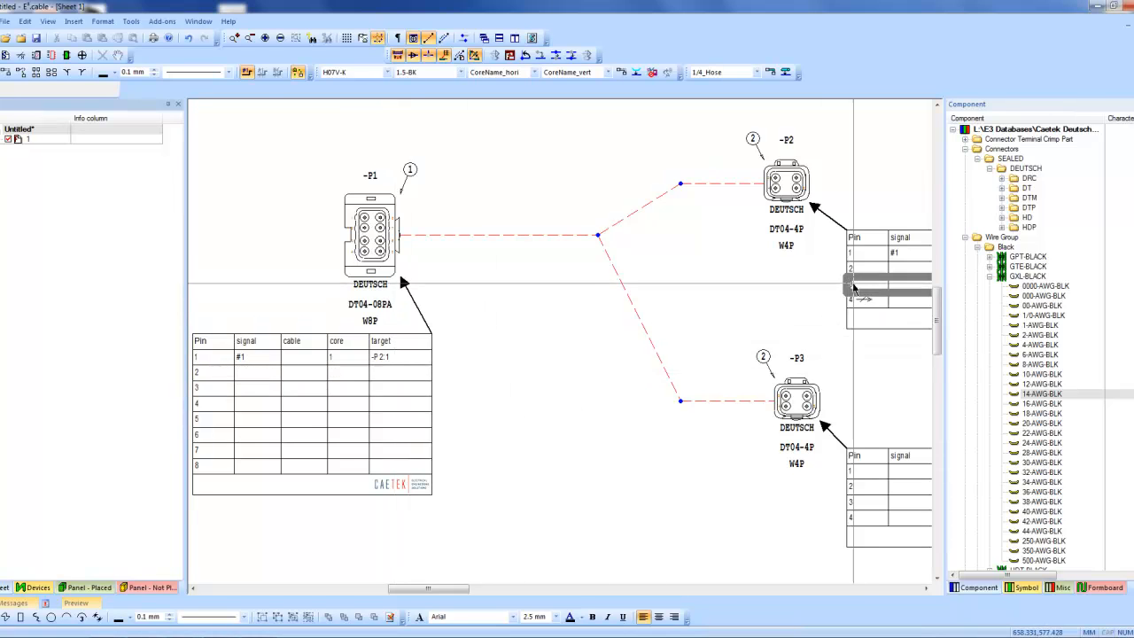
click(862, 270)
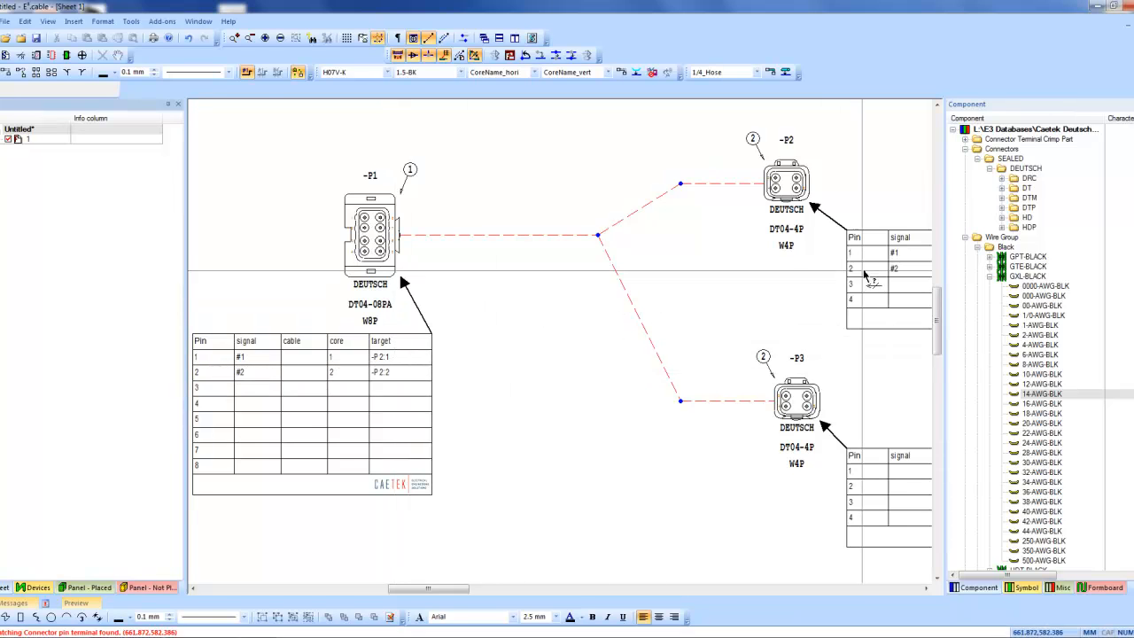
click(406, 390)
click(880, 283)
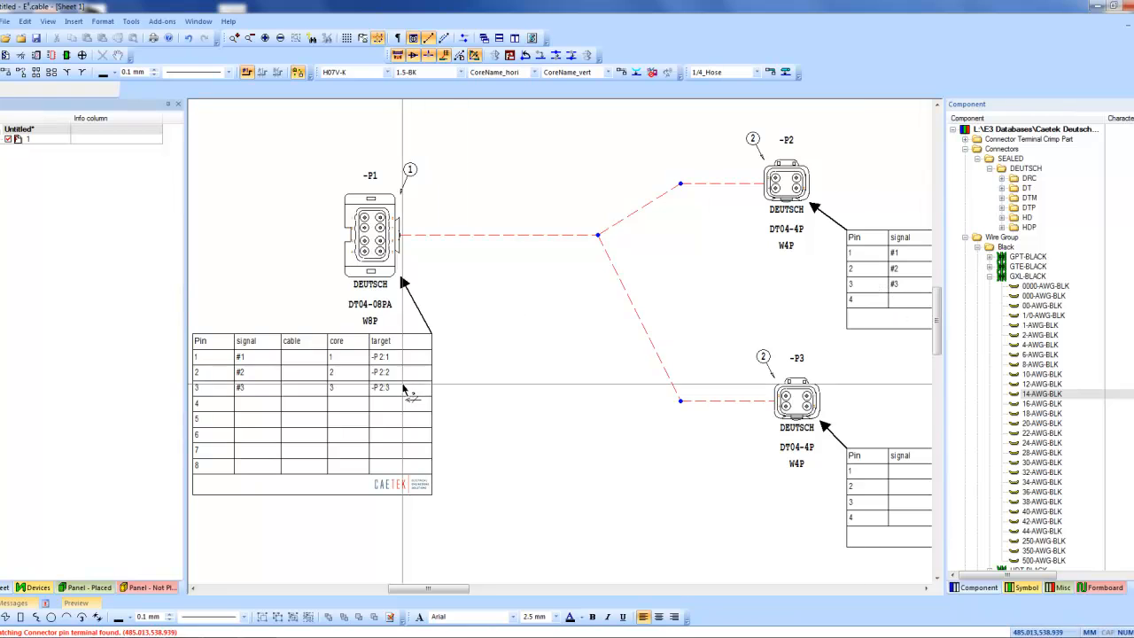
click(406, 404)
click(855, 302)
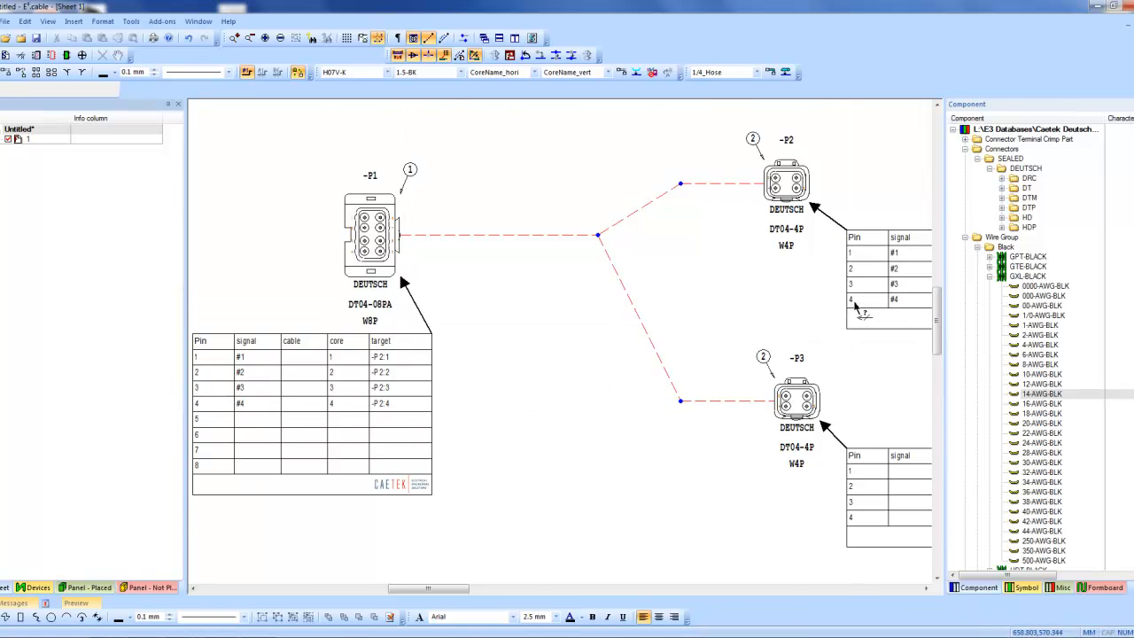
key(Escape)
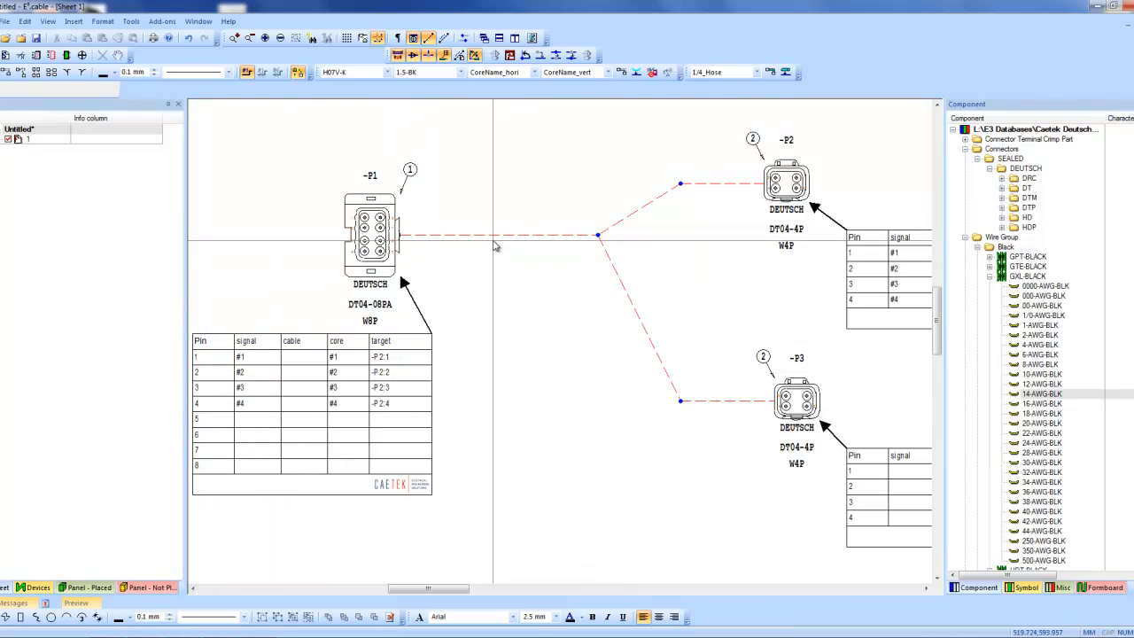
Step: Regenerate the parts list and item balloons to include the 14-AWG-BLK wires and their pin terminals on P1 and P2
mouse_move(501, 238)
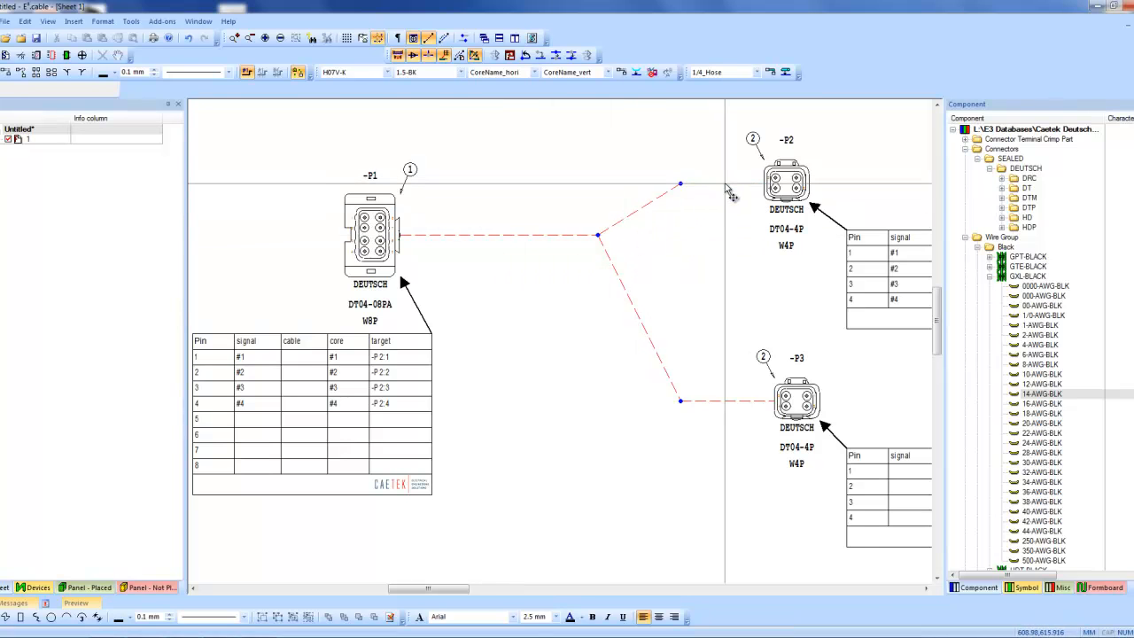
click(227, 365)
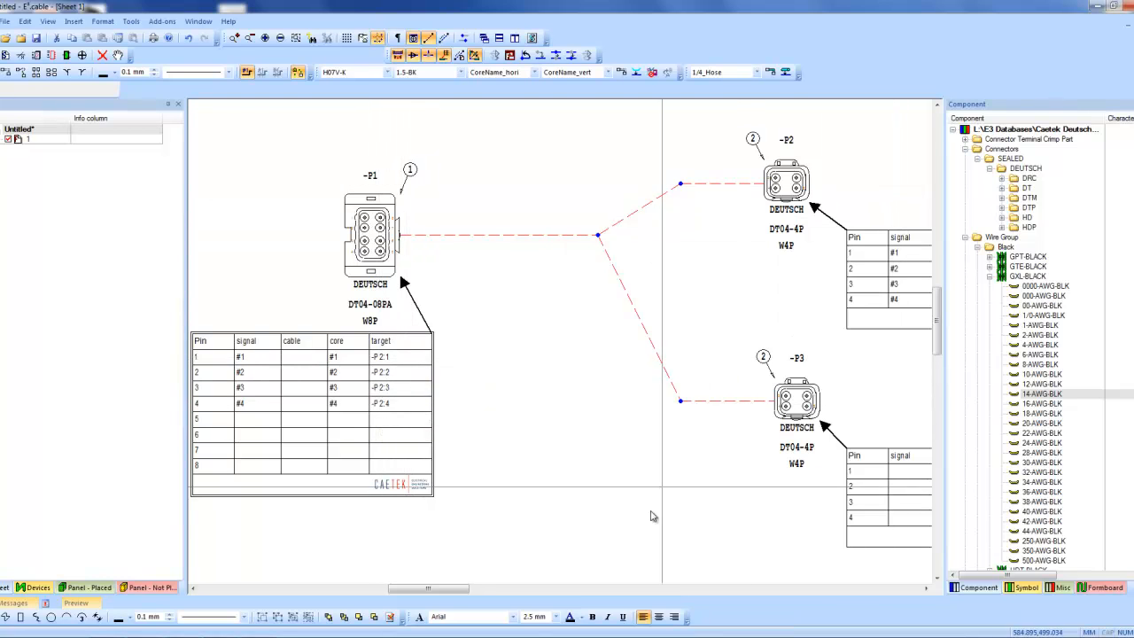
drag(464, 591, 504, 591)
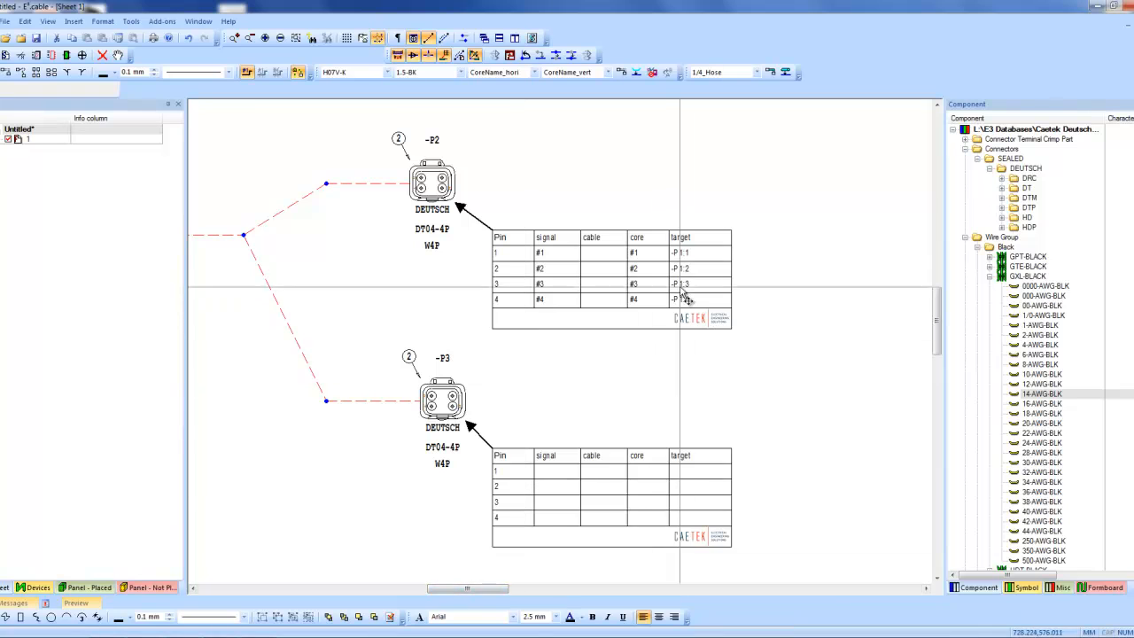
drag(490, 591, 452, 591)
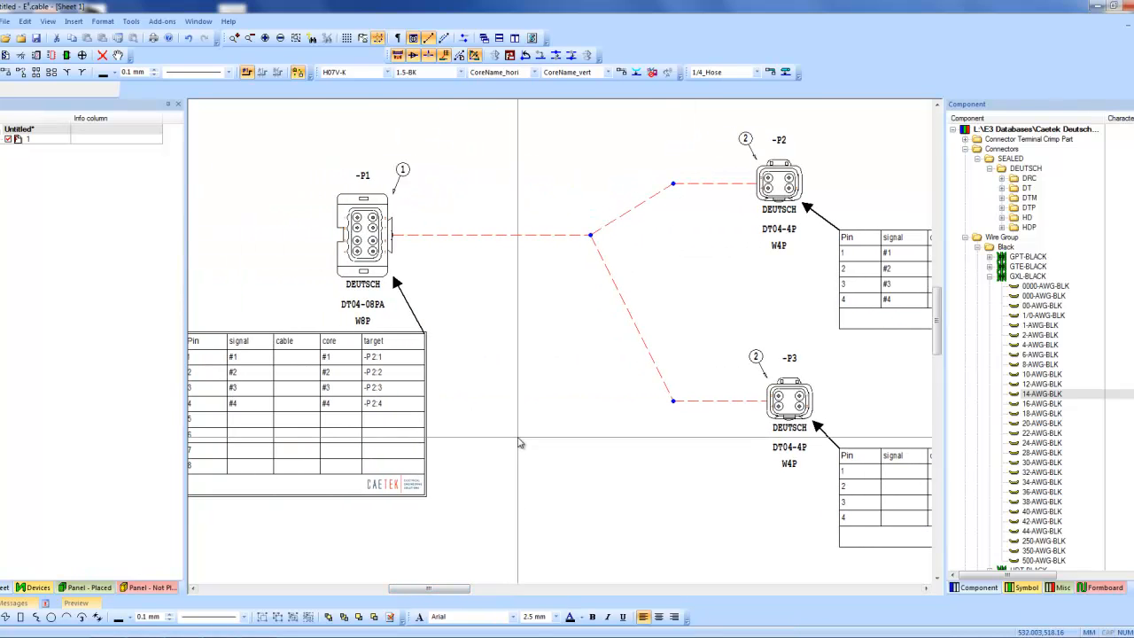
scroll(522, 440, up, 3)
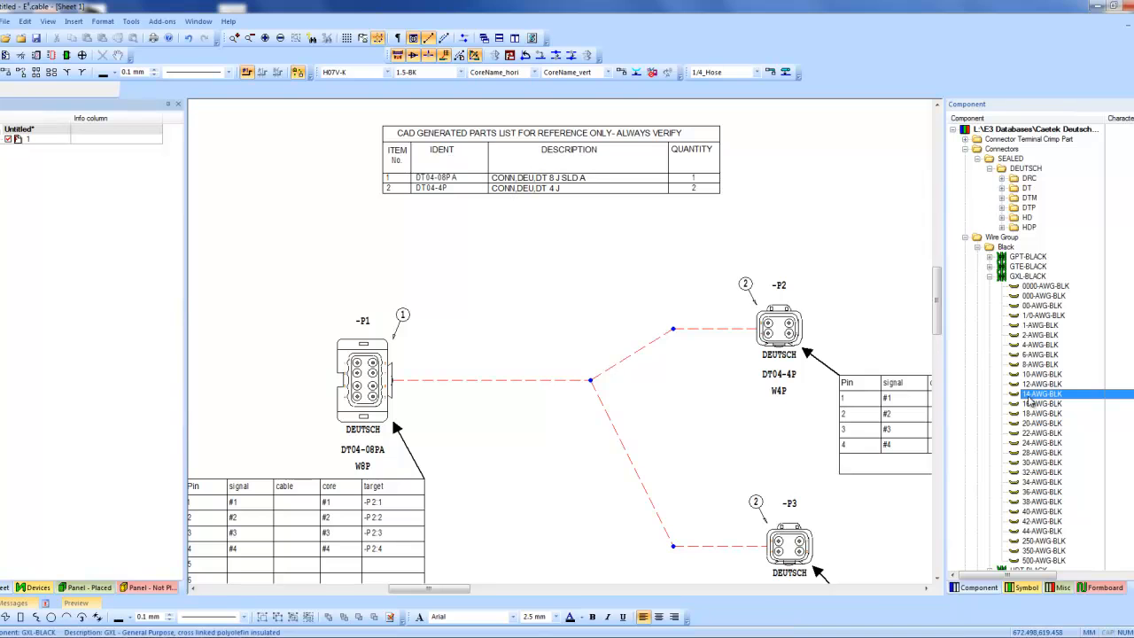
click(534, 38)
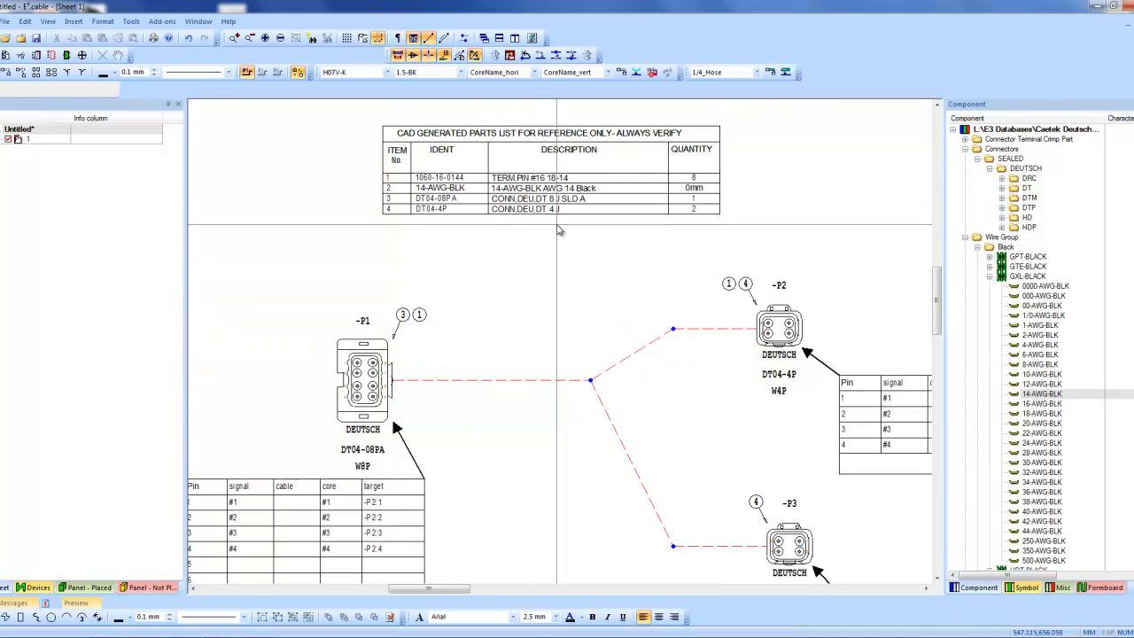
scroll(578, 280, down, 3)
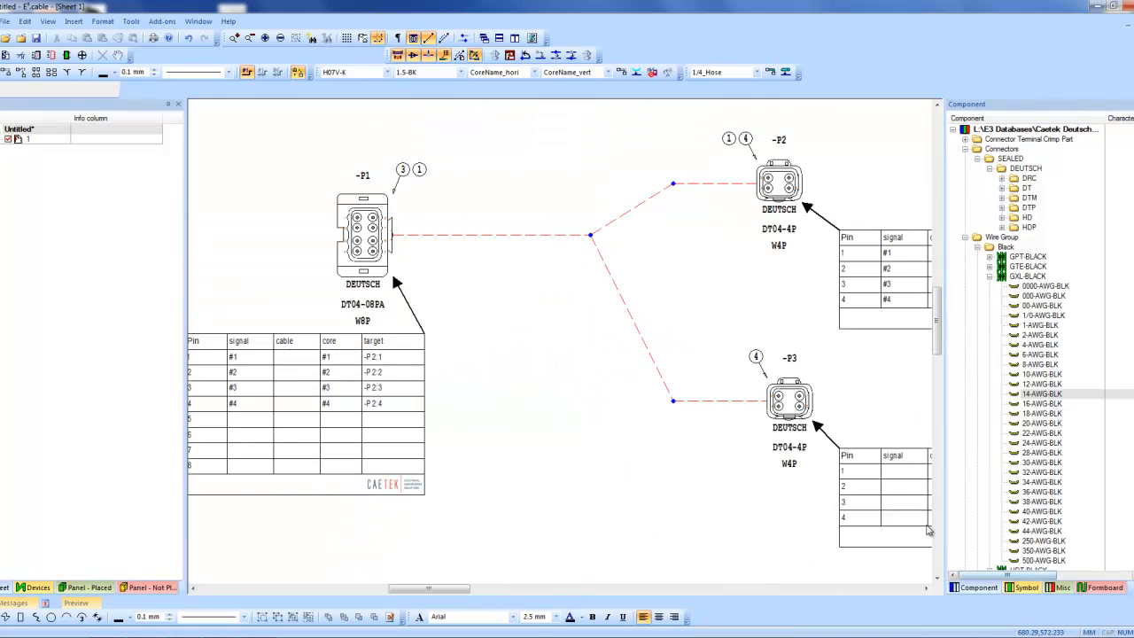
scroll(709, 335, up, 3)
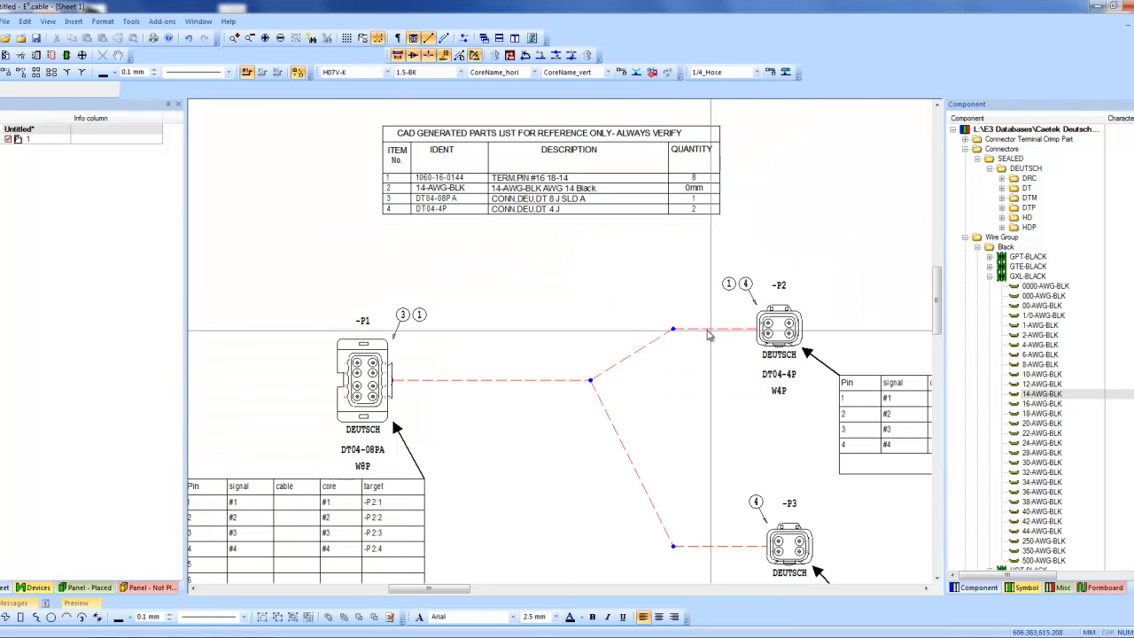
Step: Connect P1 pins 5 to 8 in order to P3 pins 1 to 4 with continuously placed 20-AWG-BLK wires
click(1043, 424)
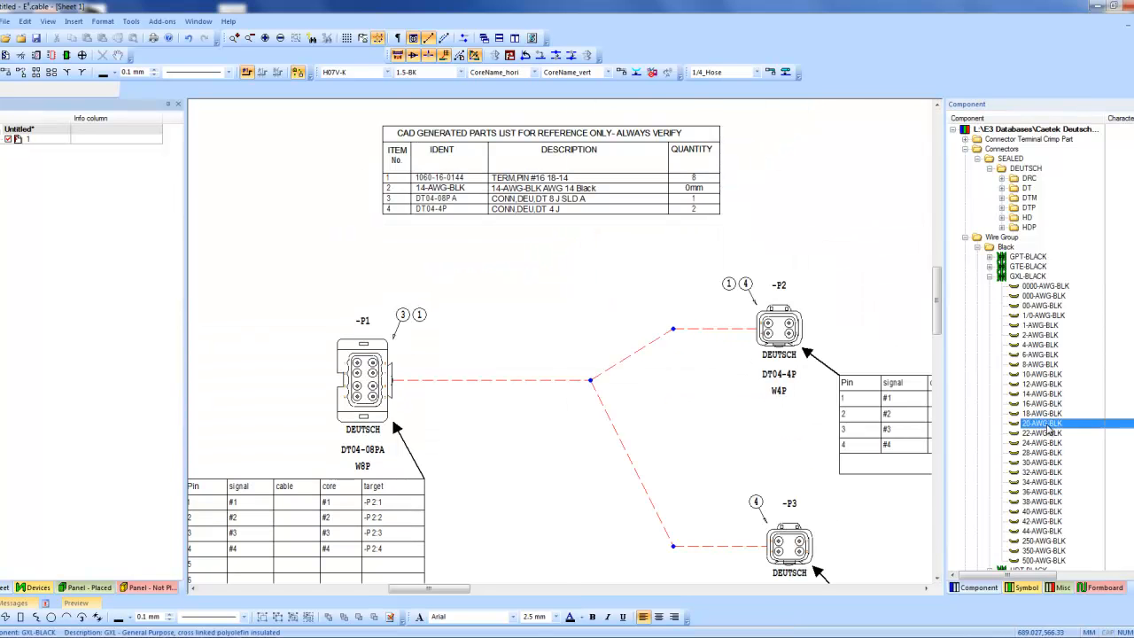
right_click(1042, 426)
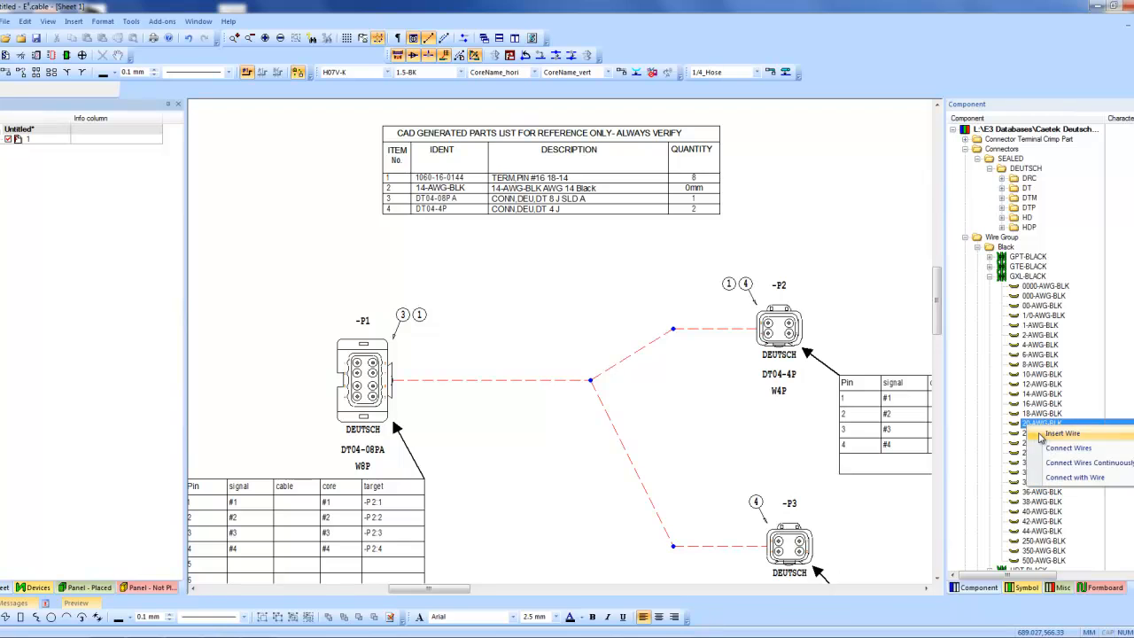
click(1072, 465)
scroll(791, 451, down, 3)
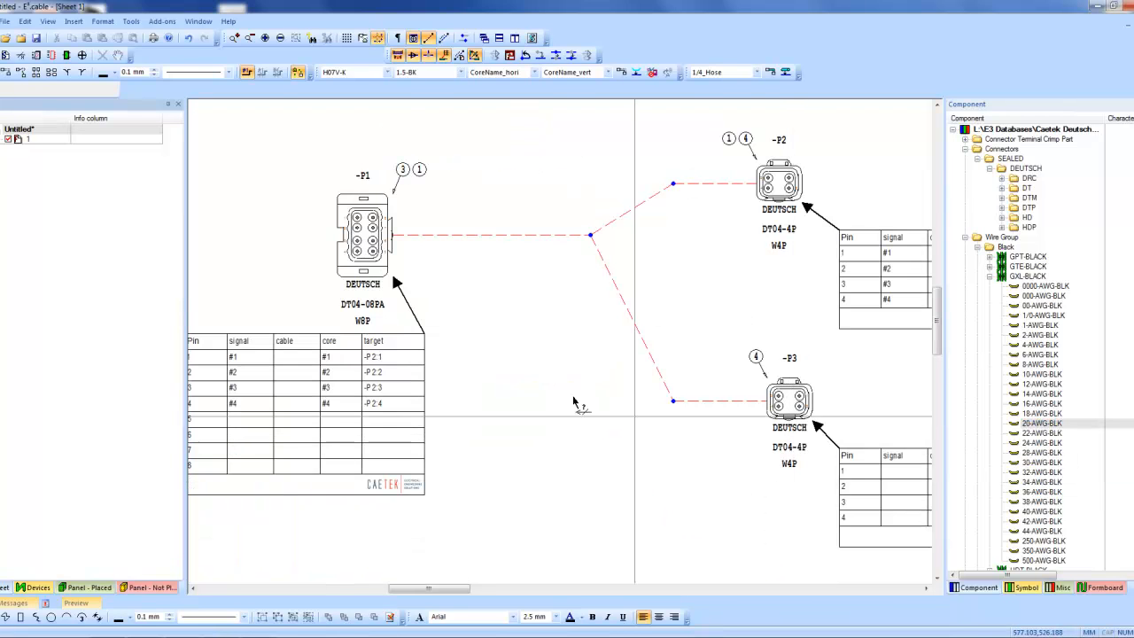
click(409, 419)
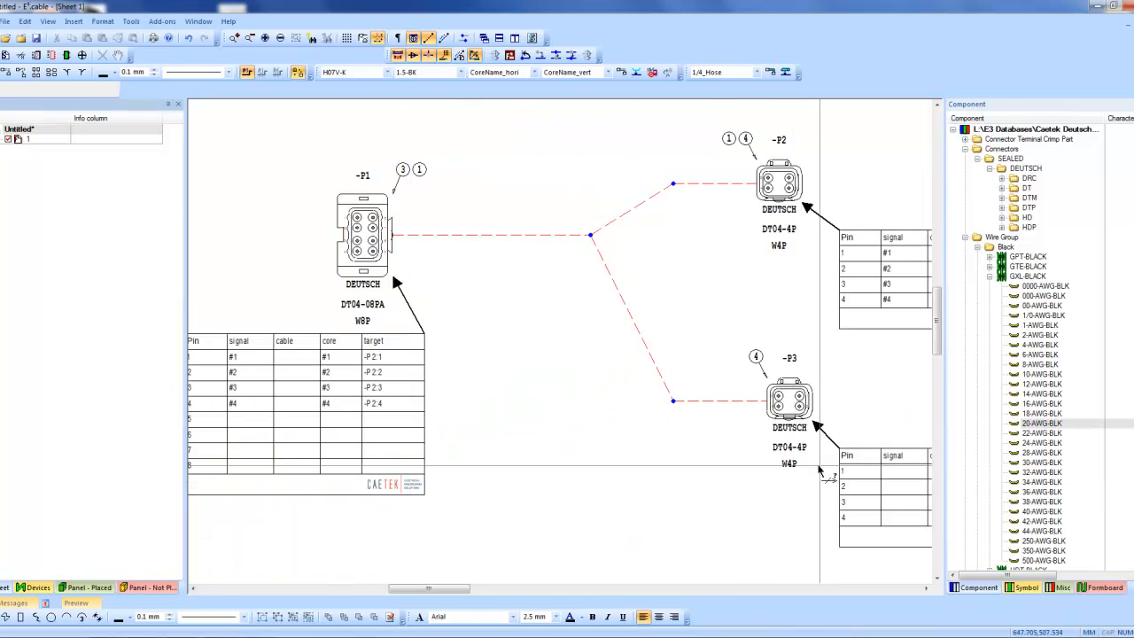
click(852, 470)
click(411, 433)
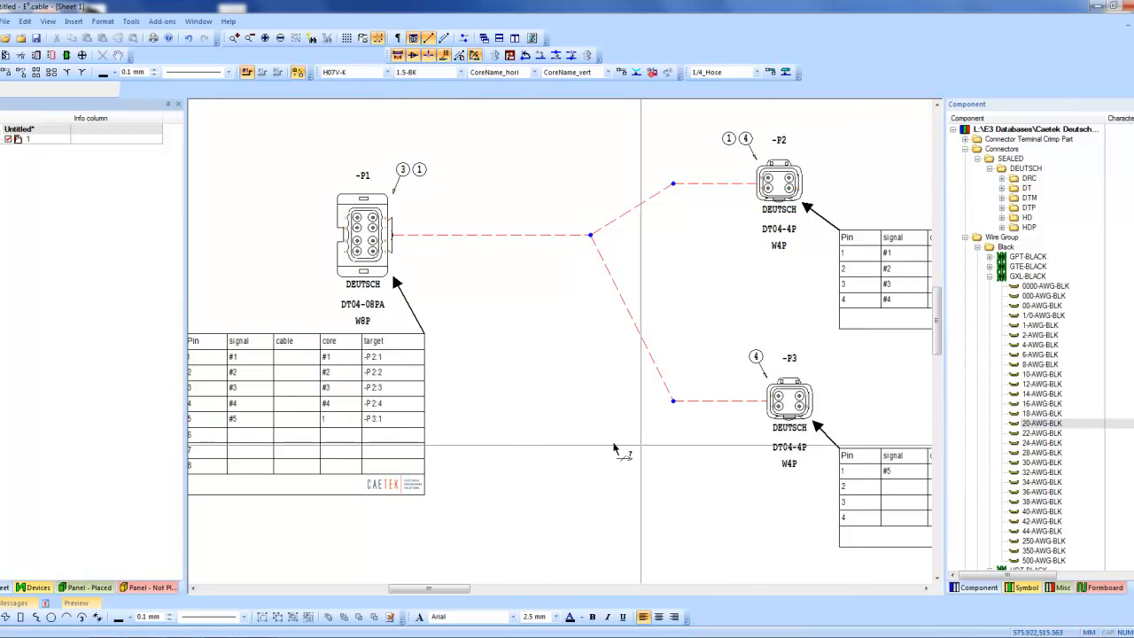
click(853, 486)
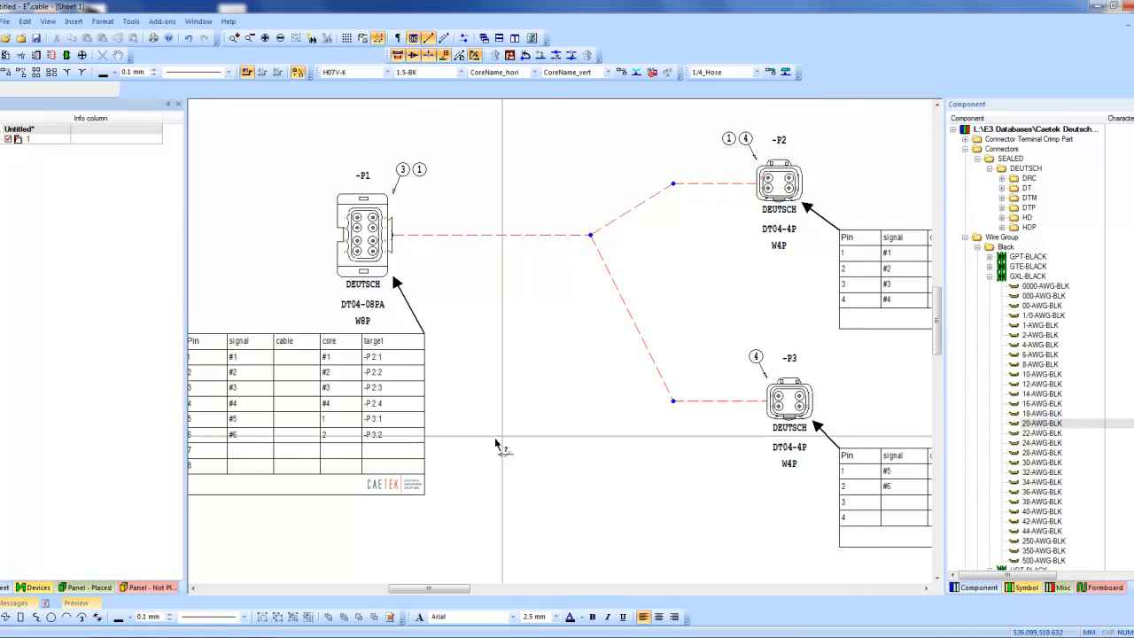
click(417, 456)
click(852, 501)
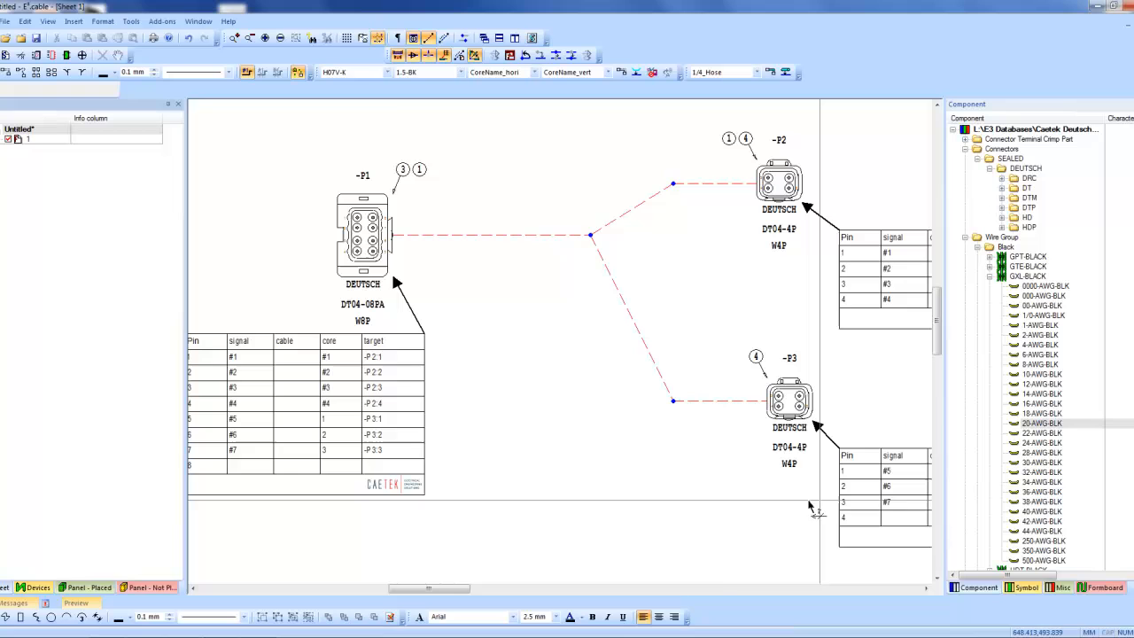
click(394, 467)
click(852, 517)
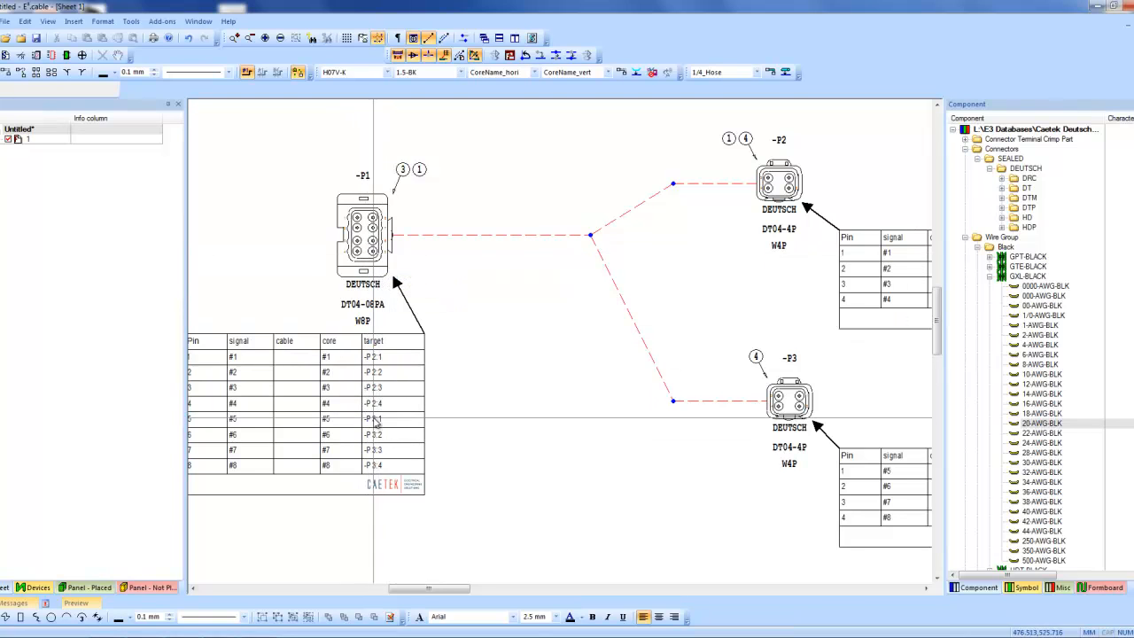
Step: Update the parts list and item balloons to add the 20-AWG-BLK wires and their pin terminals on P1 and P3
drag(425, 596, 459, 596)
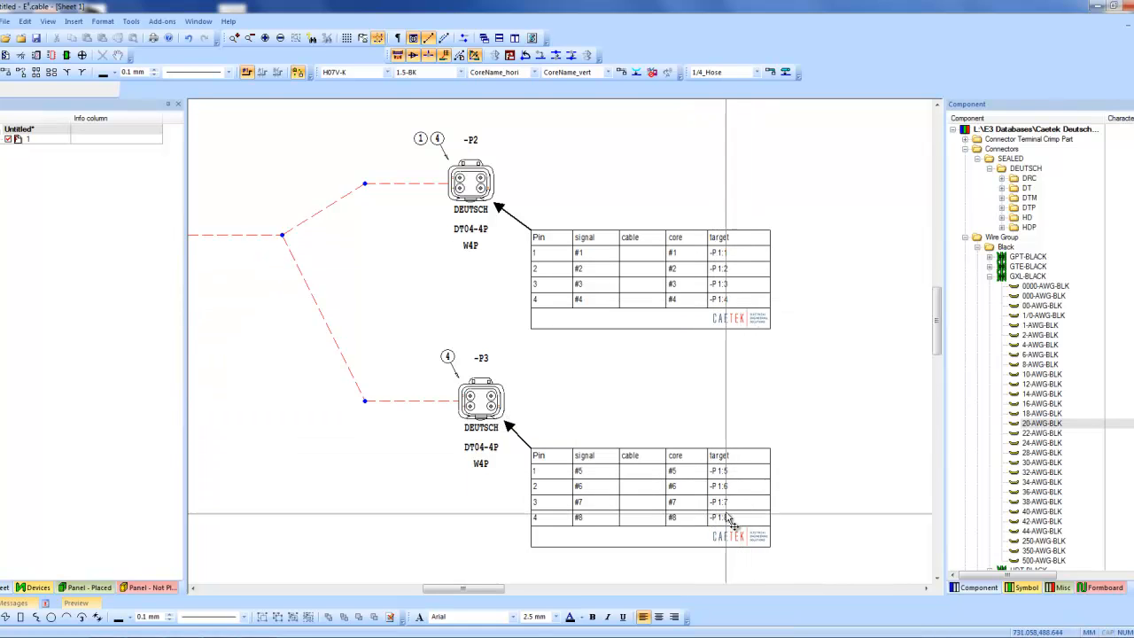
drag(413, 584, 400, 584)
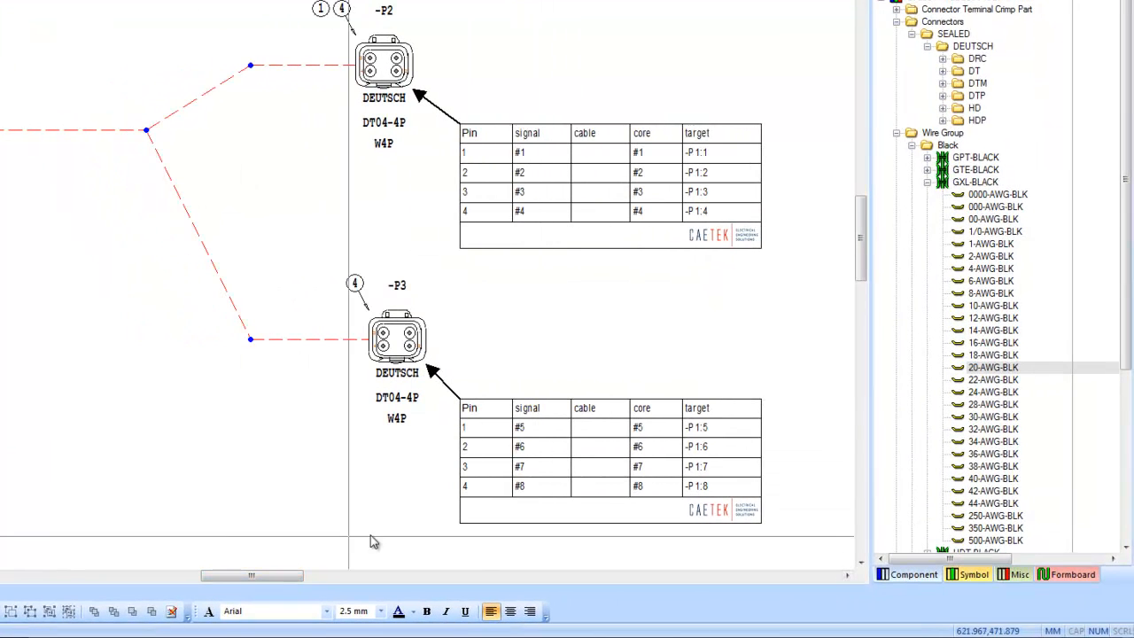
drag(234, 576, 203, 577)
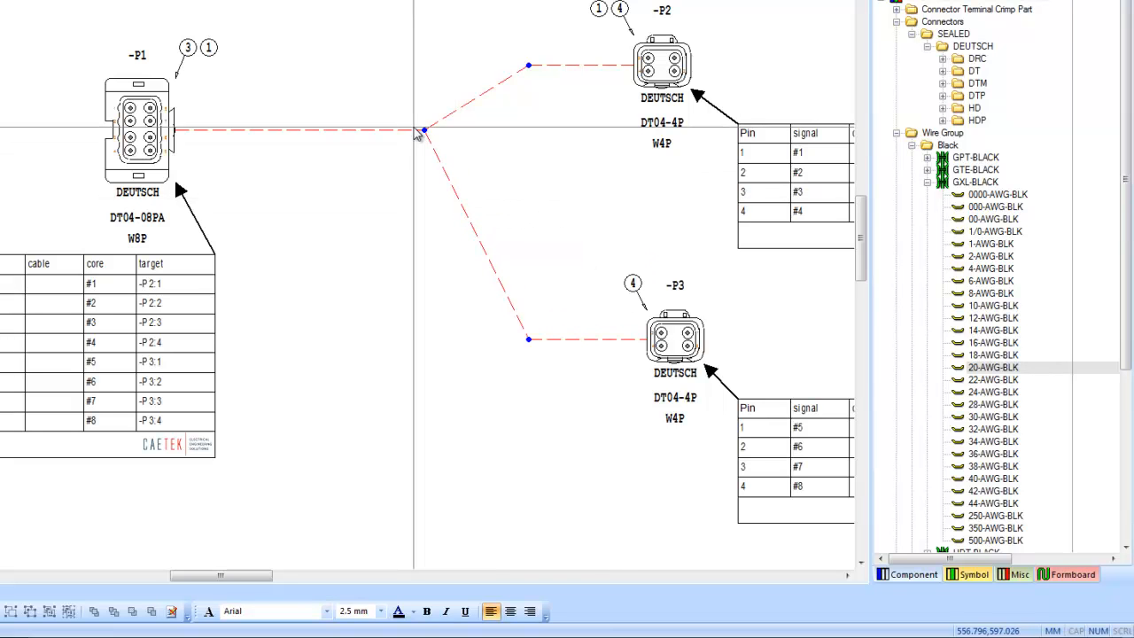
scroll(459, 192, up, 3)
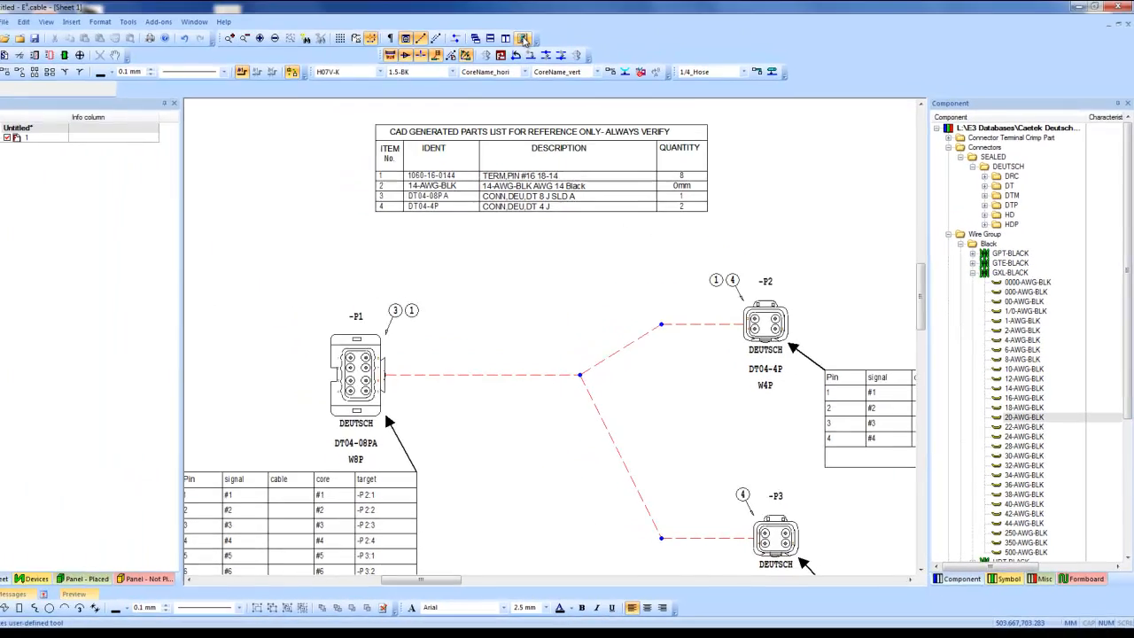
click(524, 40)
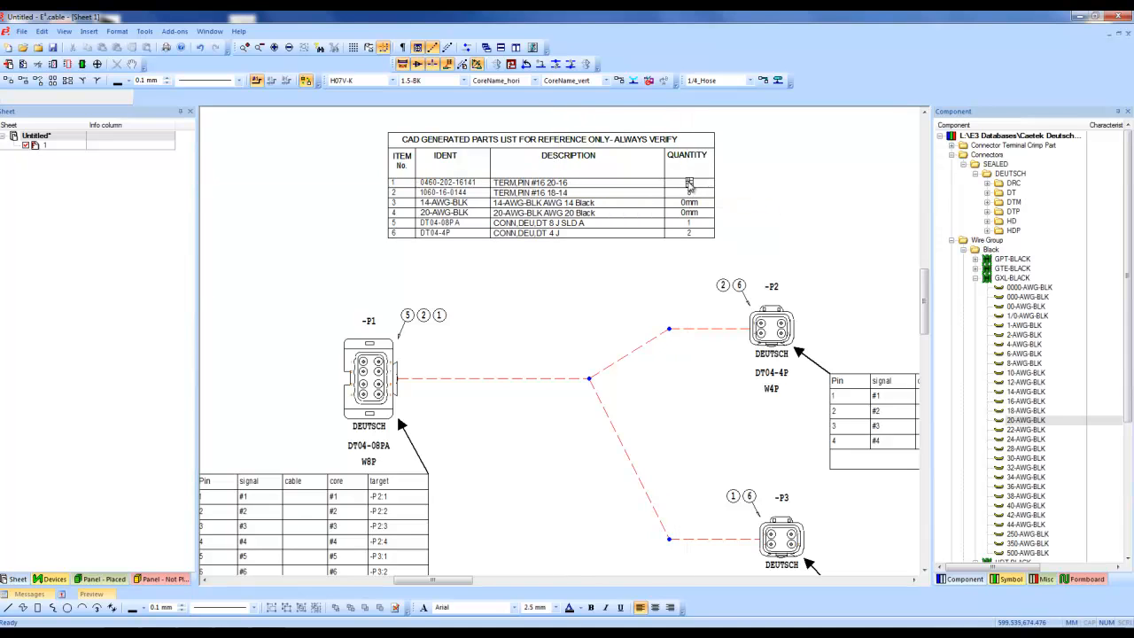
click(569, 186)
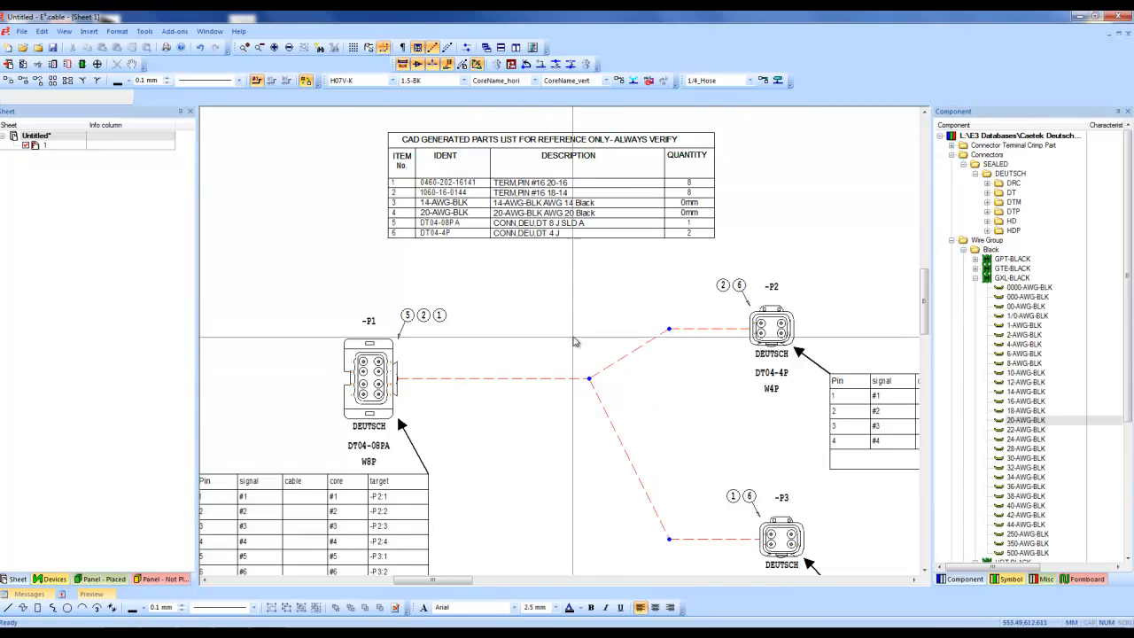
Step: Add a node on the segment leaving P1, about 36 mm from the connector
scroll(807, 333, down, 1)
scroll(775, 354, up, 1)
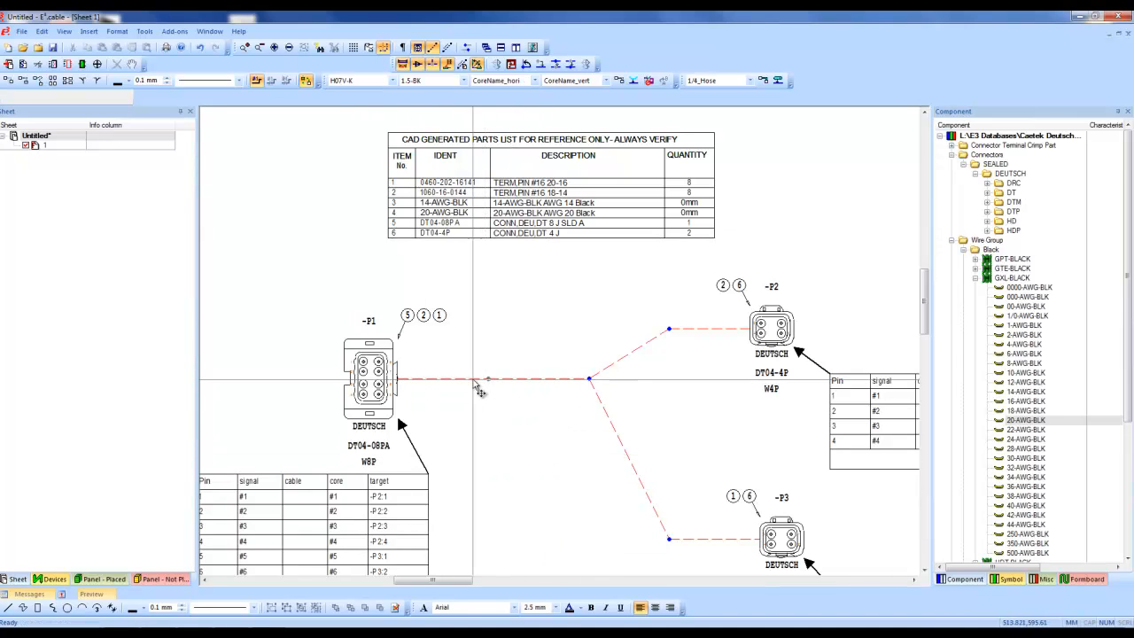
Step: Try rotating P1's branch about the node on its segment, and undo the rotation
click(381, 376)
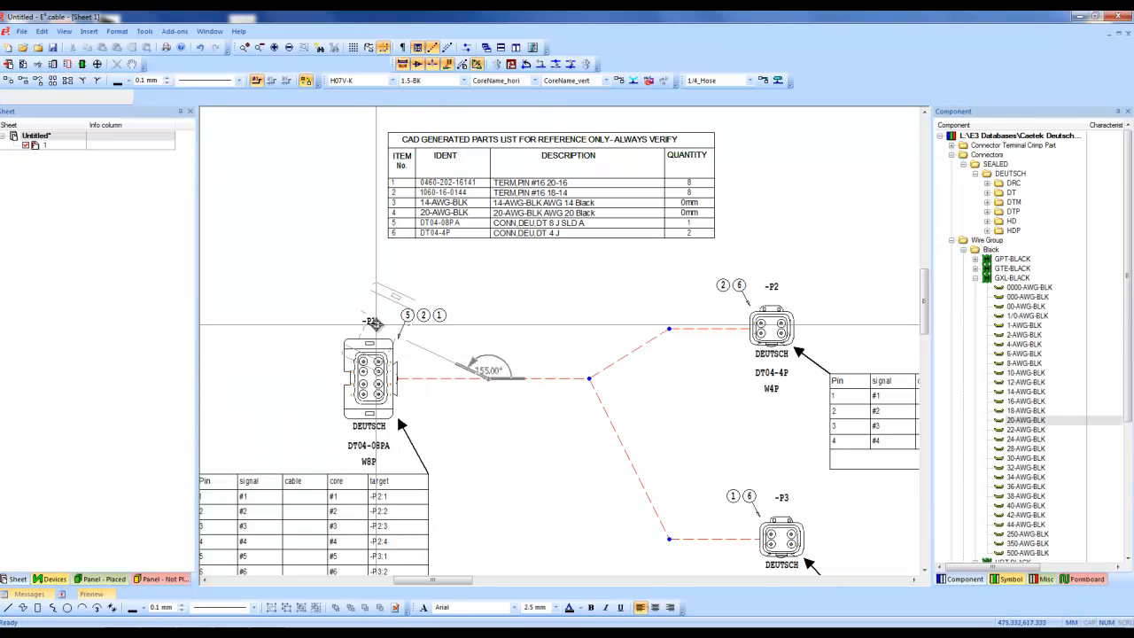
click(533, 314)
key(ctrl+z)
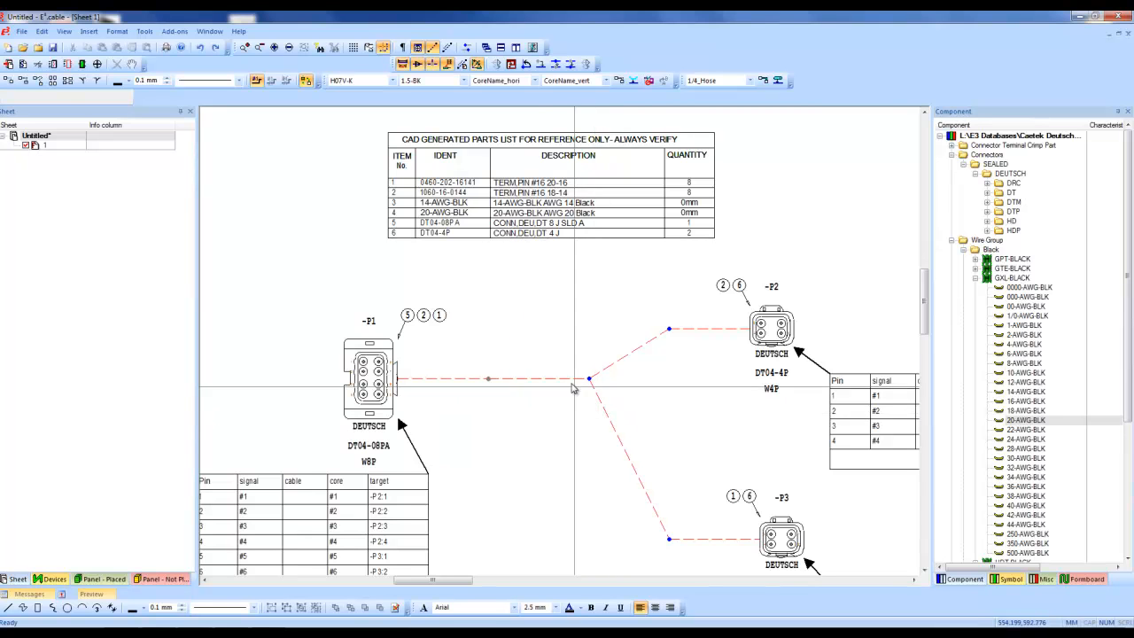
click(528, 68)
click(385, 361)
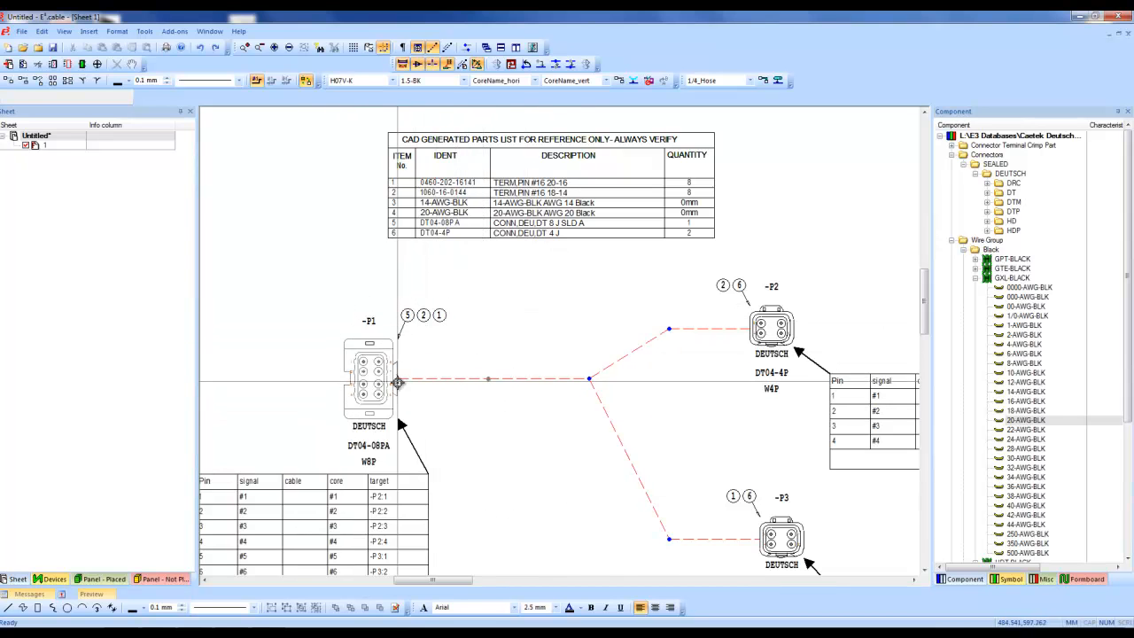
click(382, 382)
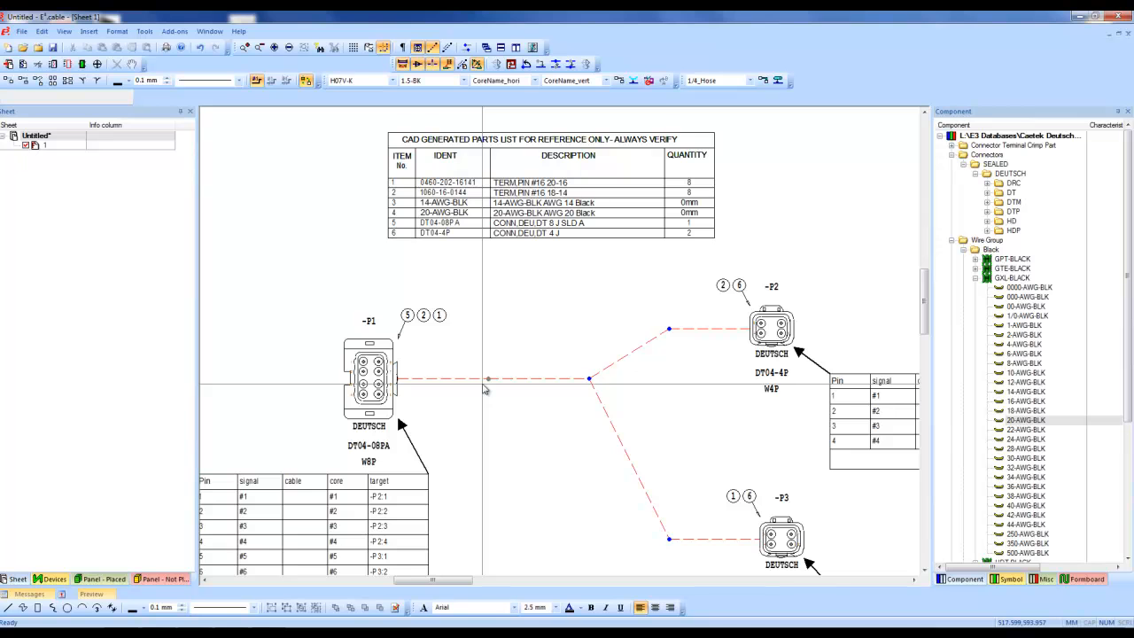
click(384, 390)
click(488, 379)
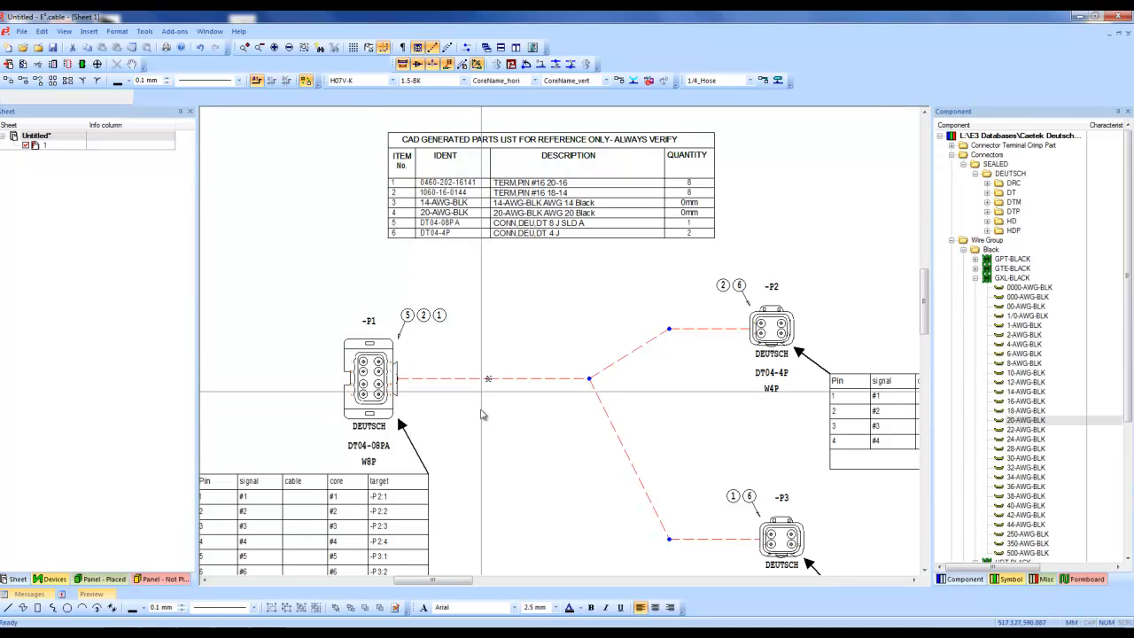
Step: Set the segment between P1 and the node to a 50 mm manufacturing length with segment length adjustment, and update the parts list
right_click(454, 383)
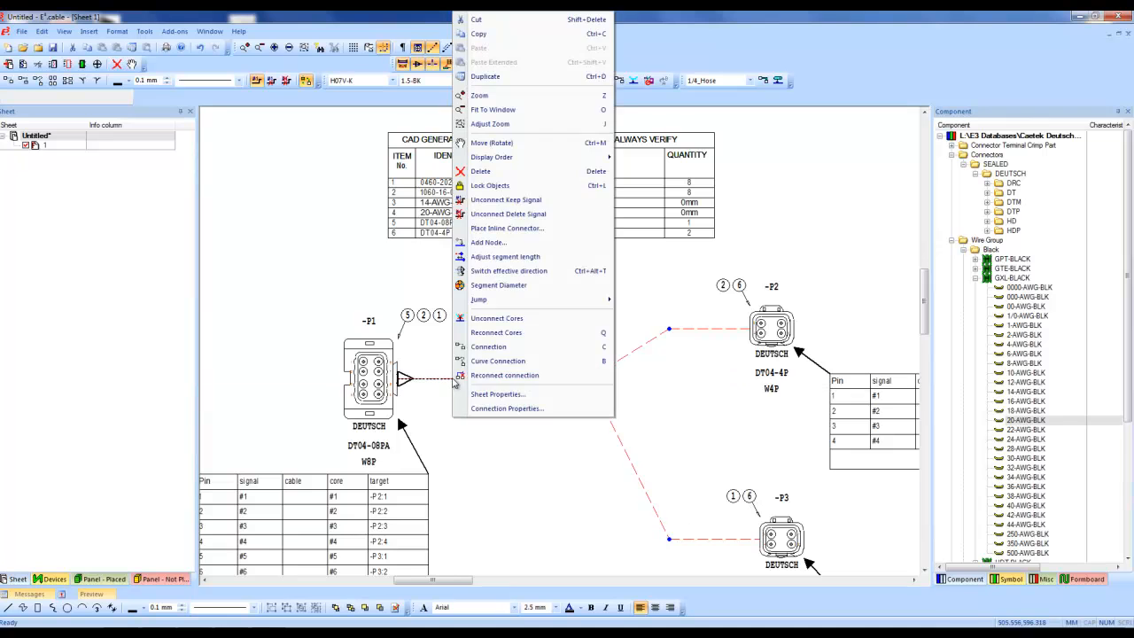
click(496, 409)
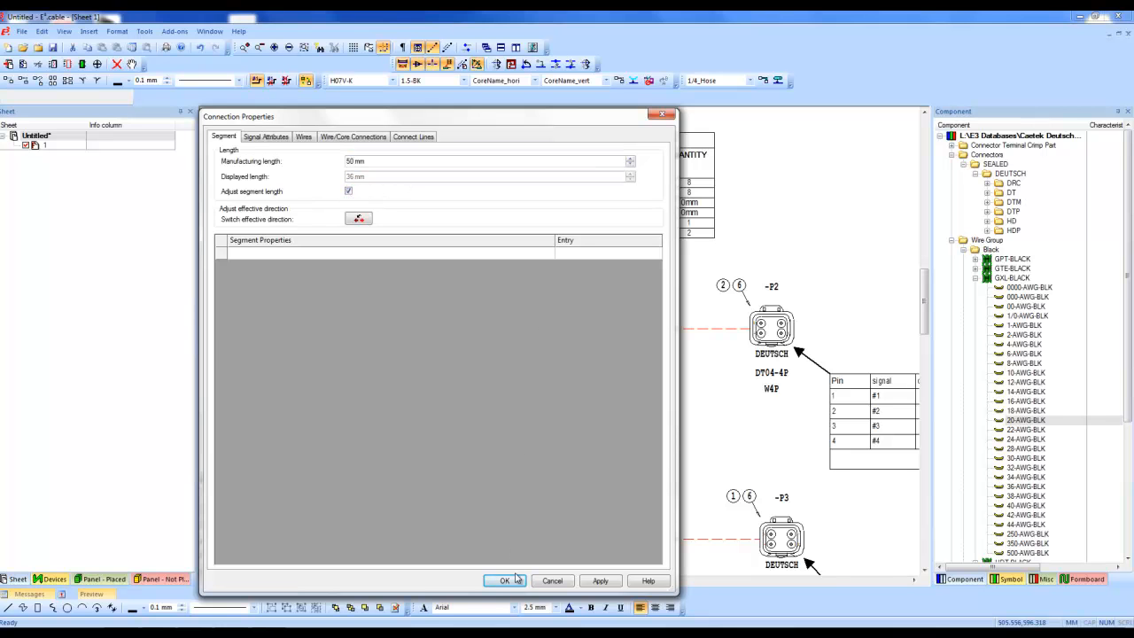
click(505, 580)
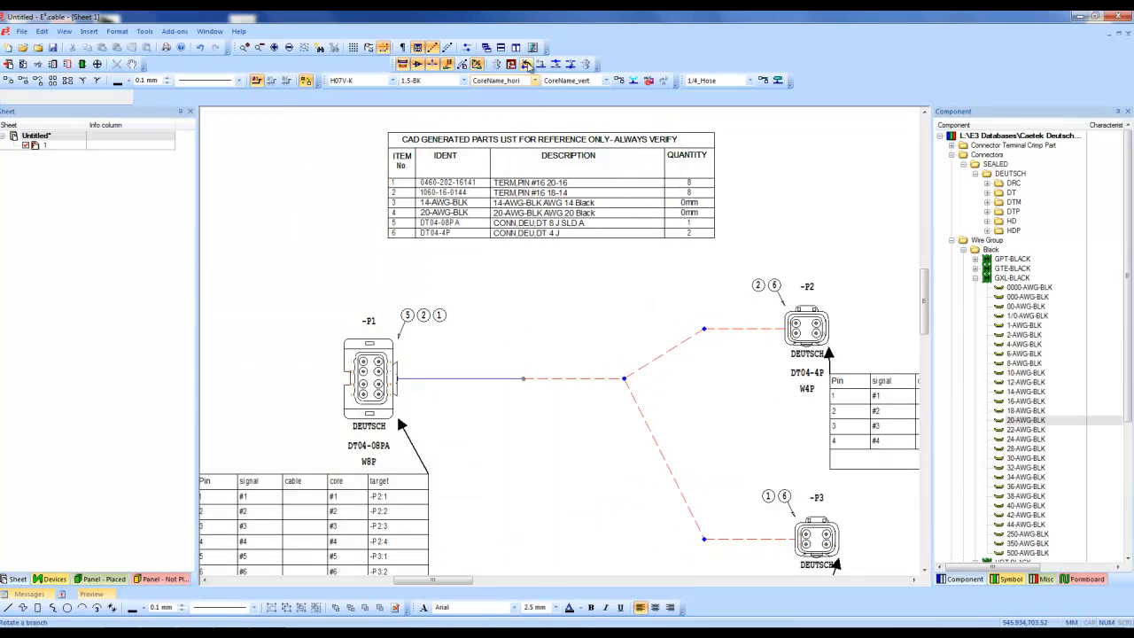
click(531, 49)
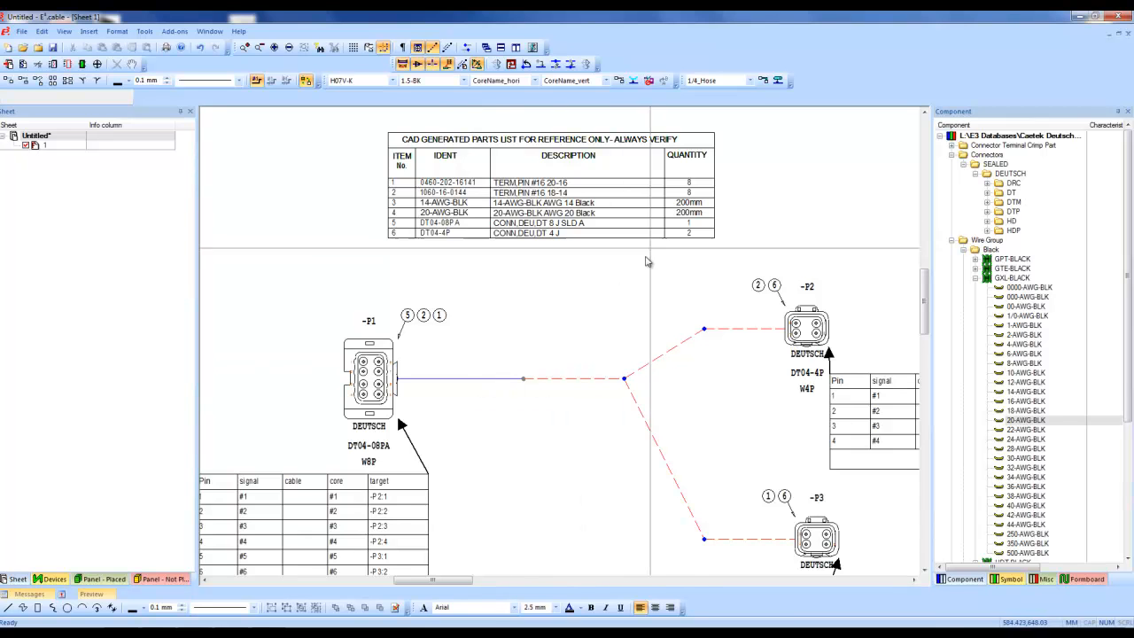
Step: Set the segment between the node and the branch point to 50 mm with segment length adjustment, and regenerate the parts list
right_click(601, 379)
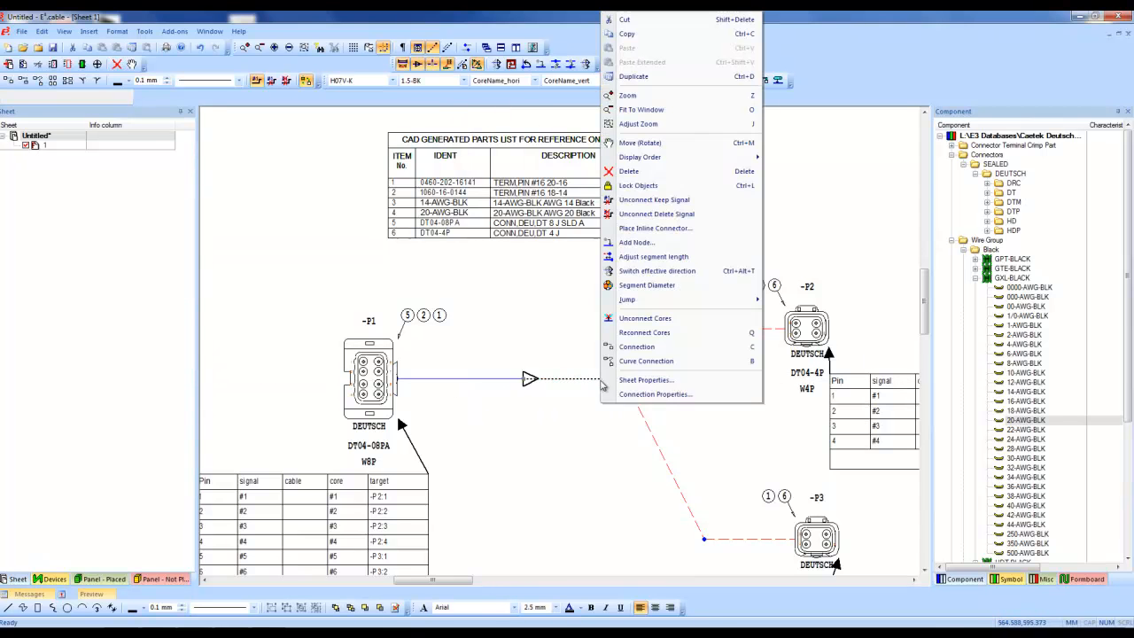
click(653, 394)
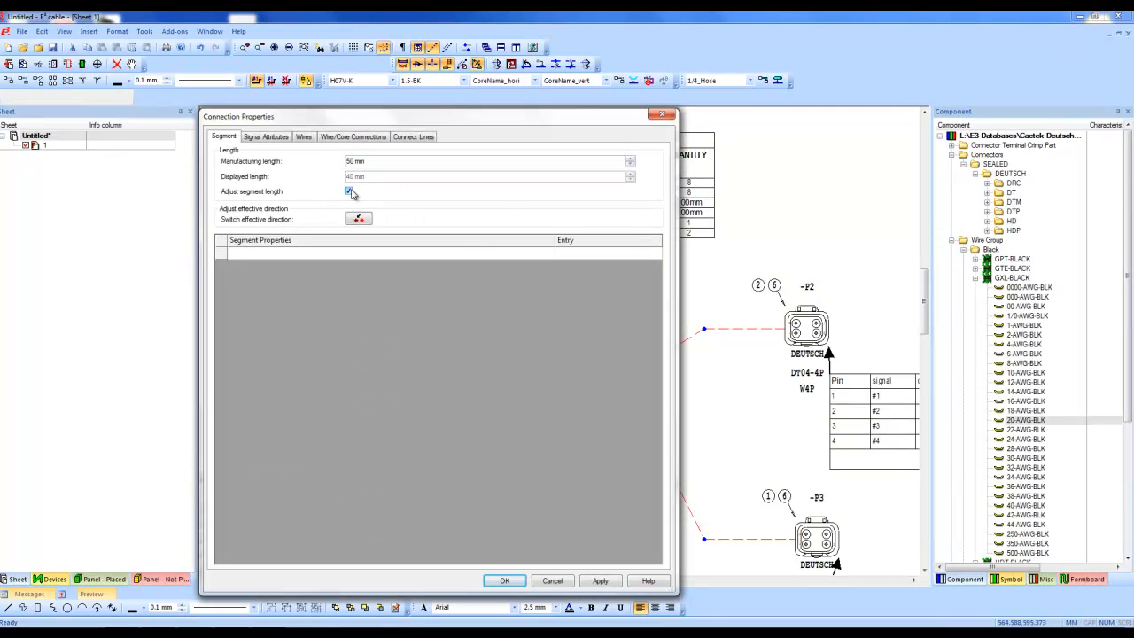
click(507, 582)
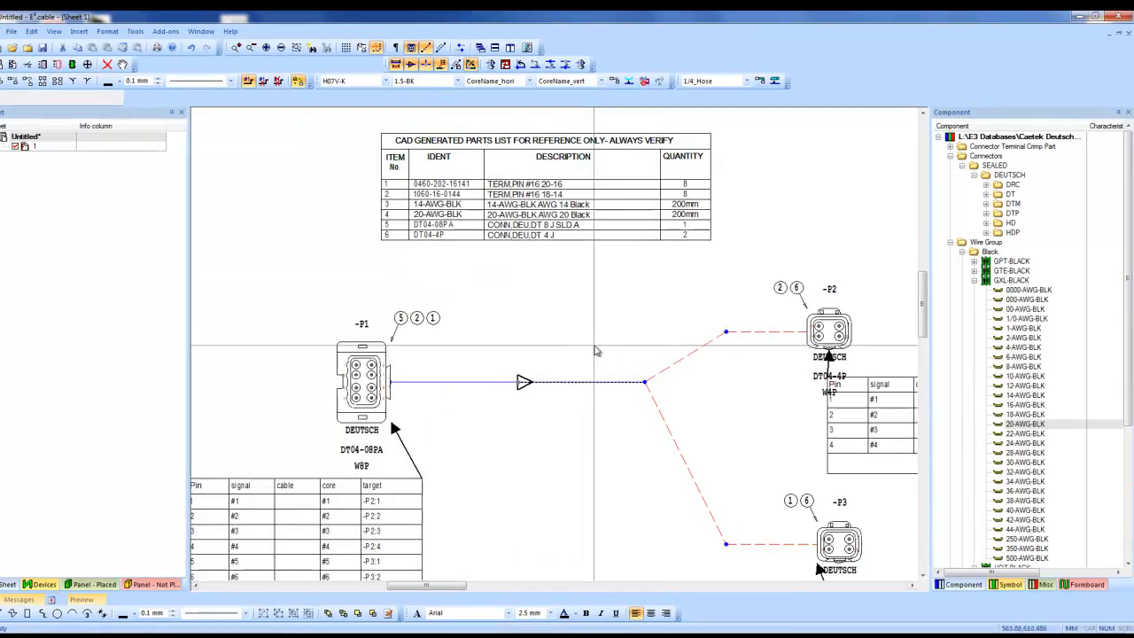
click(256, 55)
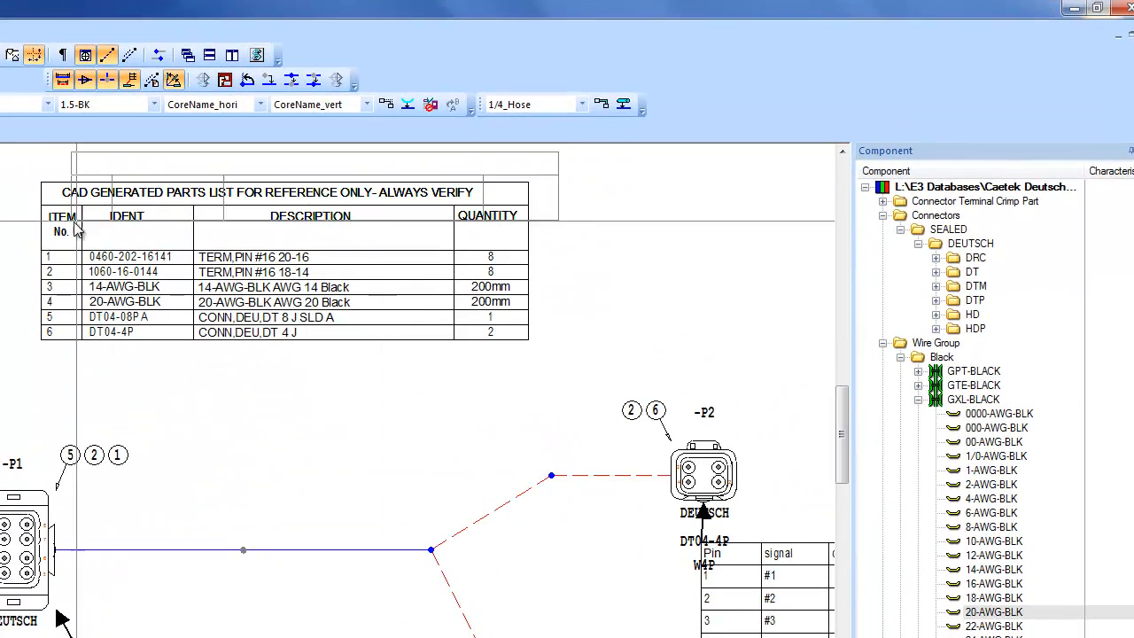
click(492, 301)
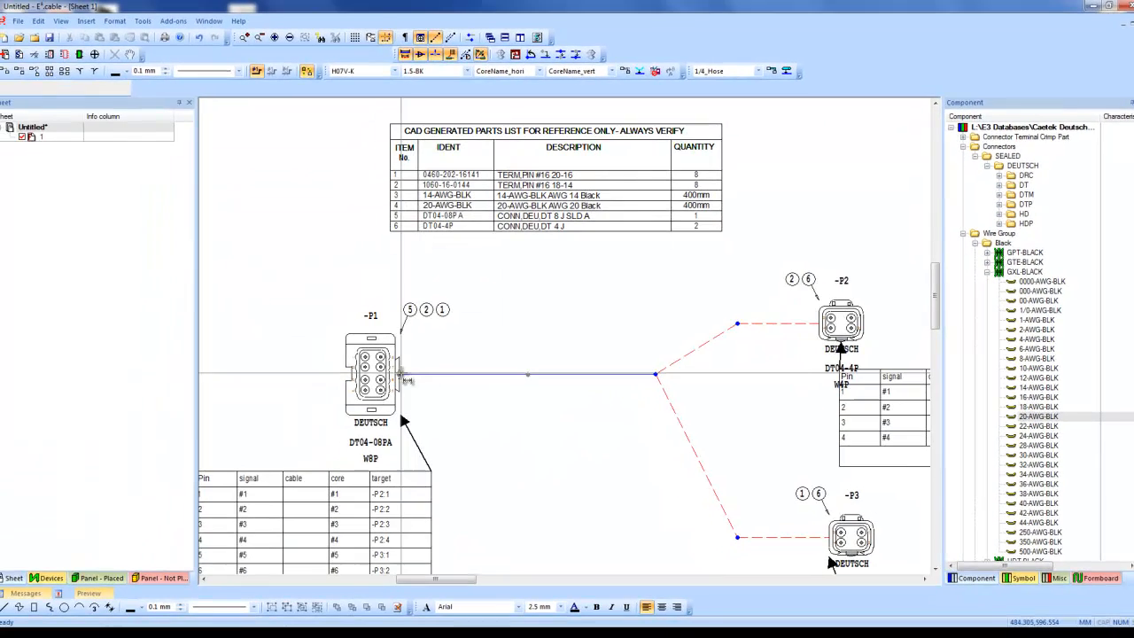
Step: Dimension both segments between P1 and the branch point in a row, with an overall dimension above them
click(401, 374)
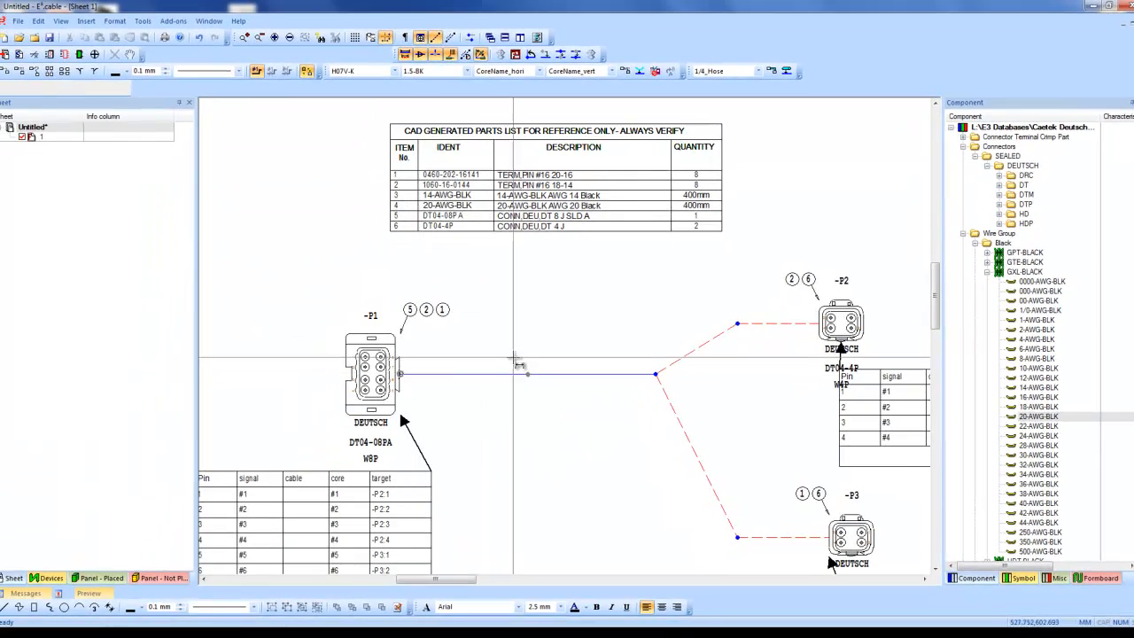
click(528, 373)
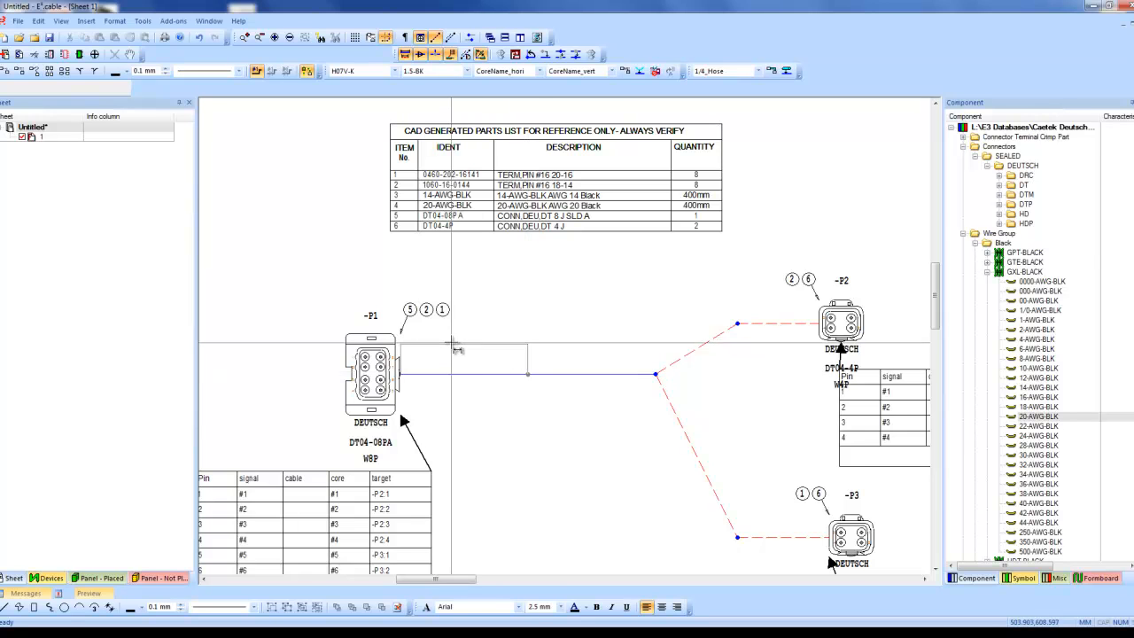
click(452, 346)
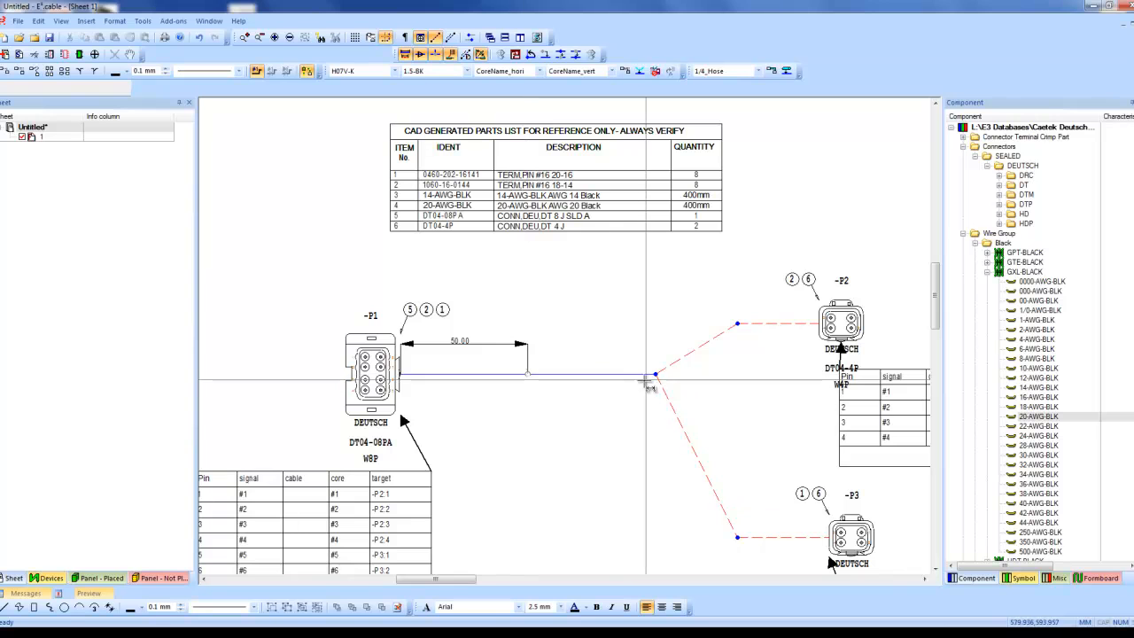
click(656, 374)
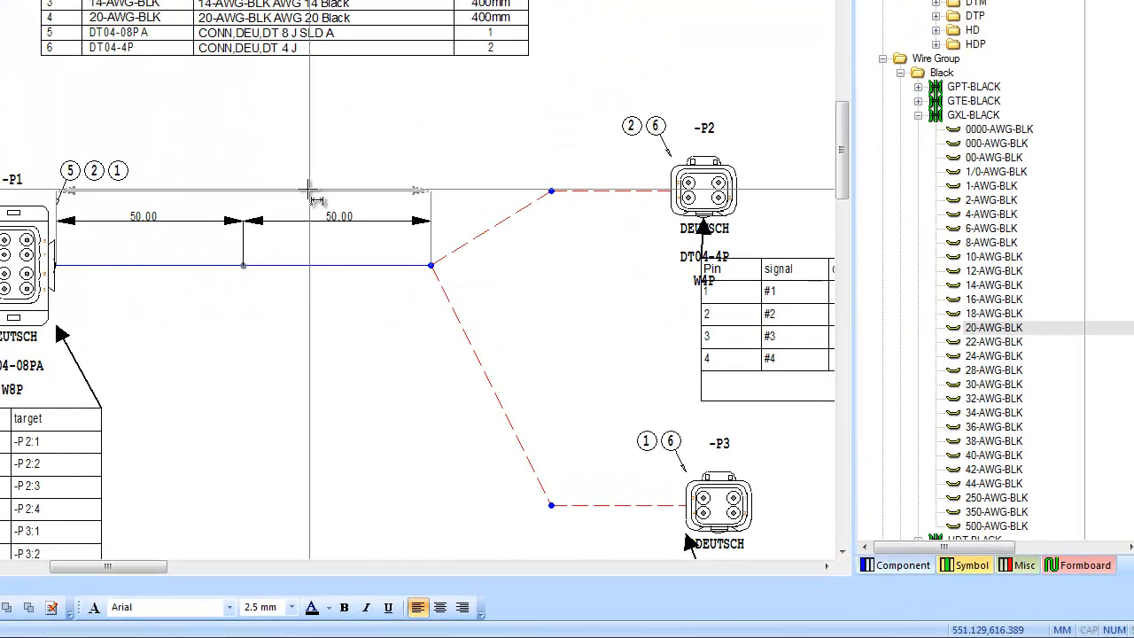
click(328, 191)
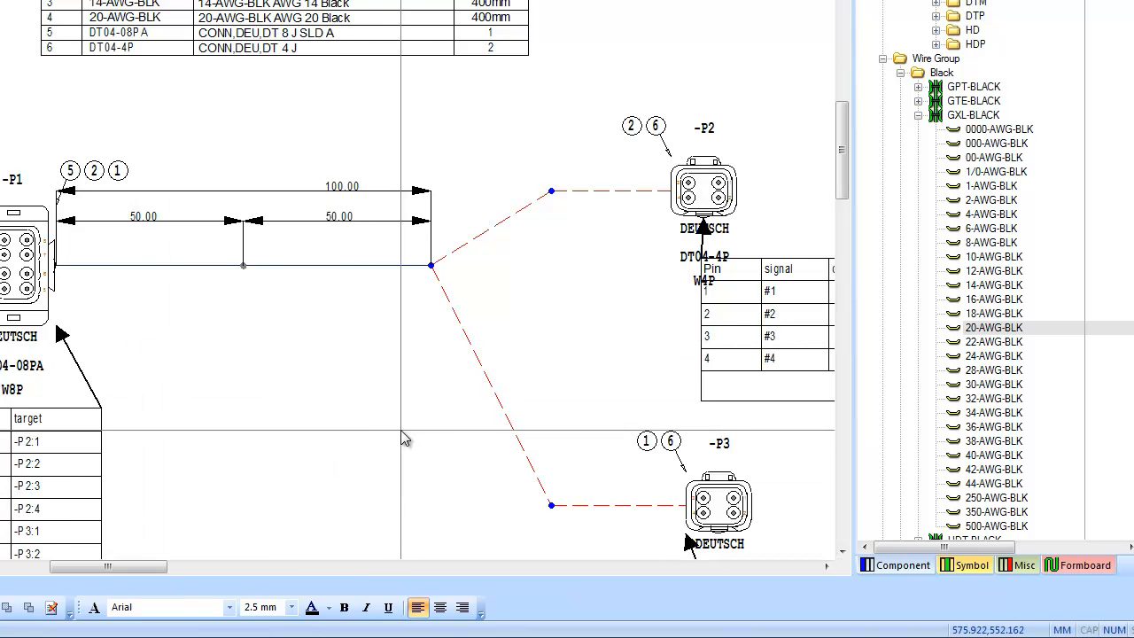
Step: Set the diagonal segment towards P2 to 25 mm with segment length adjustment, and move P2's pin table clear of the connector text
right_click(512, 241)
click(582, 293)
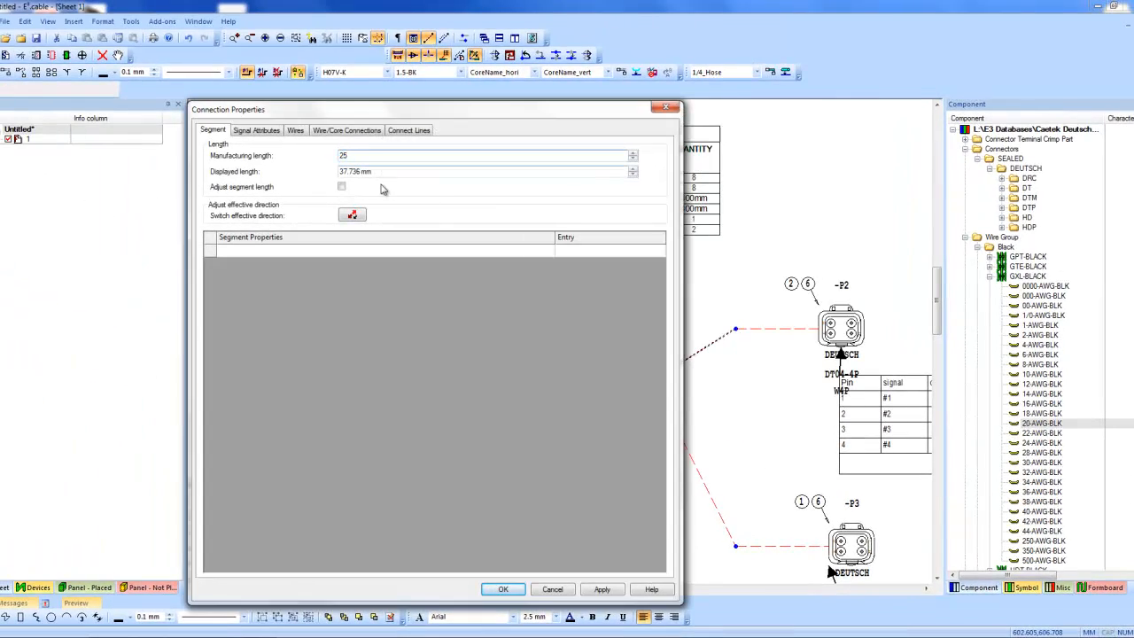
click(502, 589)
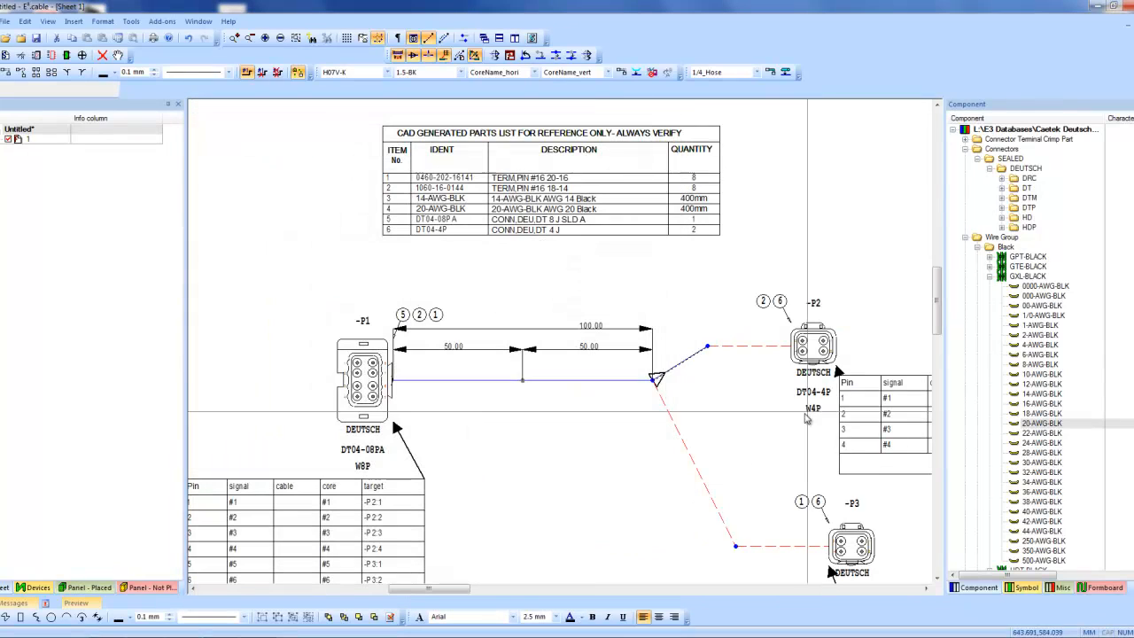
drag(884, 436, 898, 426)
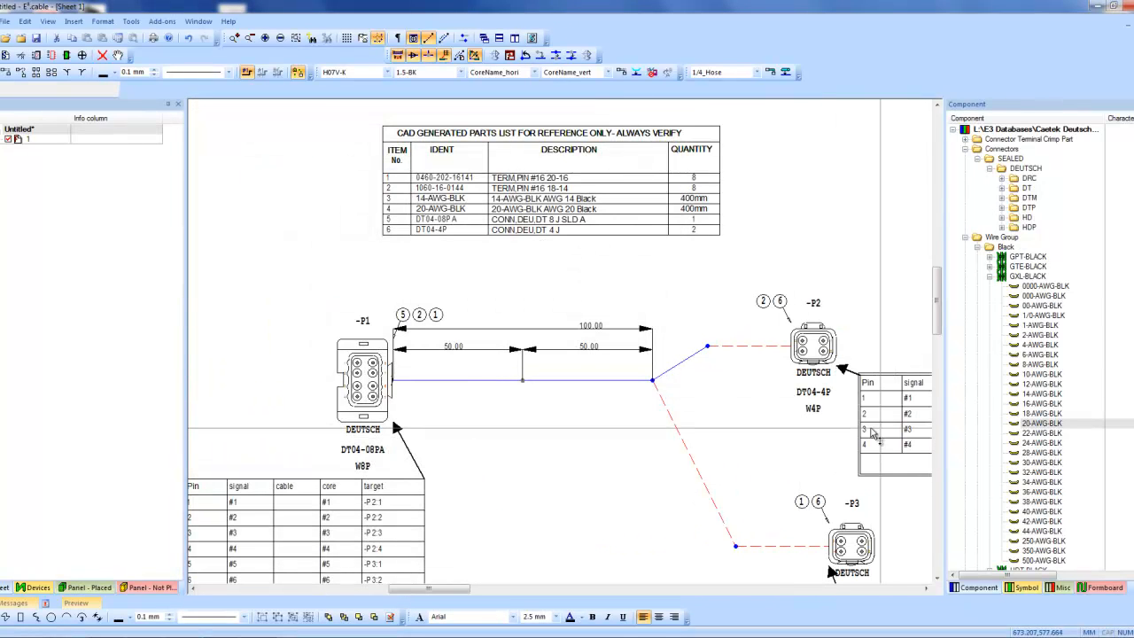
Step: Dimension the diagonal segment towards P2 parallel to it on its lower side, and shift the dimension text to the middle
right_click(680, 364)
click(663, 302)
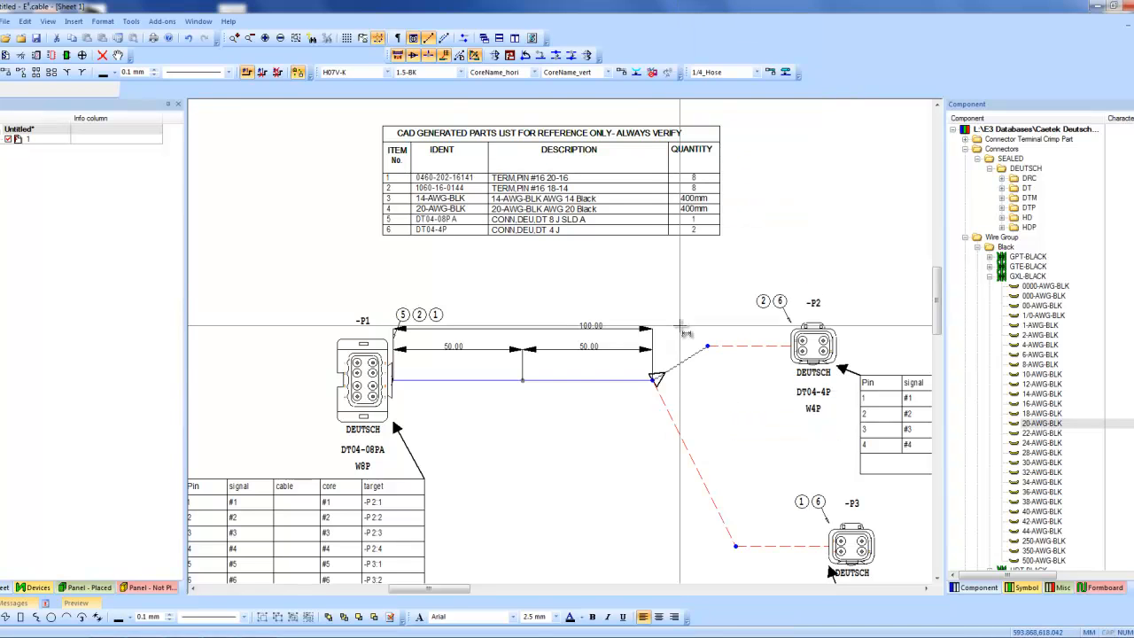
click(654, 380)
click(707, 346)
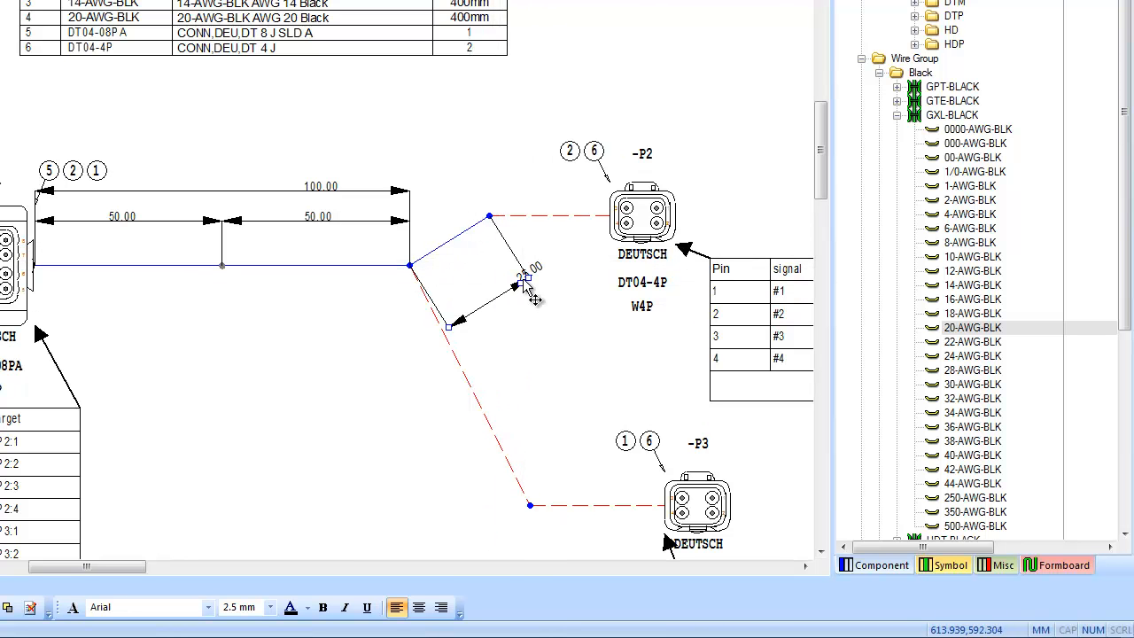
click(524, 290)
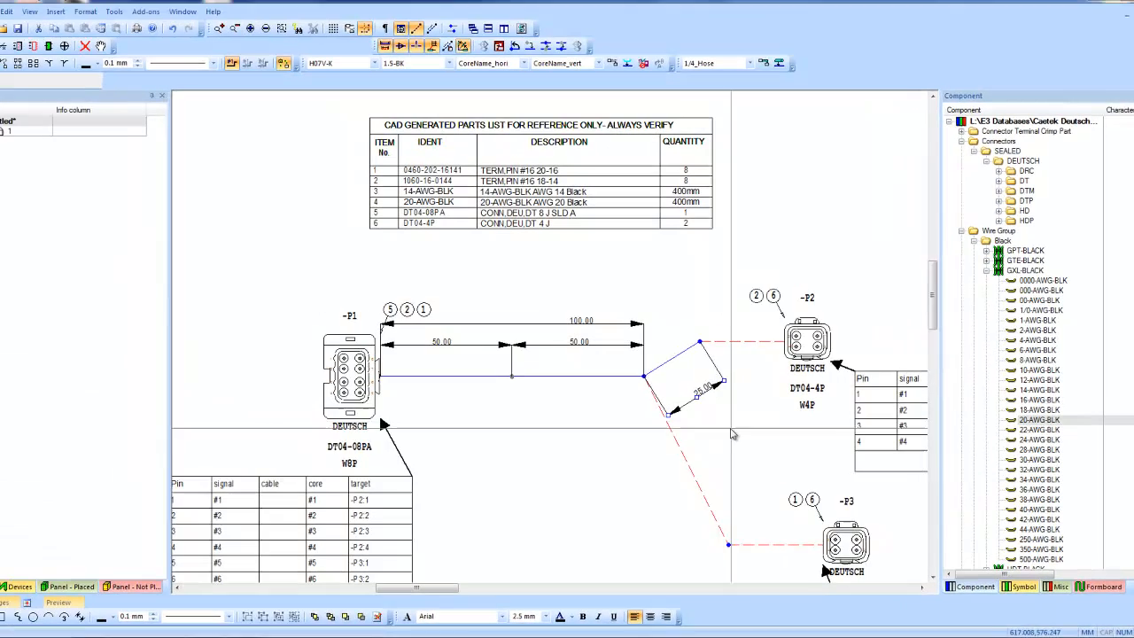
scroll(752, 347, up, 1)
click(725, 389)
key(space)
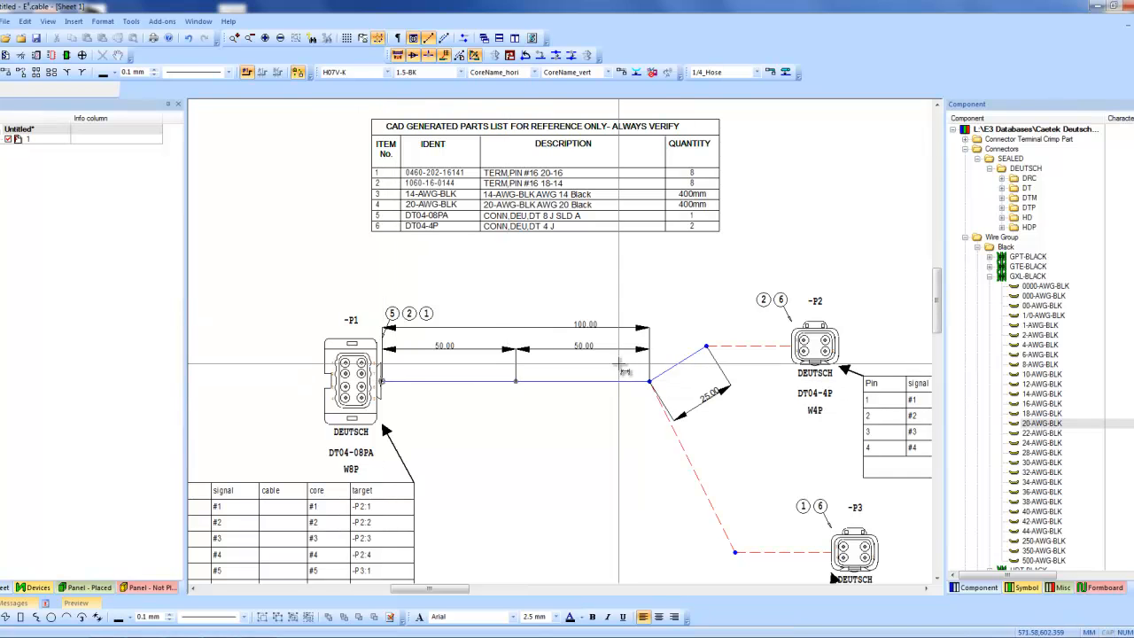
click(707, 347)
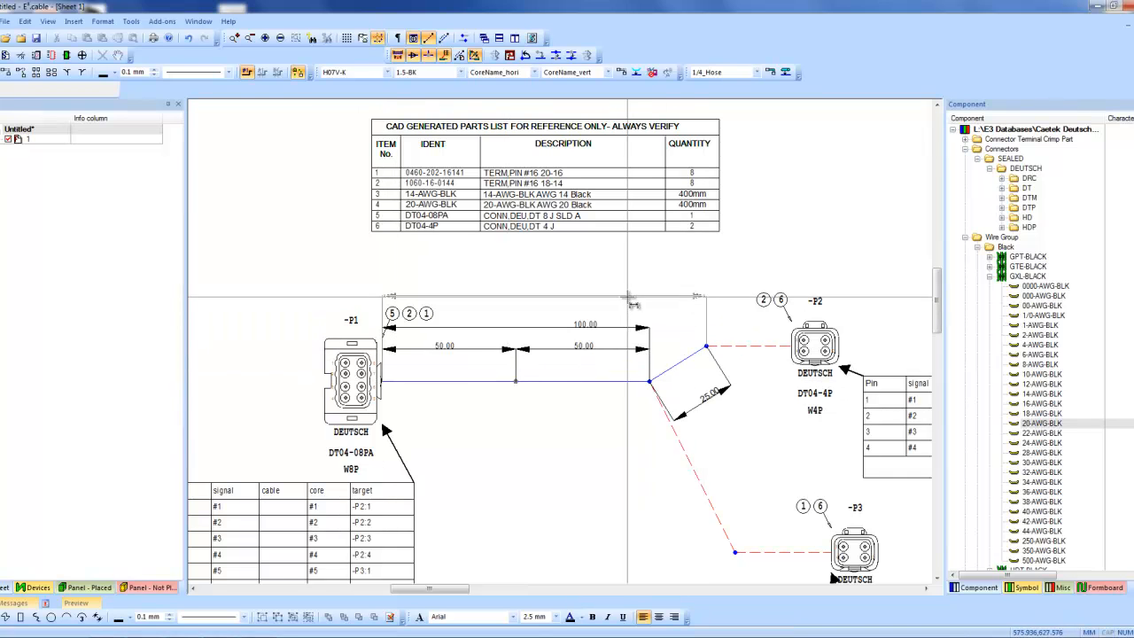
key(Escape)
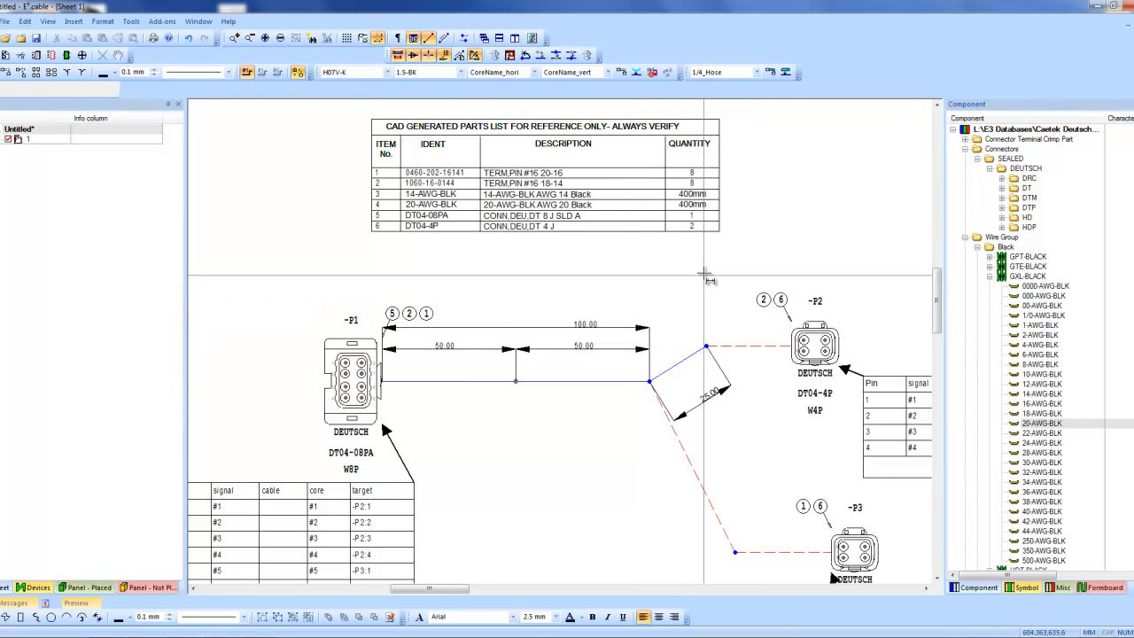
Step: Dimension the horizontal segment entering P2 above it, and set its manufacturing length to 50 mm with segment length adjustment
click(792, 345)
click(716, 317)
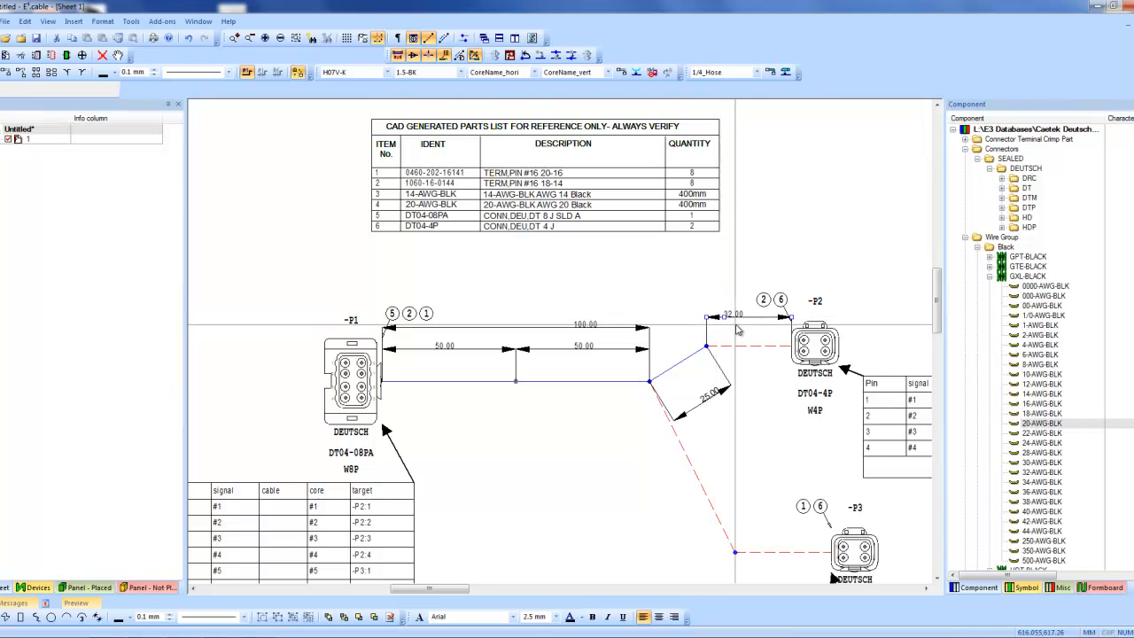
click(766, 348)
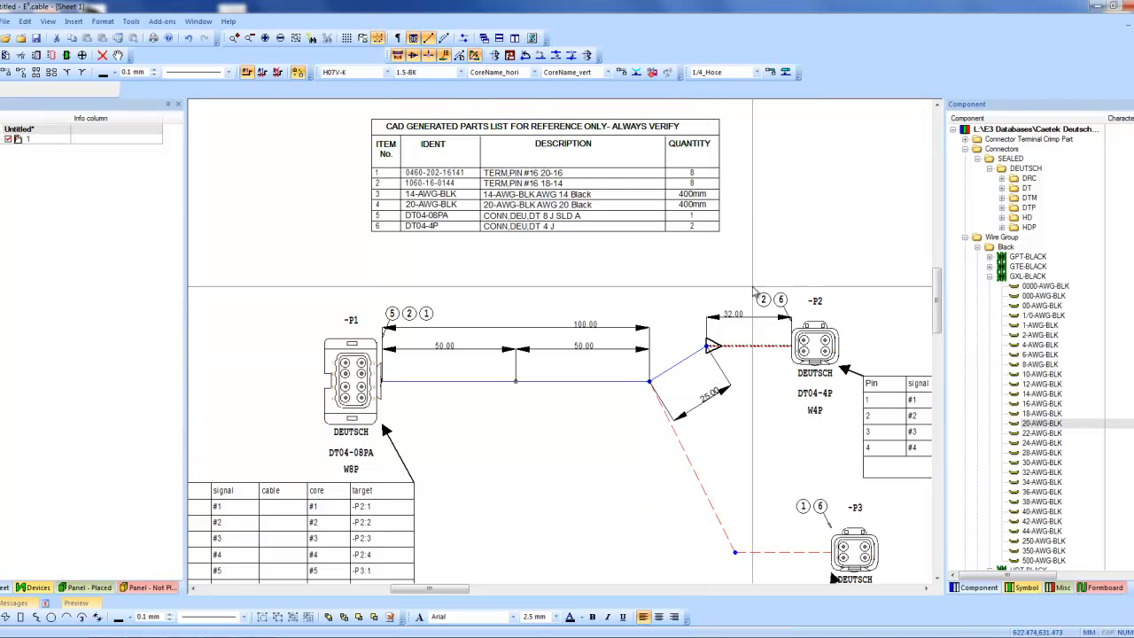
right_click(758, 434)
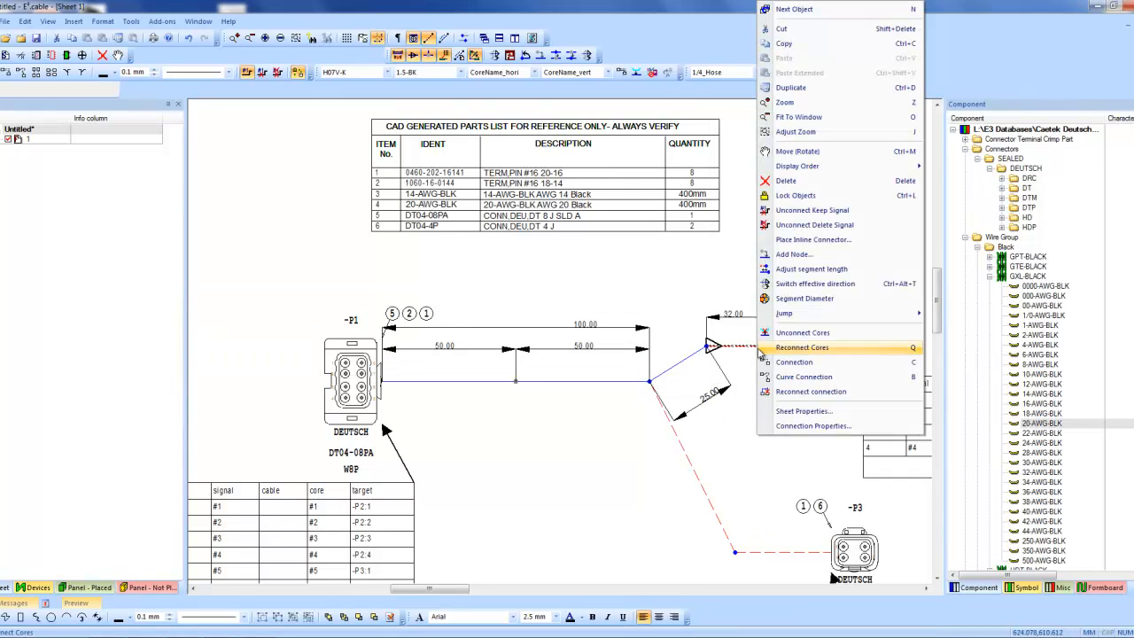
click(813, 426)
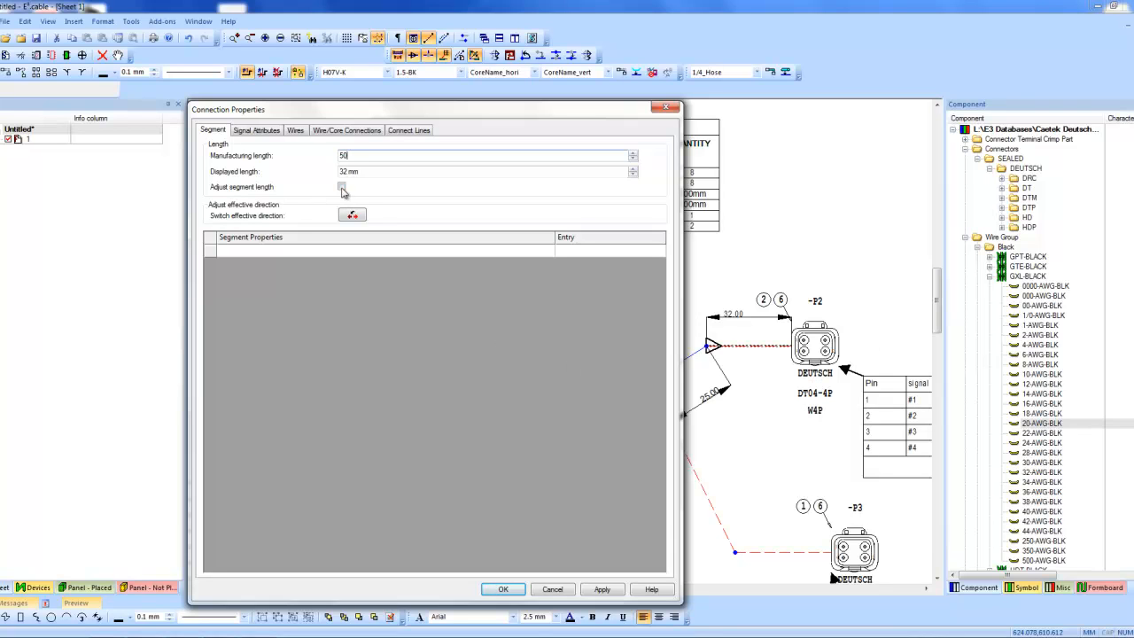
click(601, 590)
click(503, 589)
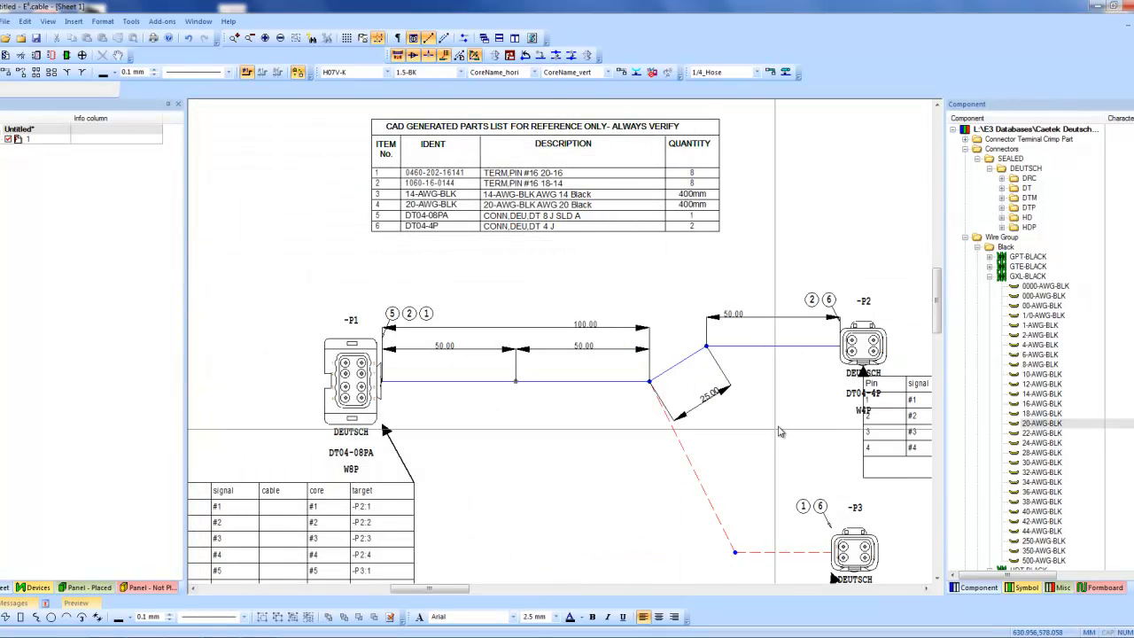
click(699, 486)
click(601, 469)
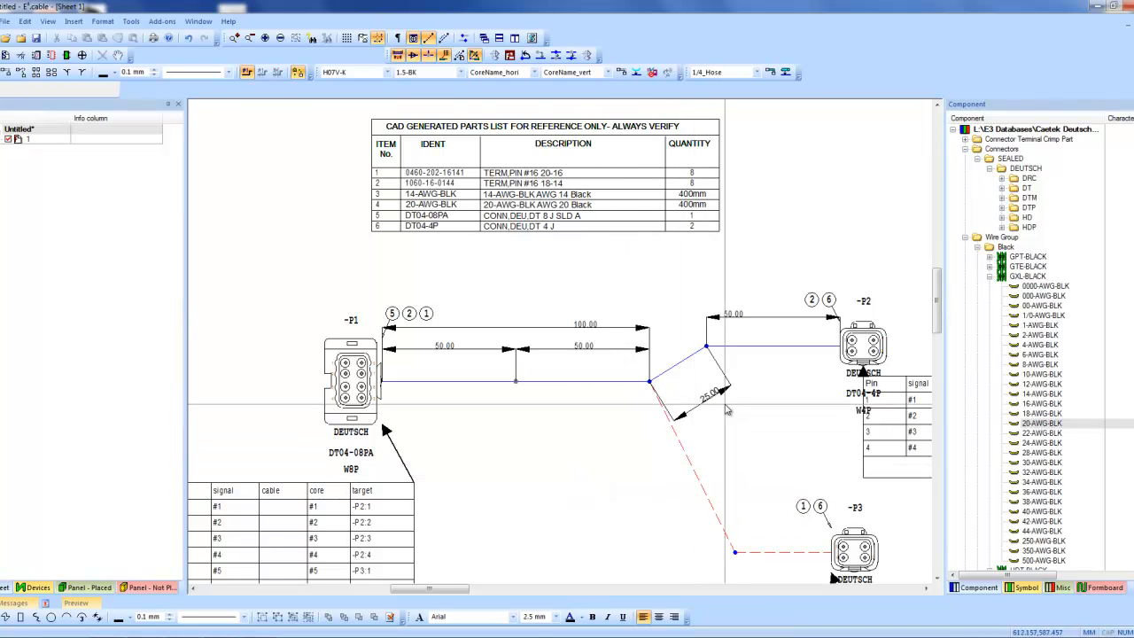
Step: Move the bend of the P2 branch and connector P2 level with the main wire path
click(735, 342)
drag(706, 345, 713, 381)
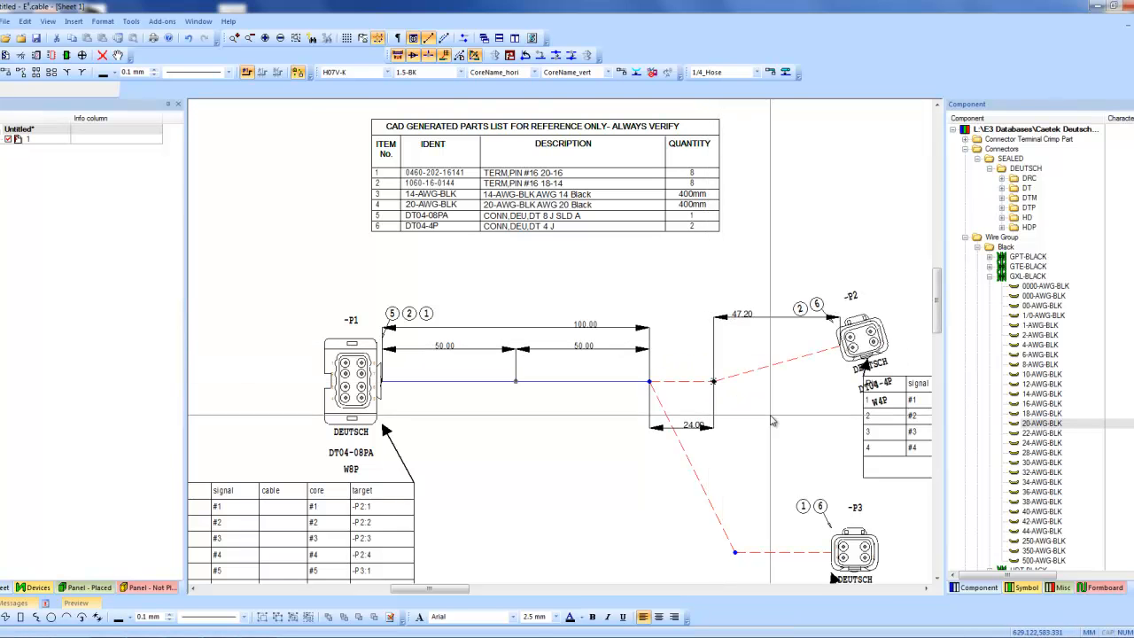
drag(856, 345, 856, 380)
Step: Move P2's pin table beside the connector, on the side facing away from the wire path
click(895, 491)
drag(931, 354, 883, 353)
click(882, 588)
drag(755, 251, 827, 467)
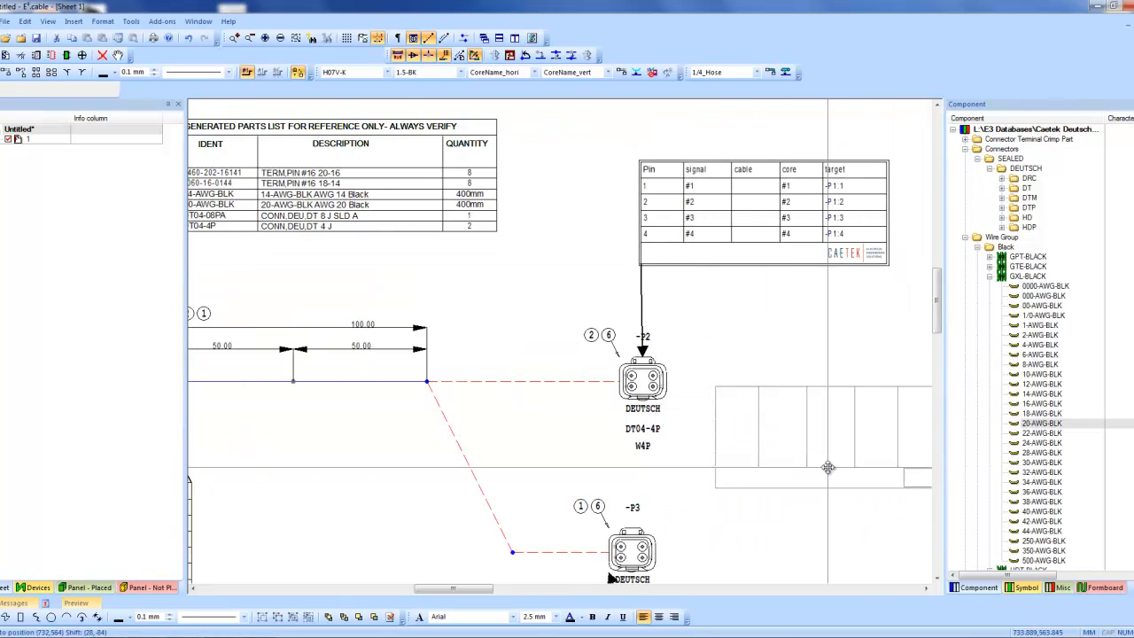
Step: Set the manufacturing length of the segment from the branch point to P2 to 40 mm with segment length adjustment, and bring P2's pin table closer
click(534, 381)
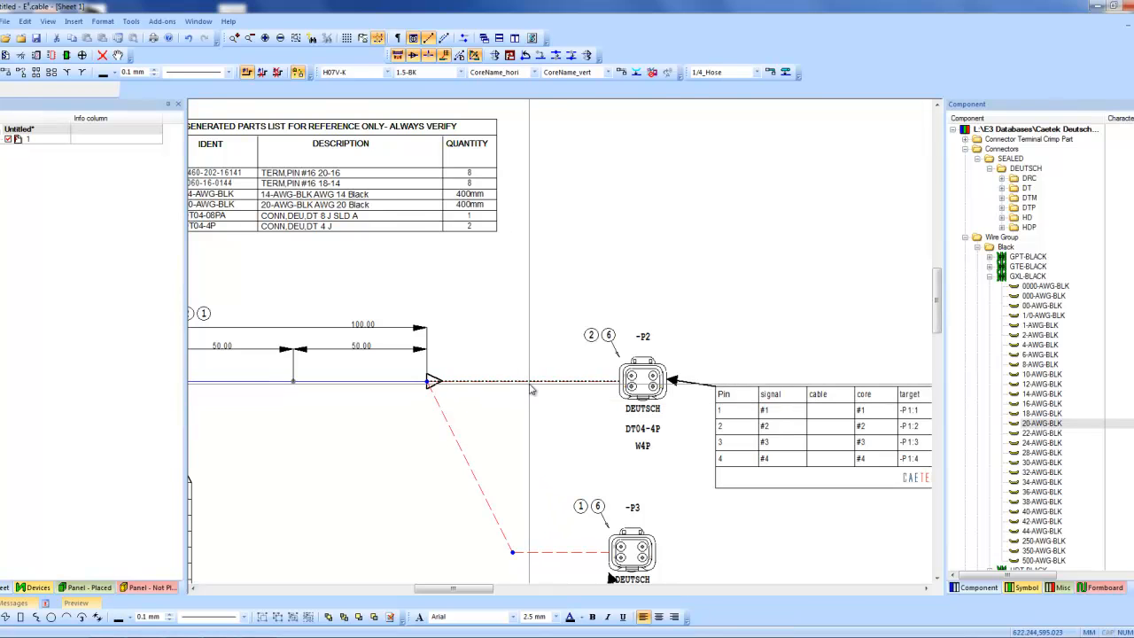
click(489, 331)
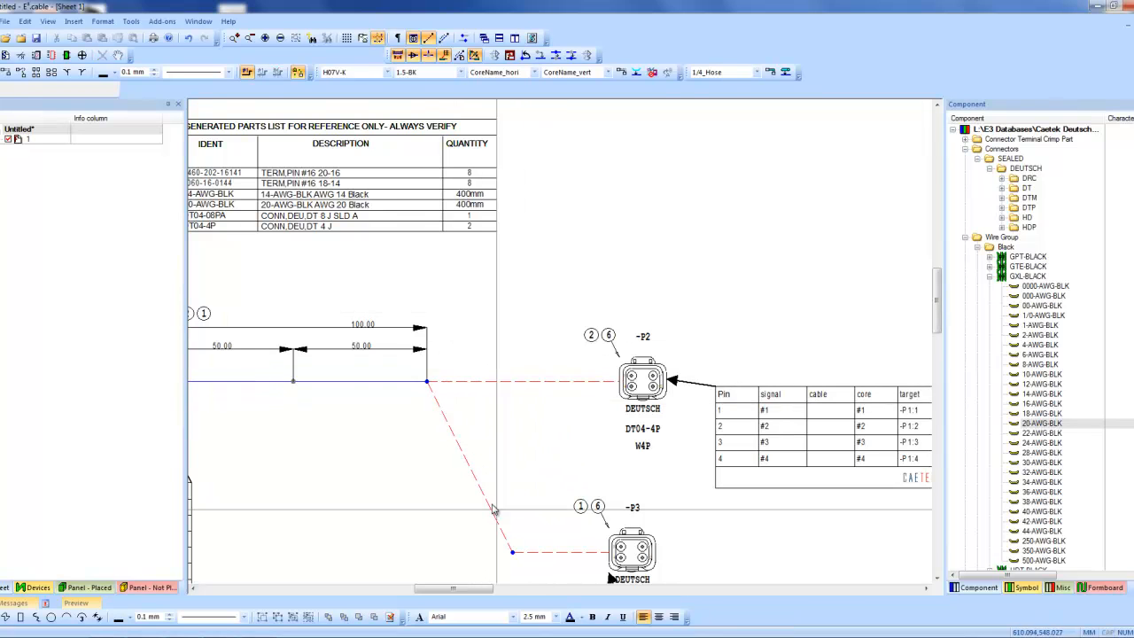
click(514, 381)
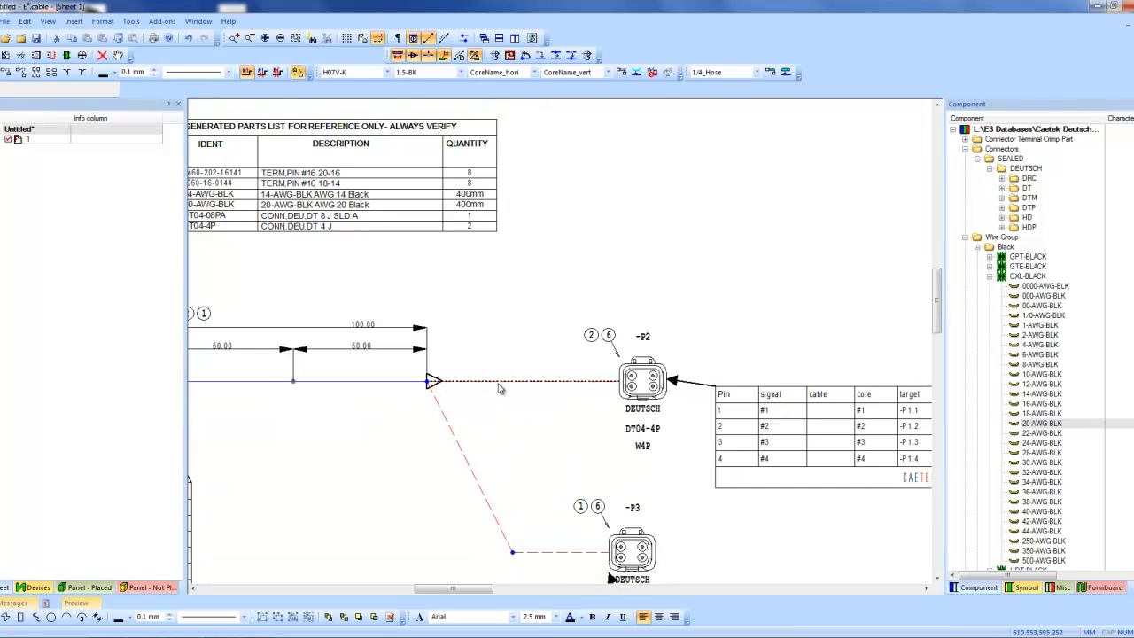
right_click(514, 381)
click(547, 413)
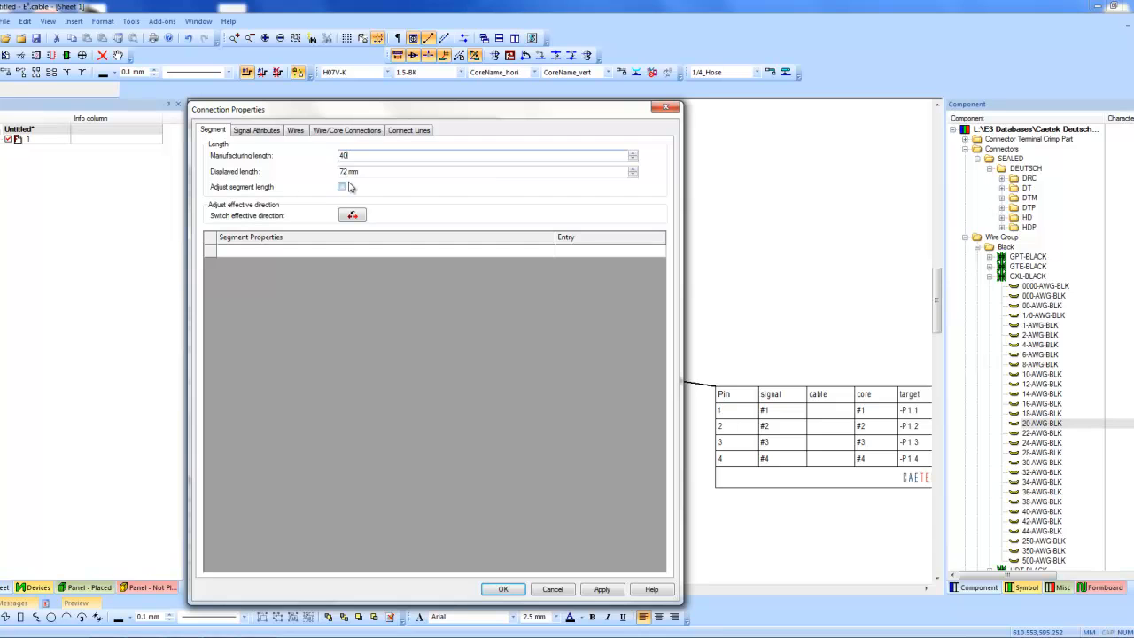
click(503, 589)
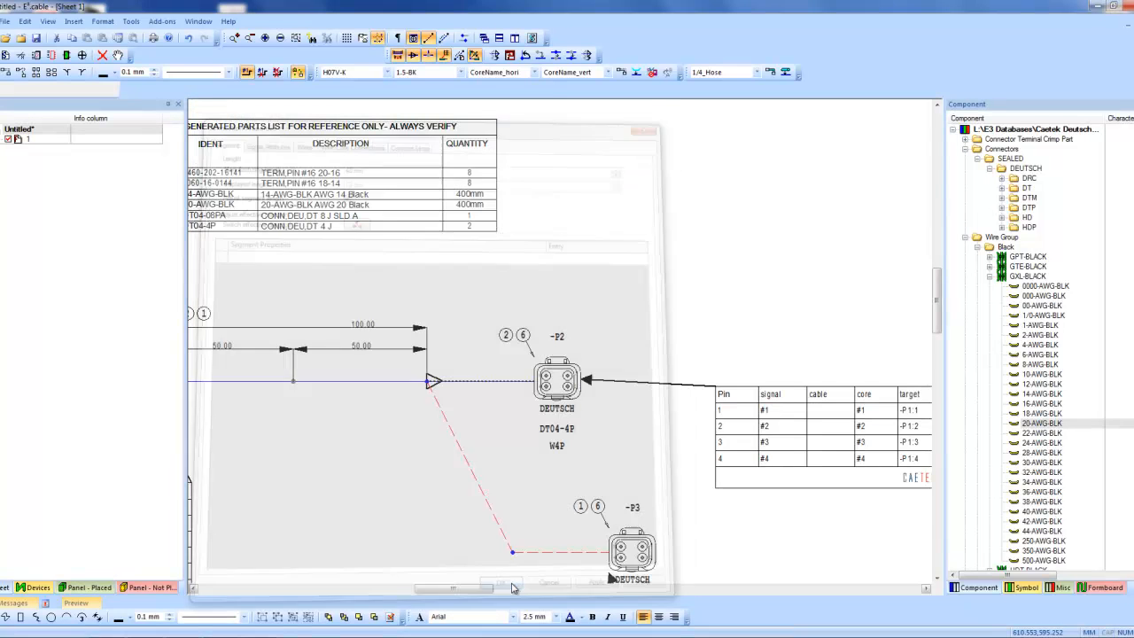
drag(699, 424, 711, 425)
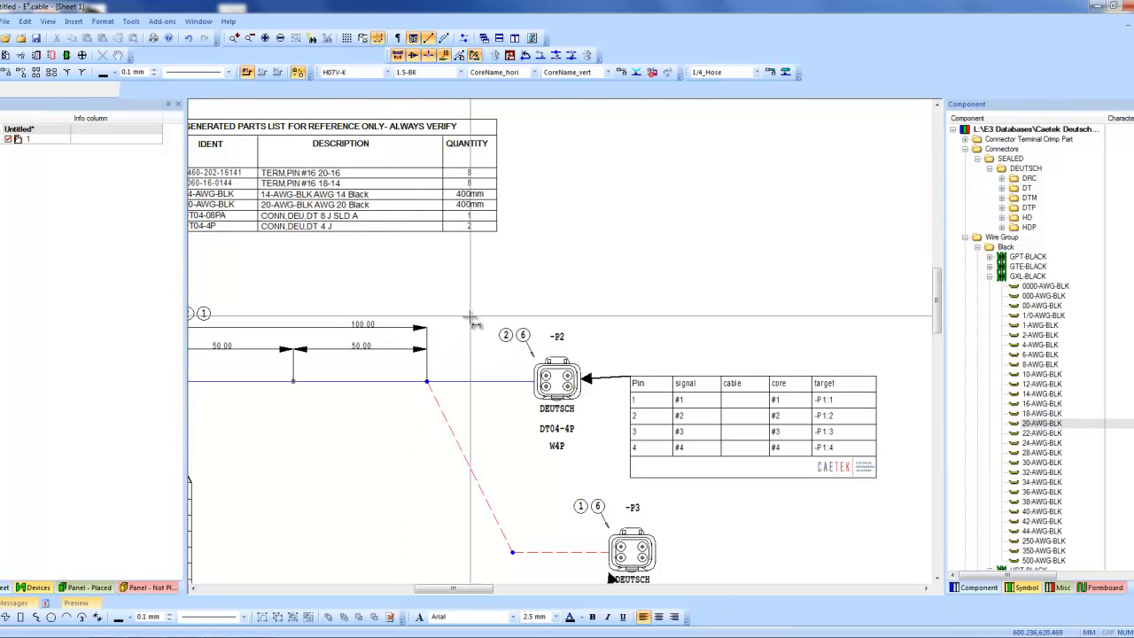
Step: Dimension the segment from the branch point to P2 in line with the existing row, and add an overall P1-to-P2 dimension above
click(535, 381)
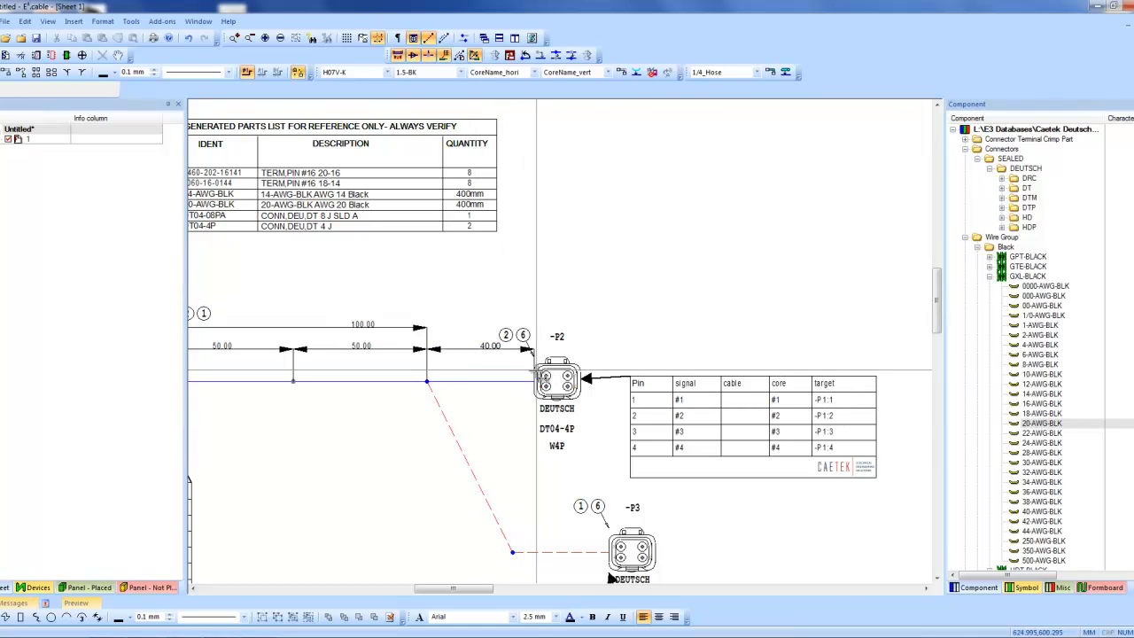
click(533, 382)
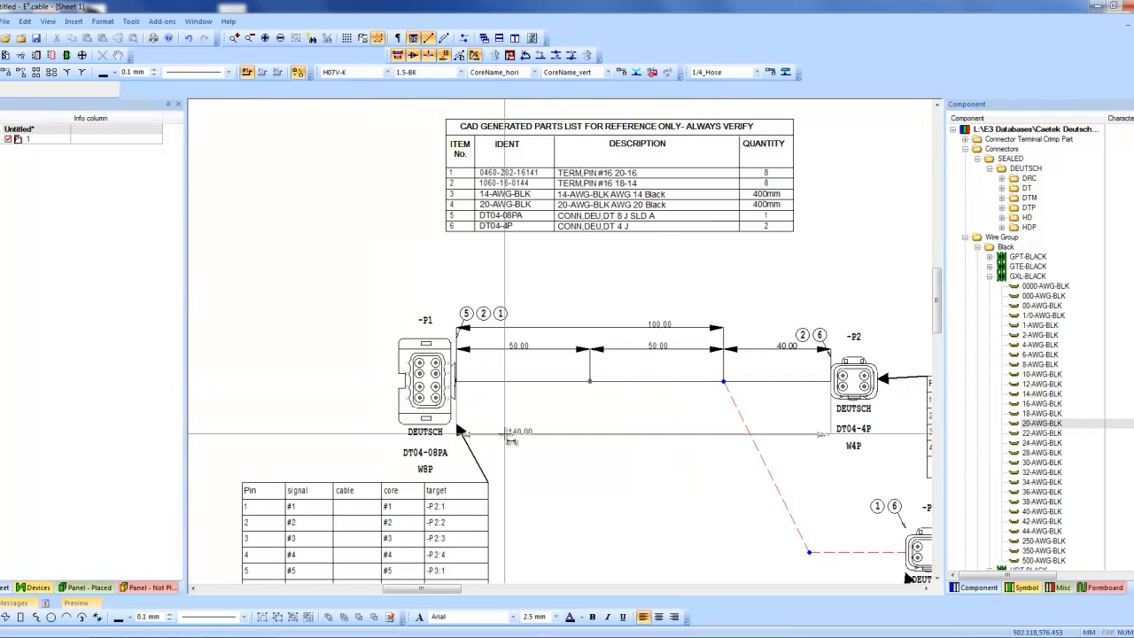
click(571, 283)
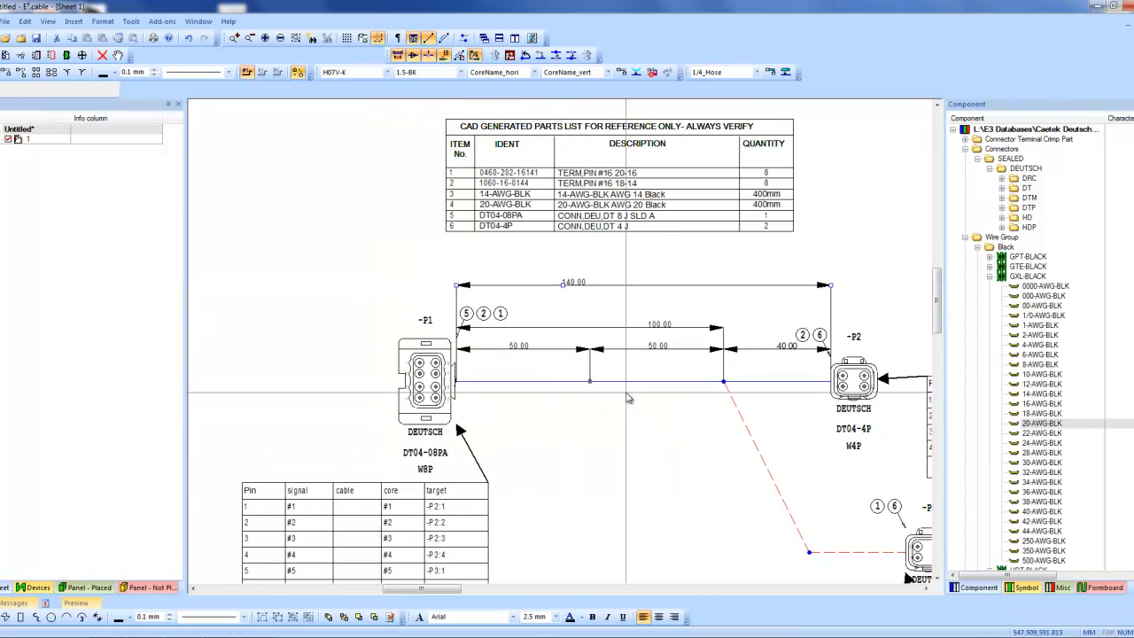
key(Right)
key(Right)
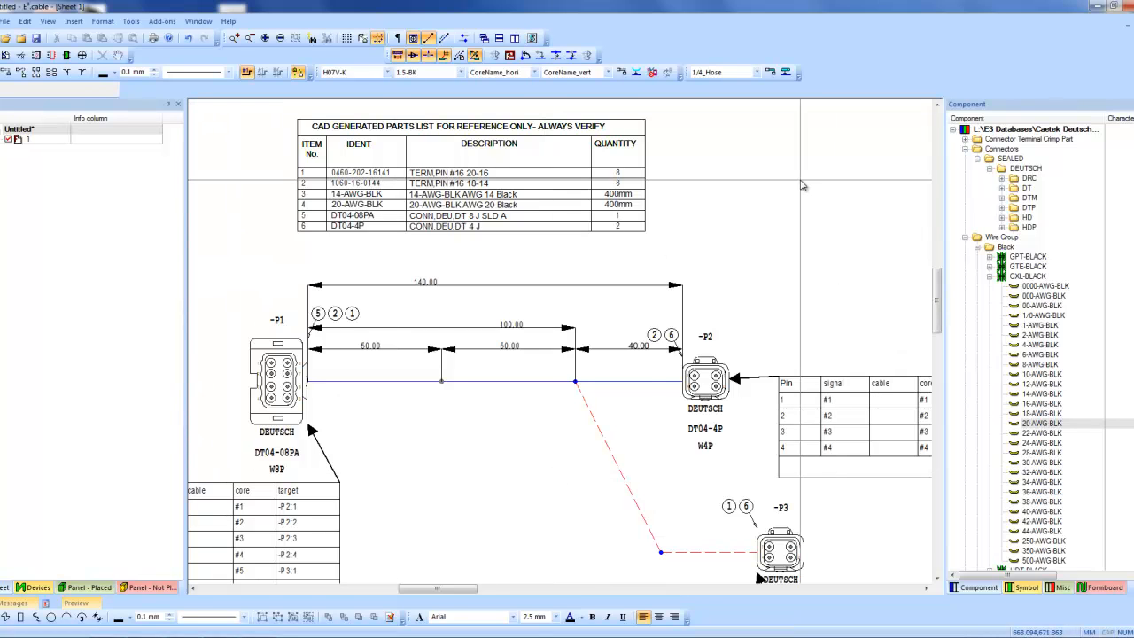
Step: Set the dimension settings to display Net segment length / Manufacturing length
click(132, 22)
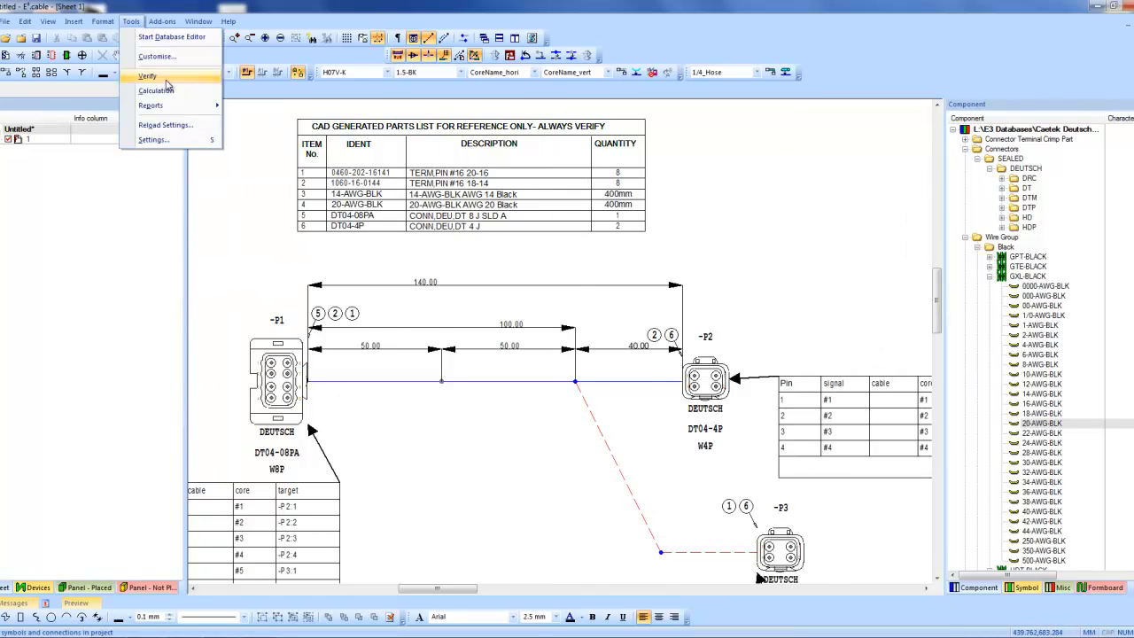
click(155, 139)
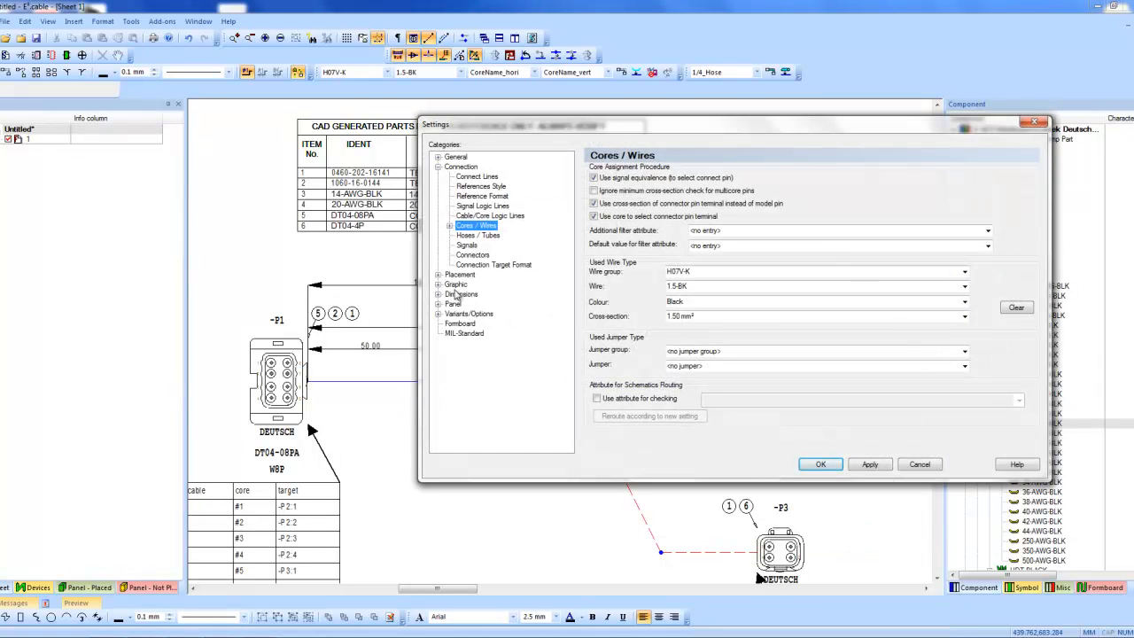
click(459, 294)
click(776, 358)
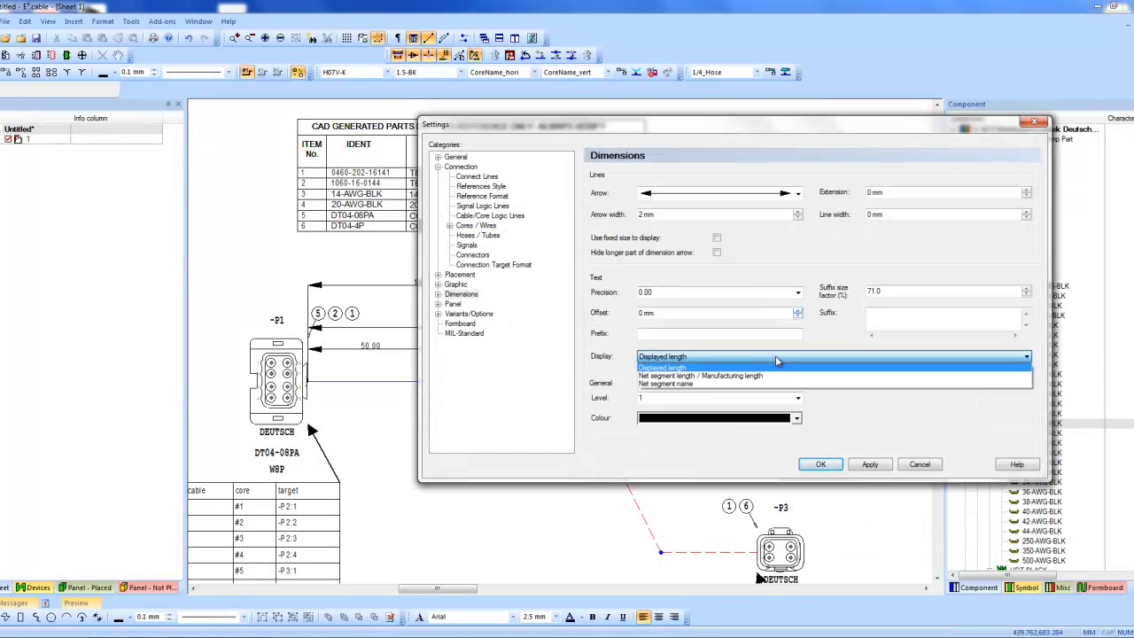
click(764, 376)
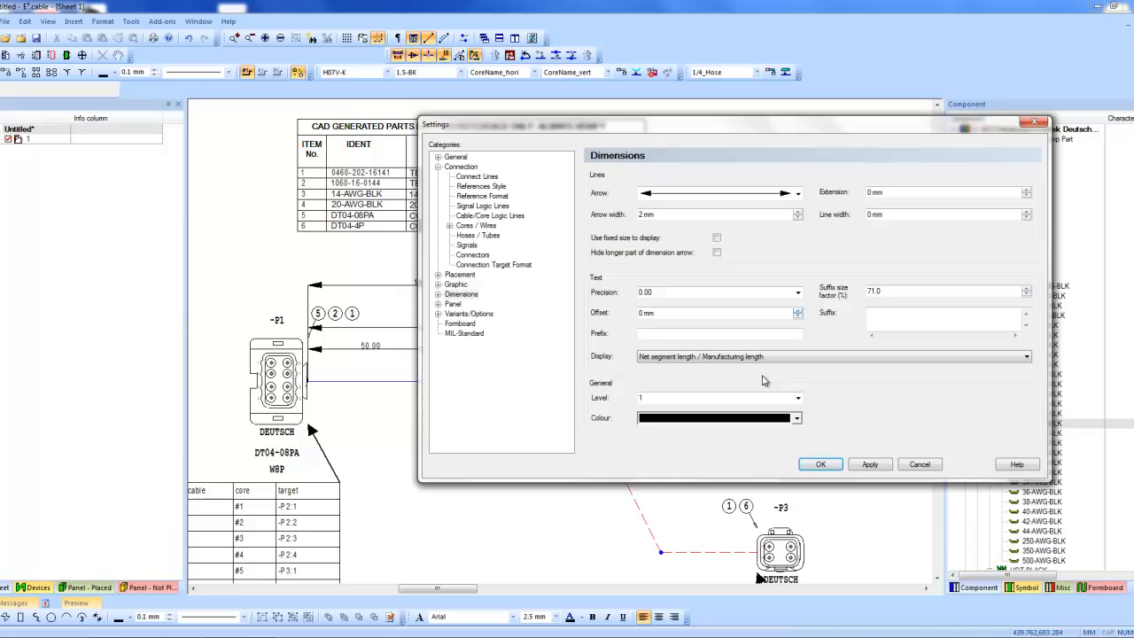
click(822, 463)
Step: Set the manufacturing length of the diagonal segment towards P3 to 70 mm with segment length adjustment
scroll(617, 321, down, 3)
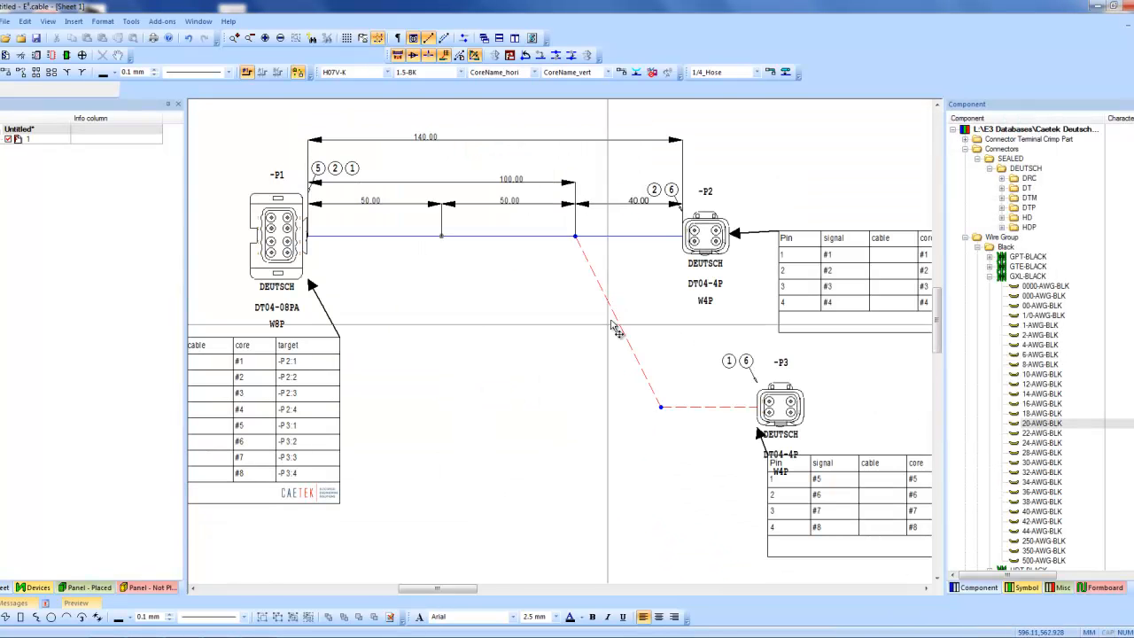
right_click(617, 321)
click(660, 521)
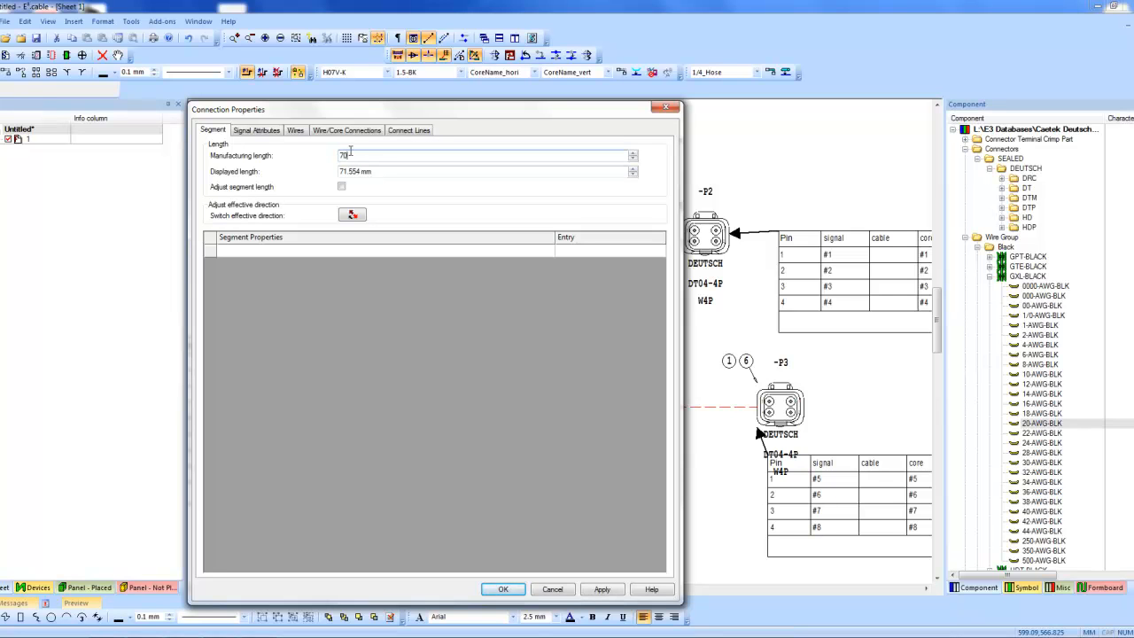
click(342, 187)
click(502, 589)
Step: Dimension the diagonal segment towards P3 parallel to it on its lower side, and undo a trial dimension from P1 to its end
click(479, 494)
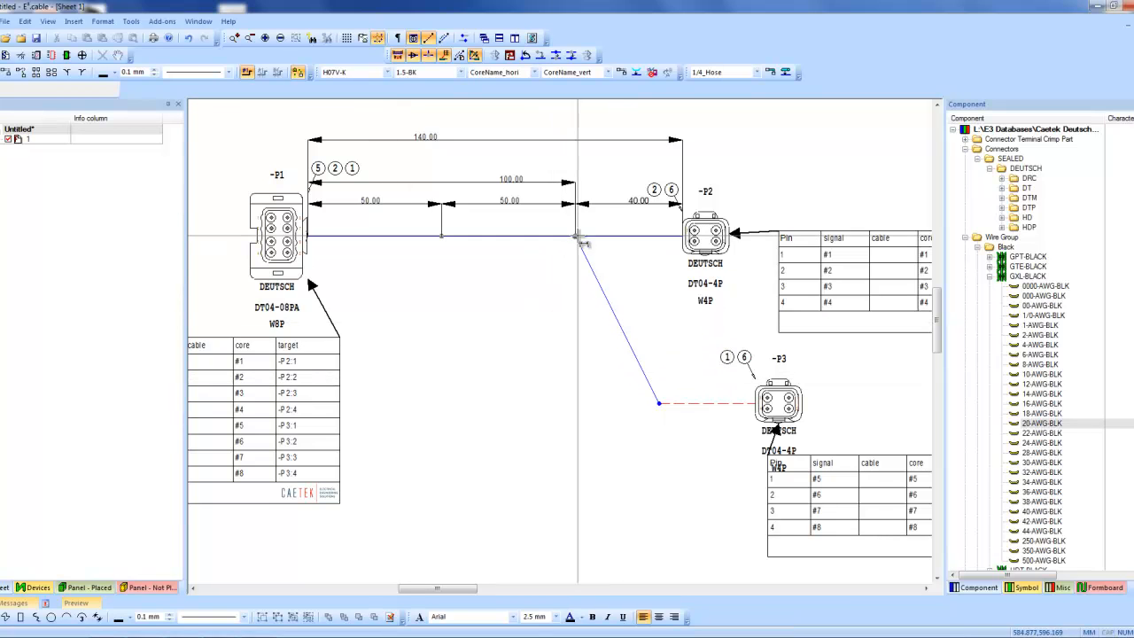
drag(660, 404, 660, 300)
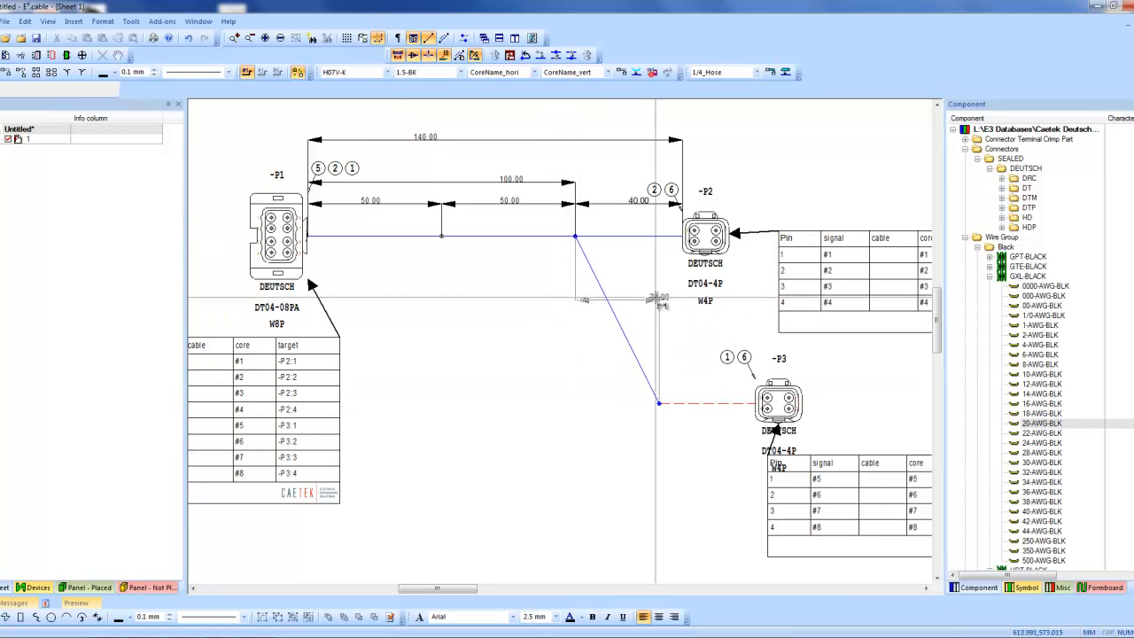
click(577, 343)
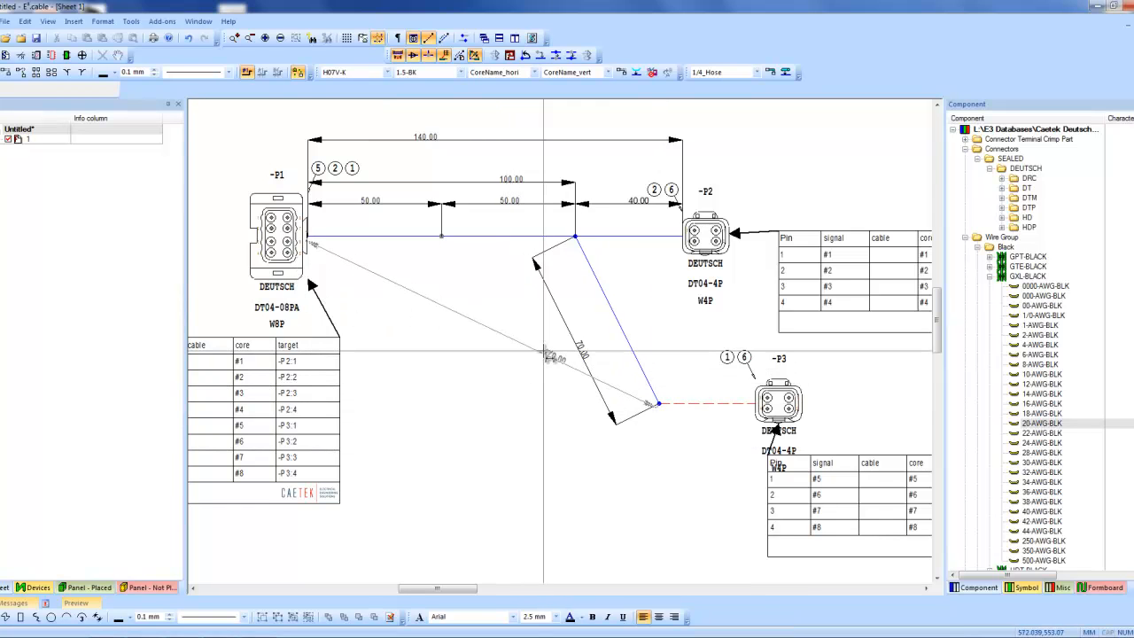
click(543, 352)
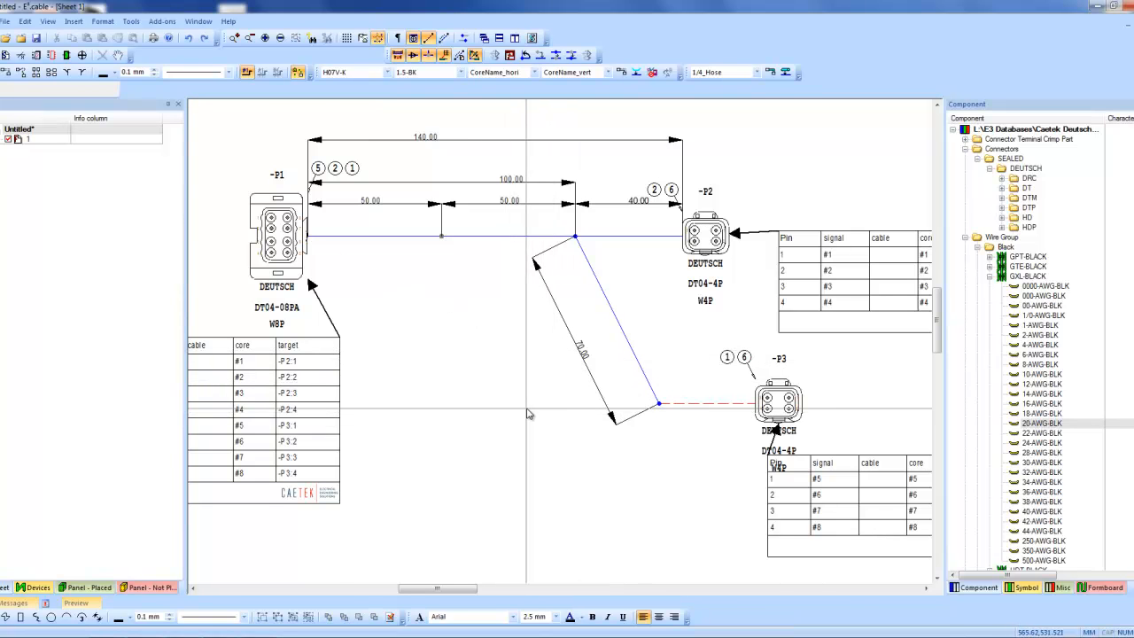
Step: Update the parts list to the new wire segment lengths and check the 14-AWG and 20-AWG quantities
scroll(644, 387, up, 3)
scroll(644, 386, down, 2)
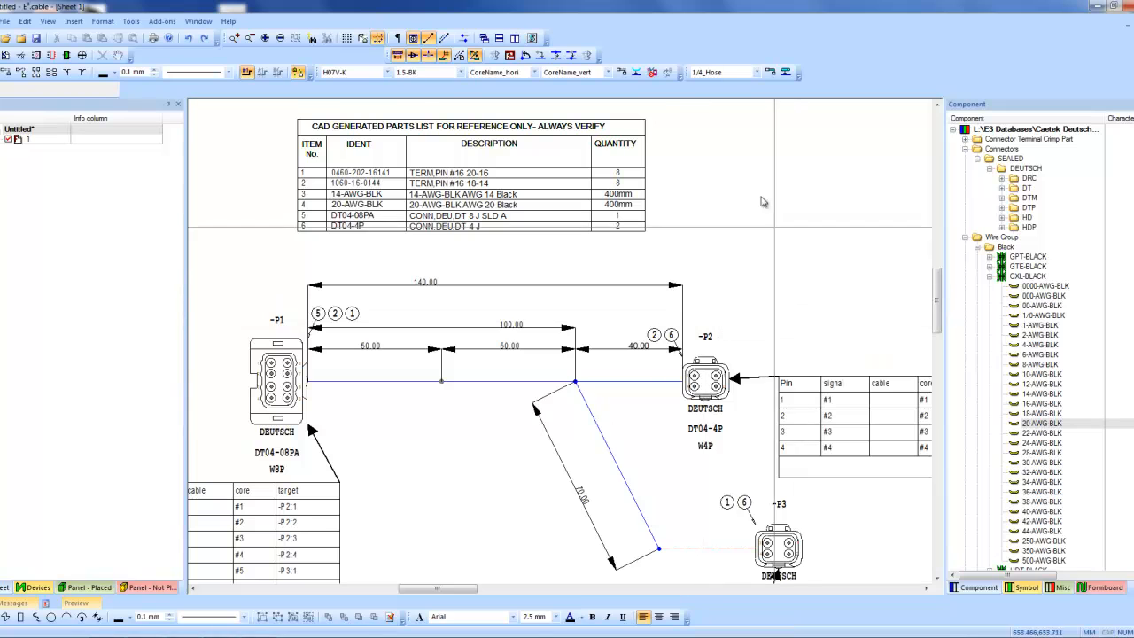
click(532, 38)
click(299, 167)
click(619, 196)
click(623, 205)
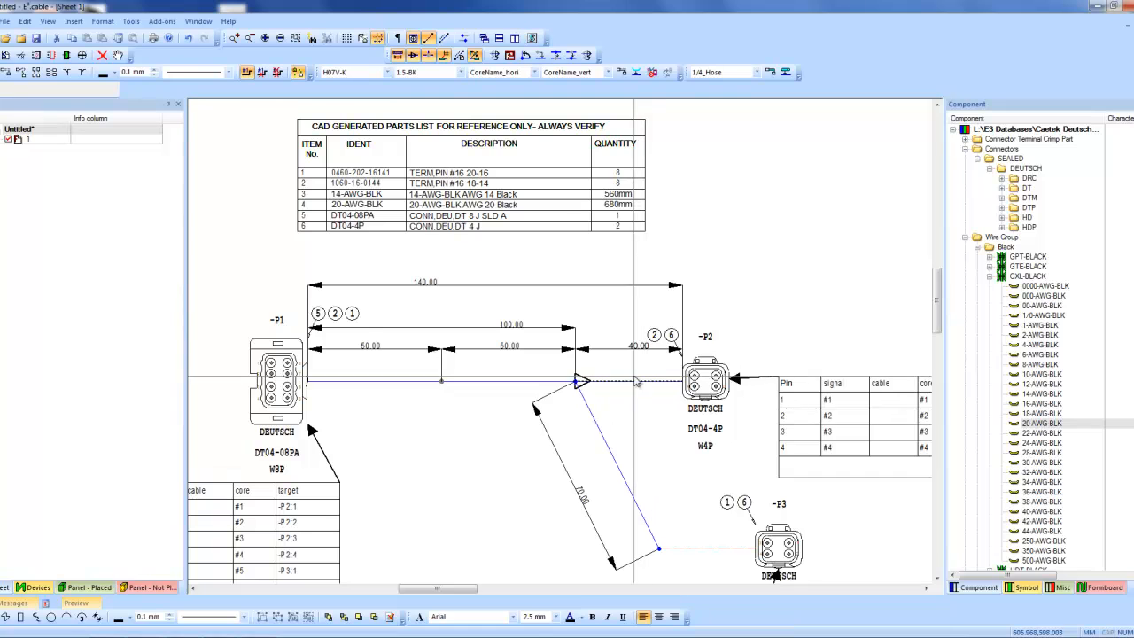
Step: Move P3's pin table clear of the connector text
click(650, 457)
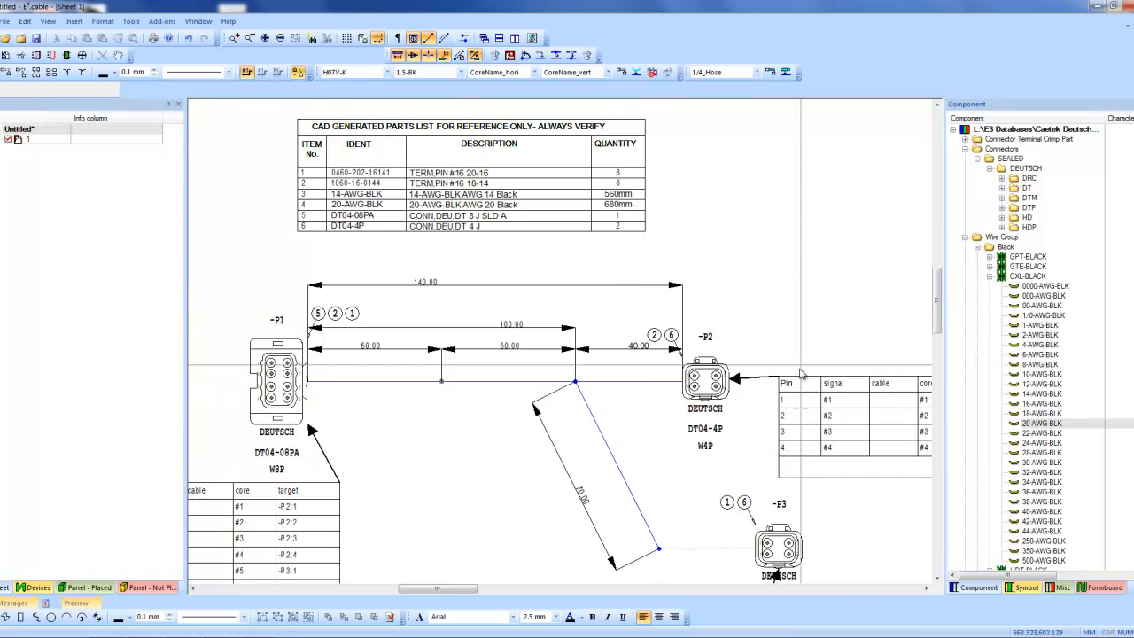
scroll(802, 404, down, 5)
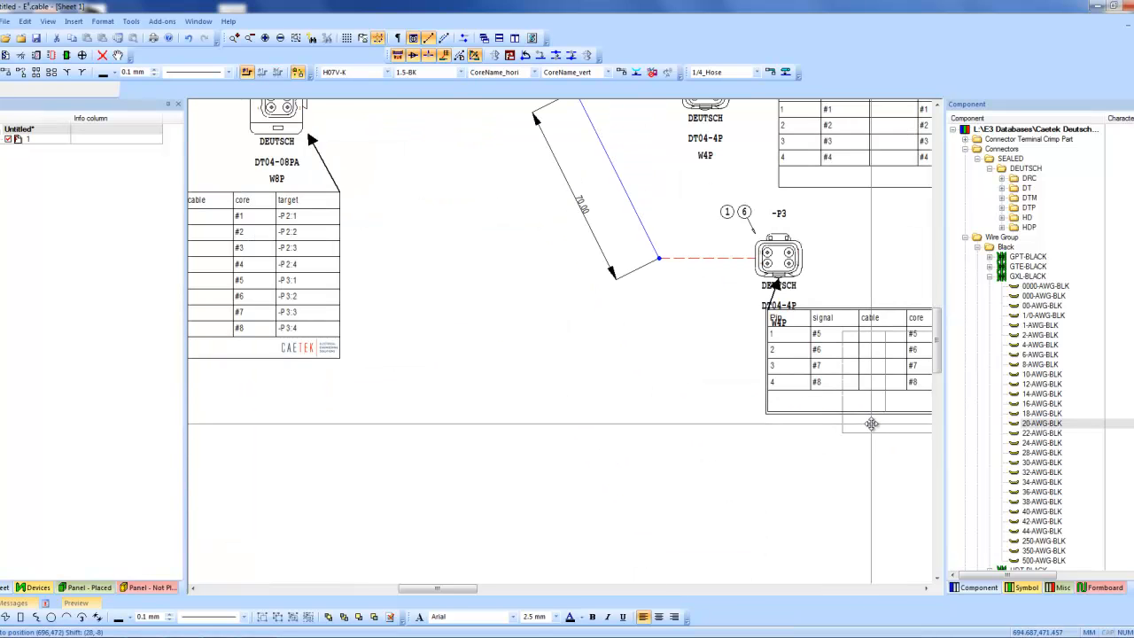
scroll(642, 364, up, 3)
scroll(638, 356, up, 1)
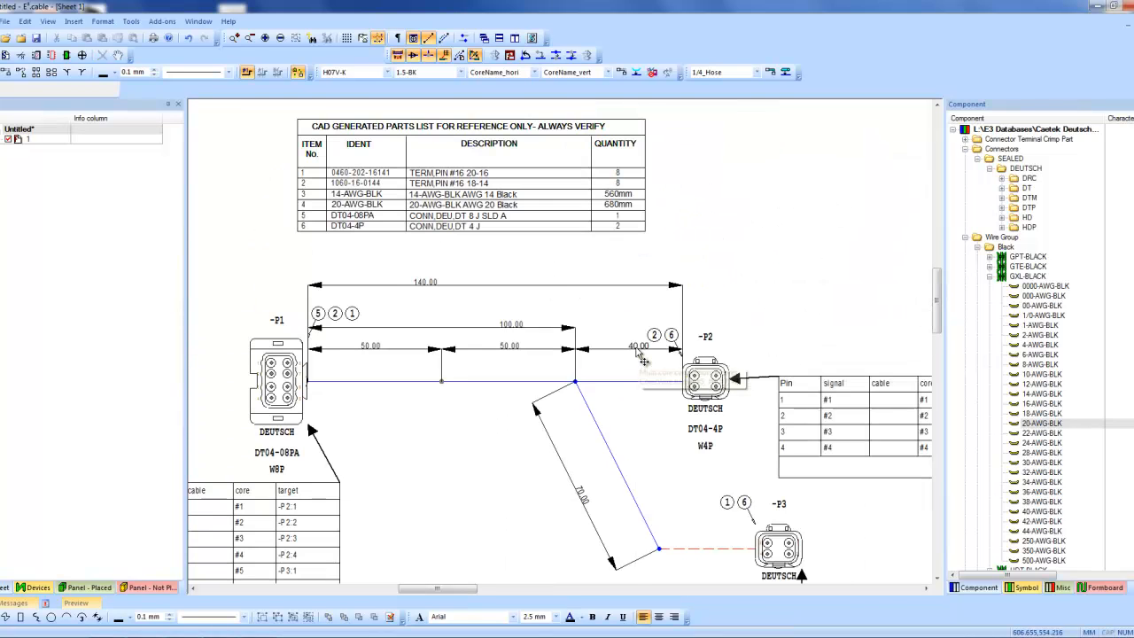
Step: Review the wire quantities in the parts list against the dimensioned harness layout
ctrl+scroll(734, 297, down, 2)
scroll(813, 252, down, 1)
scroll(819, 248, up, 1)
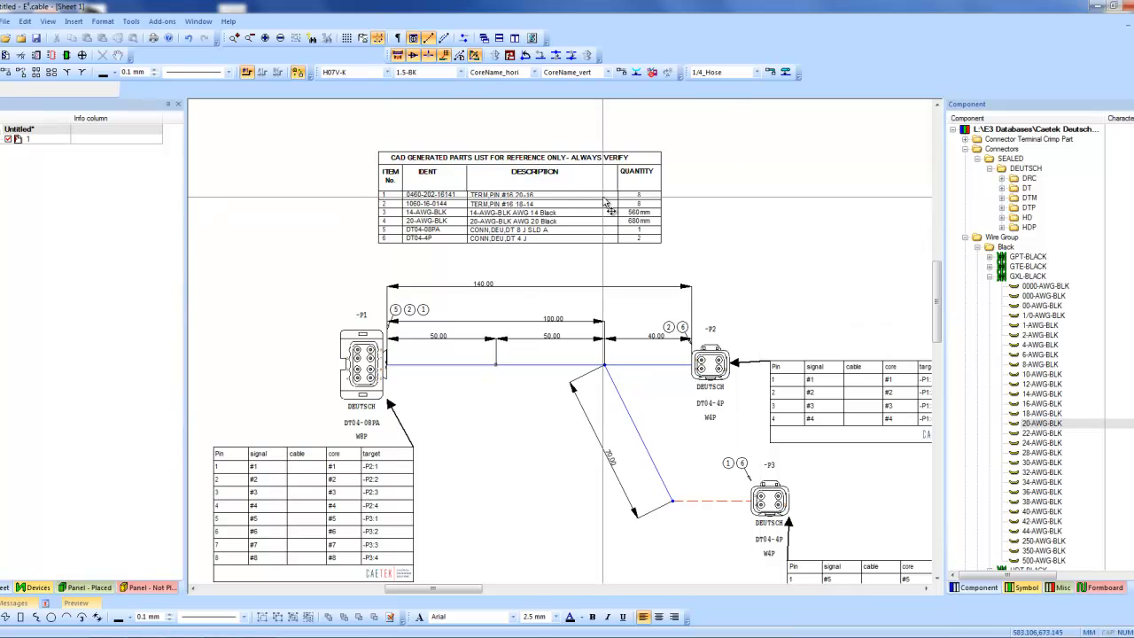
click(647, 214)
click(648, 221)
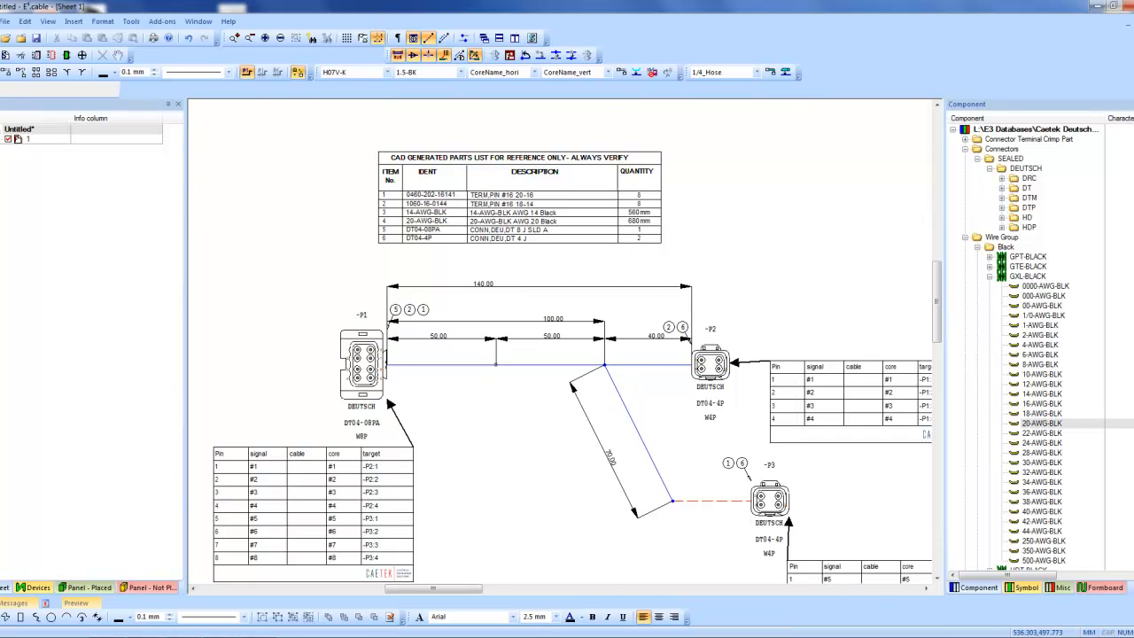